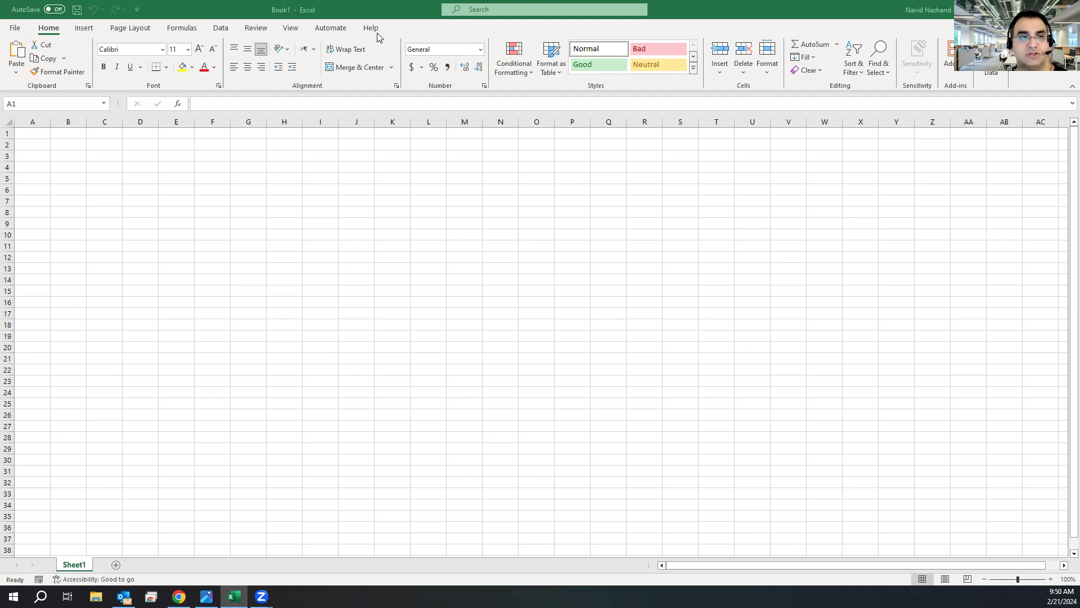
View the available What-If Analysis tools among the data forecasting commands
{"action": "left_click", "coordinate": [219, 29]}
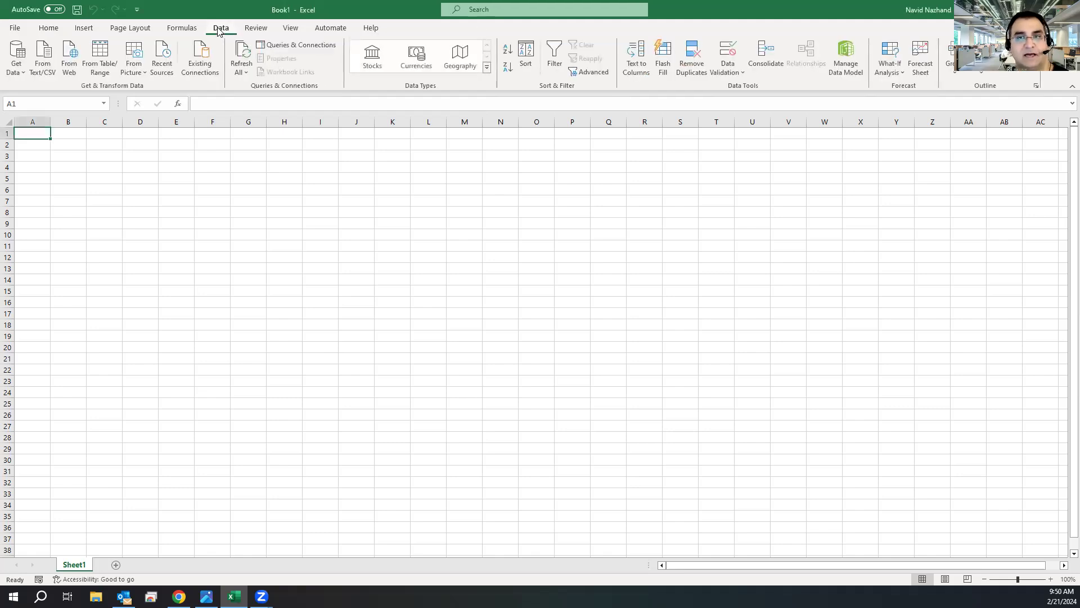
{"action": "left_click", "coordinate": [899, 71]}
{"action": "left_click", "coordinate": [894, 67]}
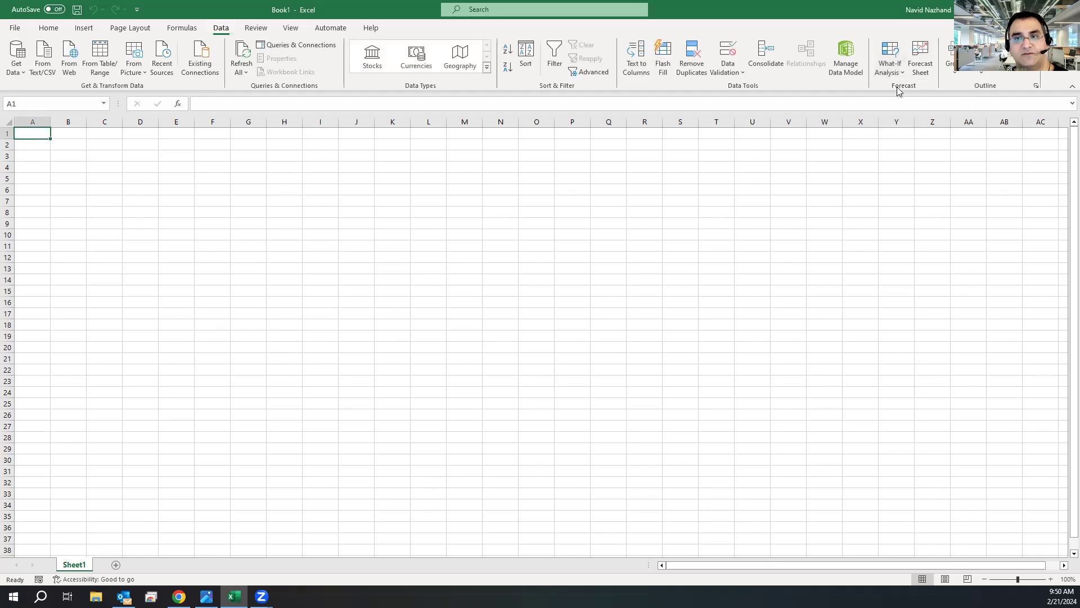
{"action": "left_click", "coordinate": [890, 72]}
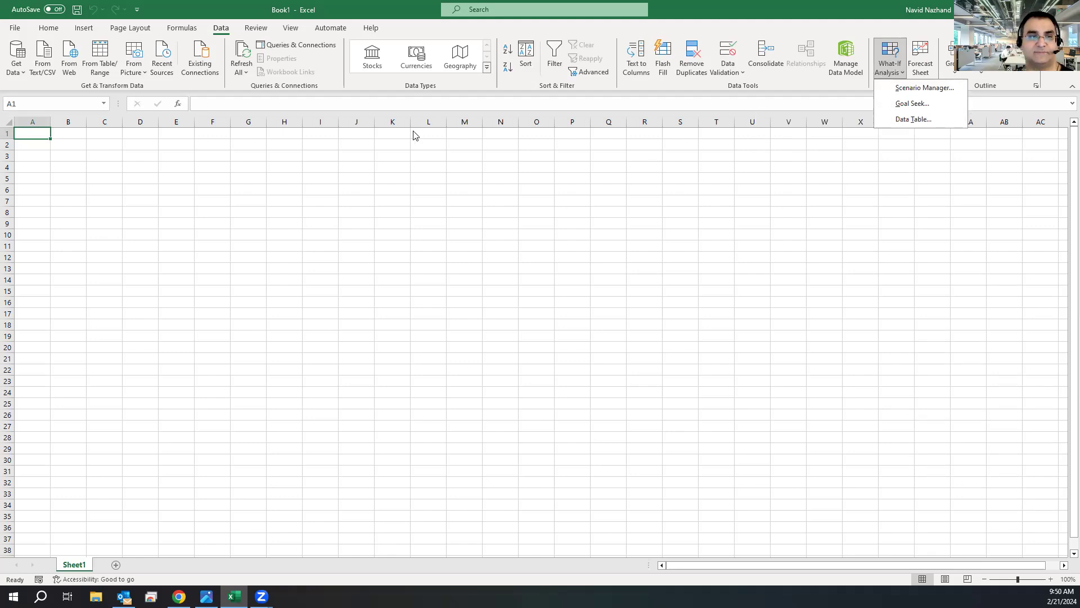
{"action": "left_click", "coordinate": [162, 150]}
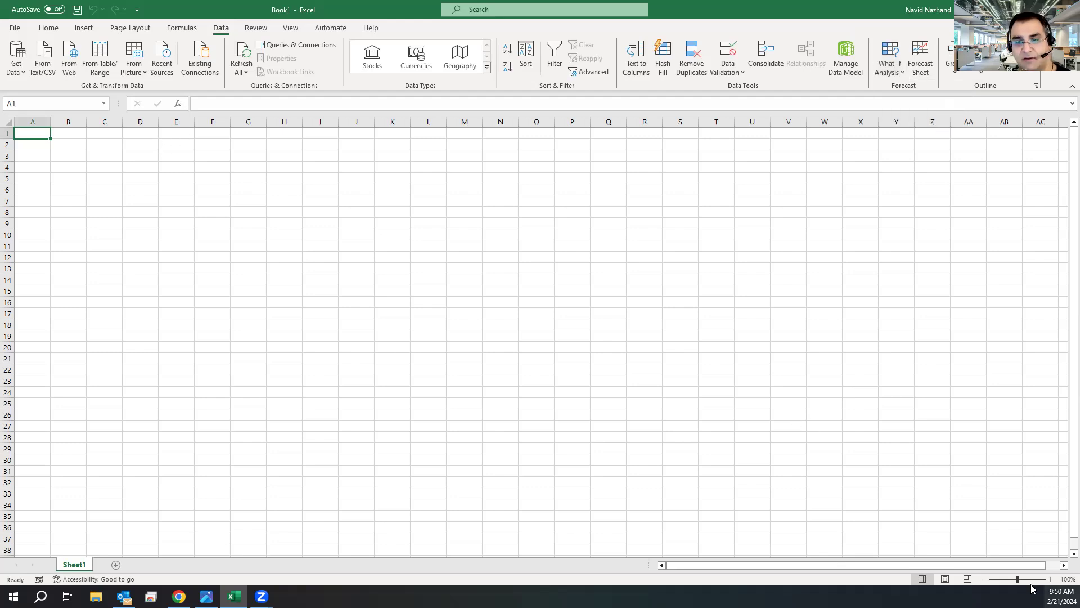
Enter the label Loan in cell A1 and the amount 4000 in cell B1
{"action": "left_click", "coordinate": [1050, 579]}
{"action": "left_click", "coordinate": [1050, 580]}
{"action": "left_click", "coordinate": [1051, 580]}
{"action": "left_click", "coordinate": [1050, 579]}
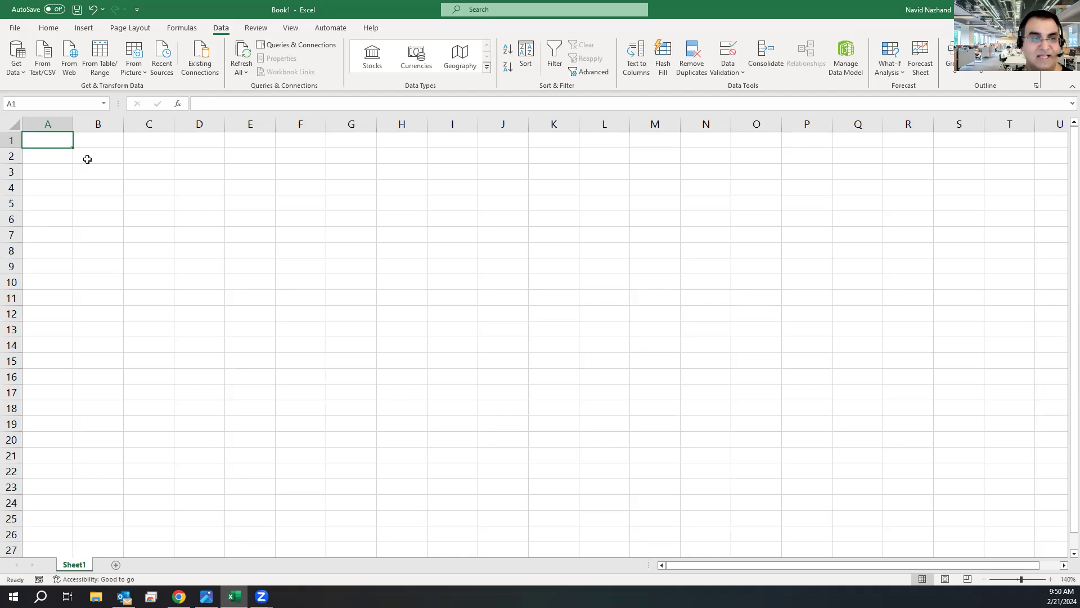
{"action": "type", "text": "Loan"}
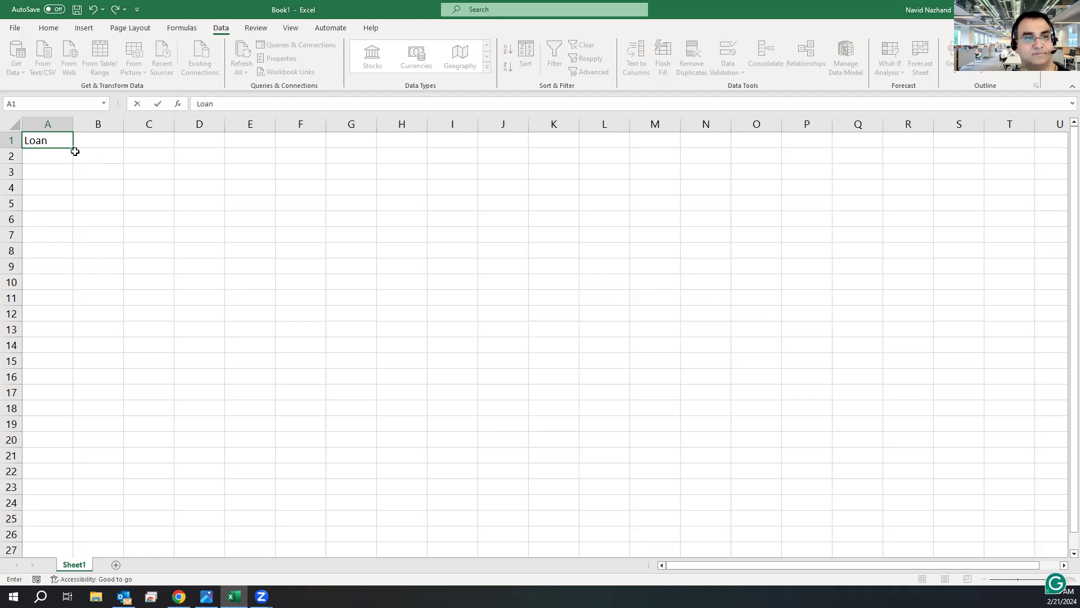
{"action": "left_click", "coordinate": [92, 139]}
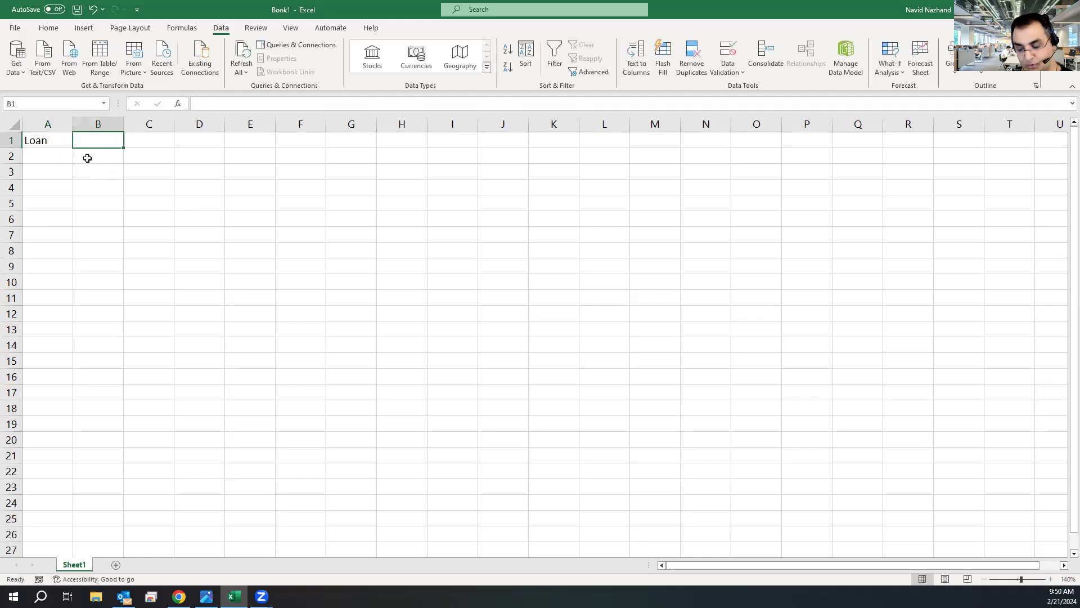
{"action": "type", "text": "4000"}
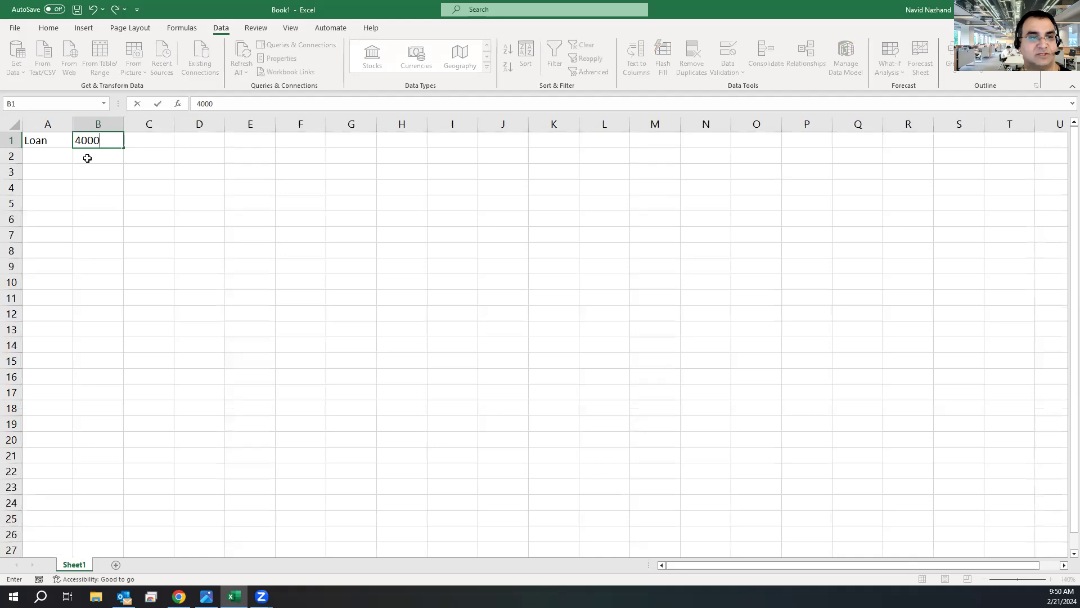
{"action": "left_click", "coordinate": [92, 156]}
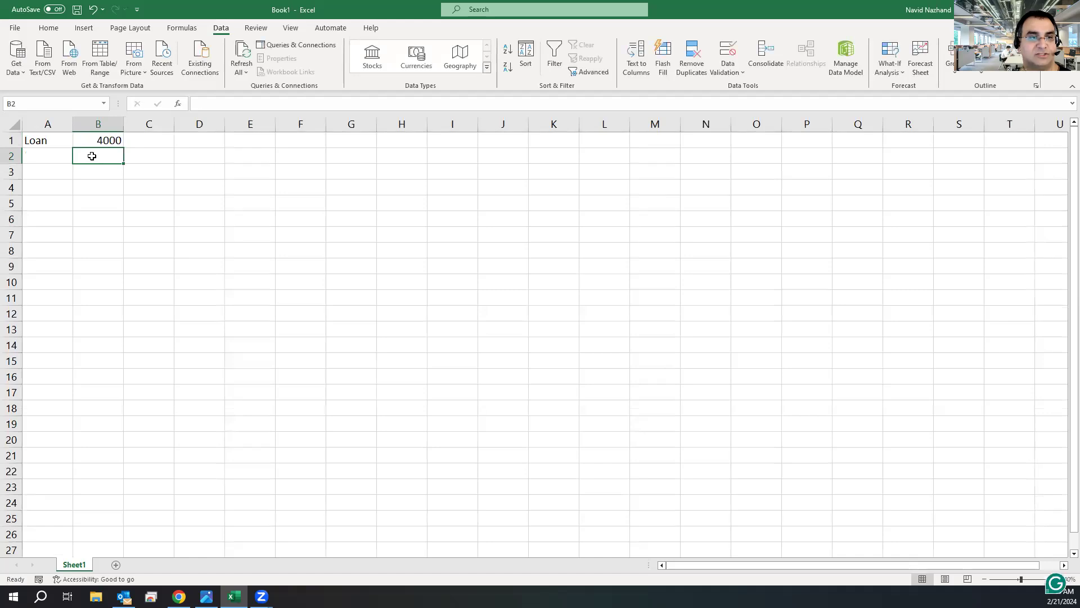
Apply the Accounting number format with a dollar sign to the loan amount in B1
{"action": "left_click", "coordinate": [49, 28]}
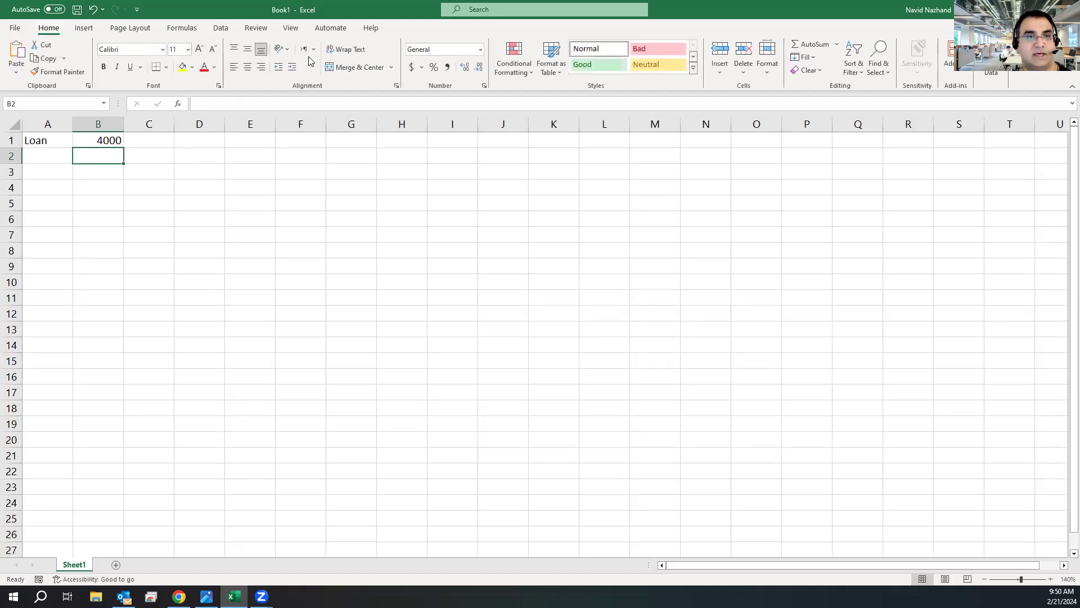
{"action": "left_click", "coordinate": [92, 138]}
{"action": "left_click", "coordinate": [412, 67]}
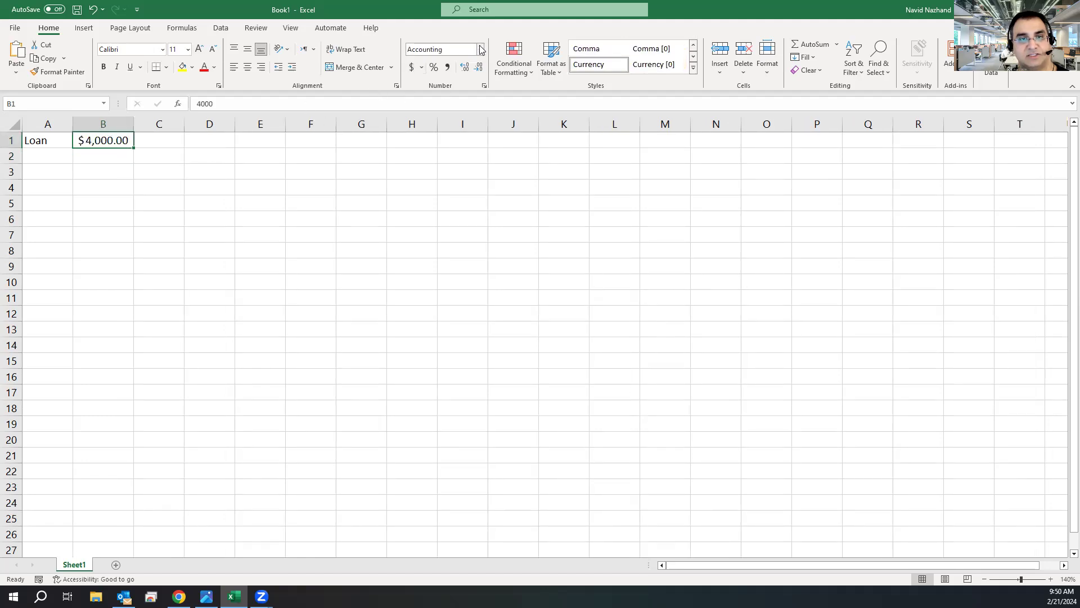
{"action": "left_click", "coordinate": [480, 49]}
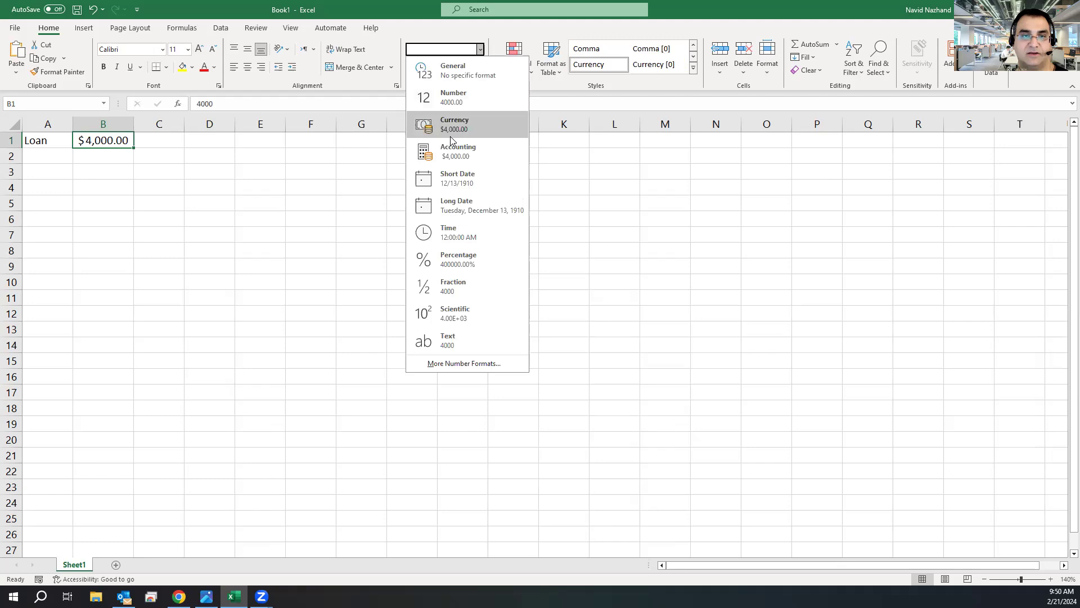
{"action": "left_click", "coordinate": [208, 160]}
Set the number format of cell B2 to General
{"action": "left_click", "coordinate": [70, 160]}
{"action": "left_click", "coordinate": [107, 156]}
{"action": "left_click", "coordinate": [480, 49]}
{"action": "left_click", "coordinate": [453, 66]}
Enter the label Term in cell A2 and the value 2 in cell B2
{"action": "left_click", "coordinate": [35, 151]}
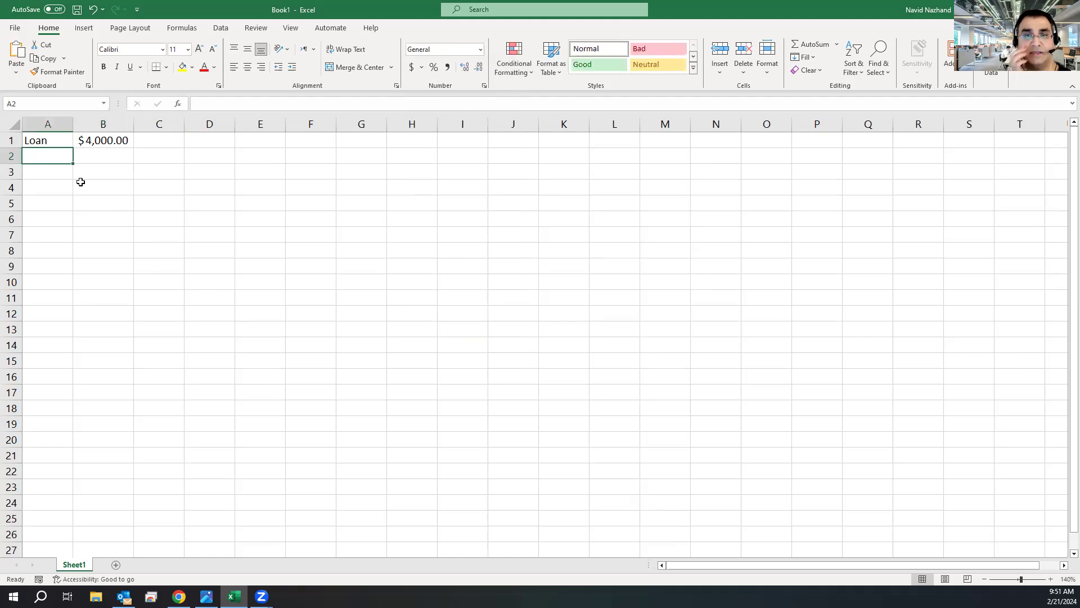
{"action": "type", "text": "Te"}
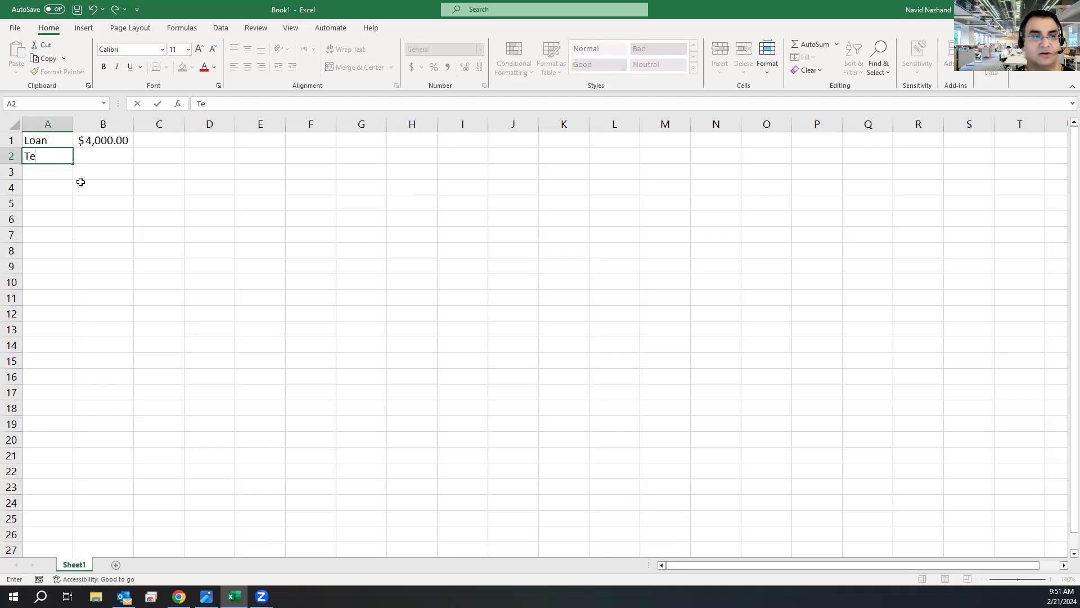
{"action": "type", "text": "rm"}
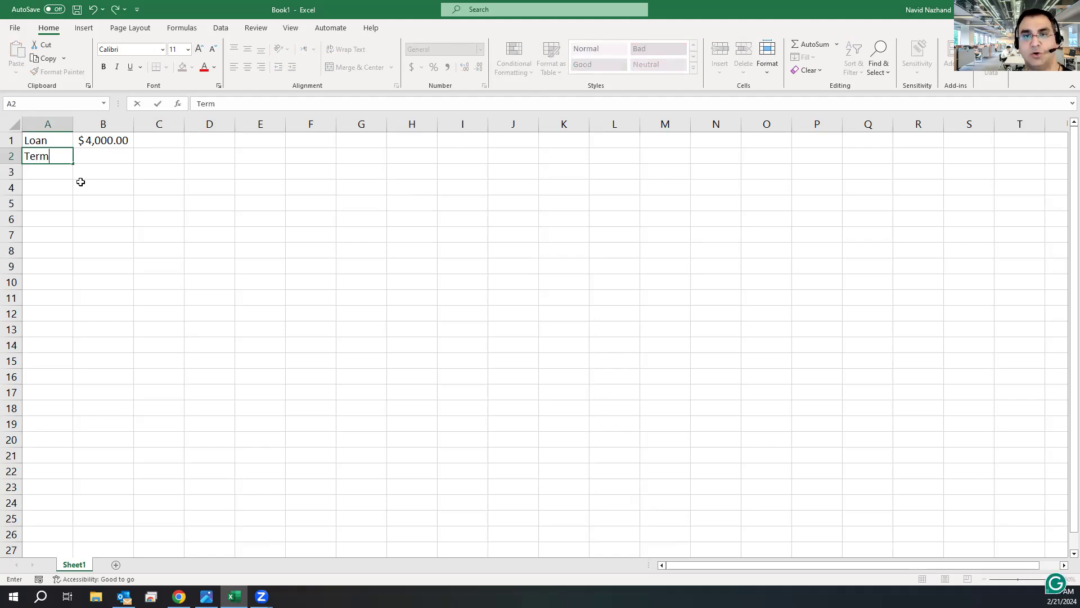
{"action": "key", "text": "Return"}
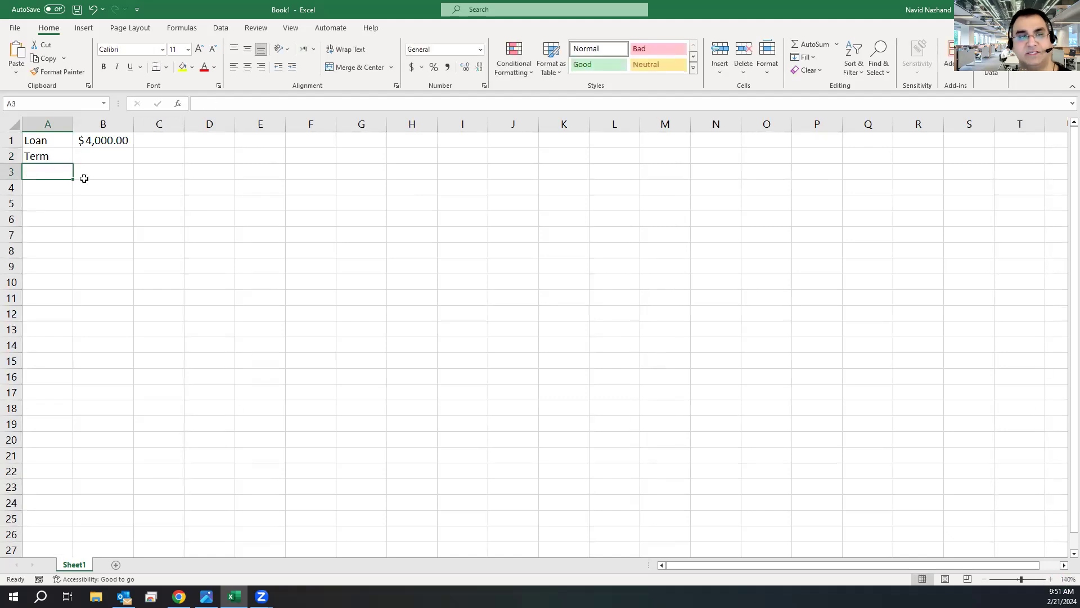
{"action": "left_click", "coordinate": [112, 153]}
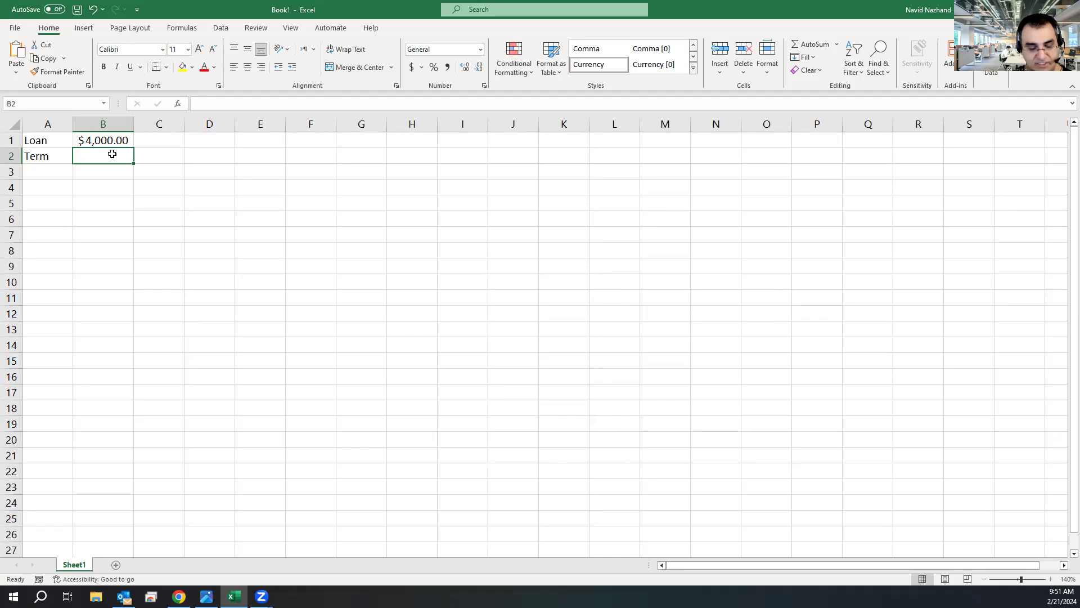
{"action": "type", "text": "24"}
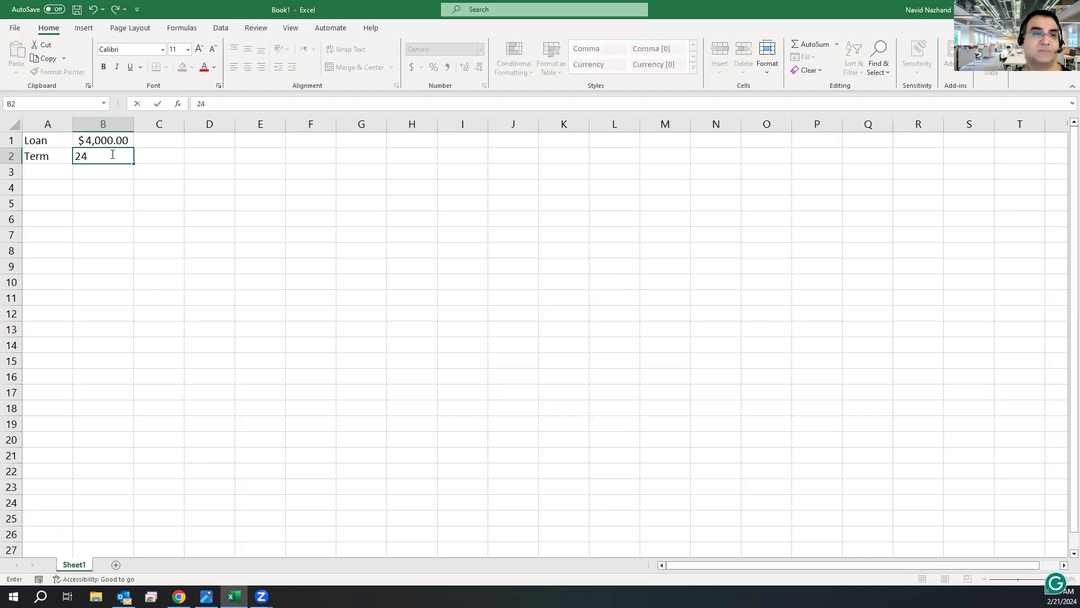
{"action": "key", "text": "BackSpace"}
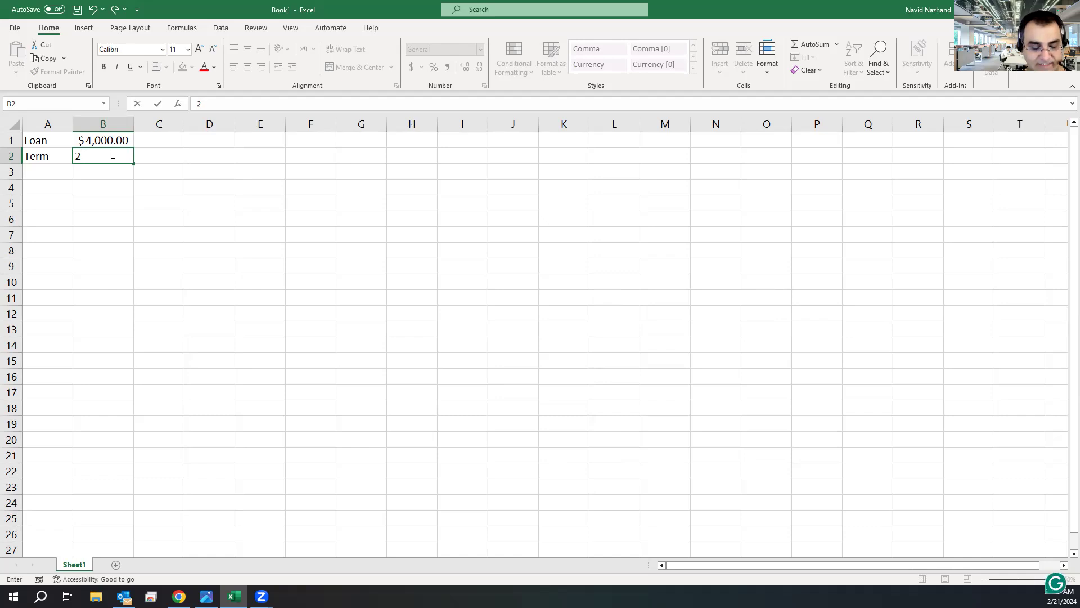
{"action": "key", "text": "Return"}
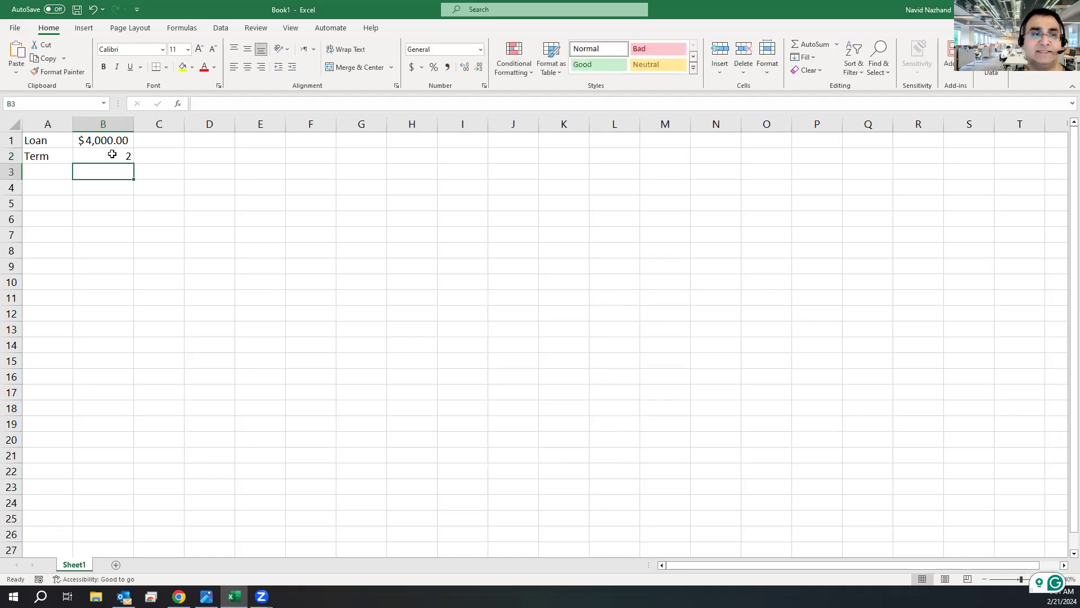
Add a note reading Years to the term value in cell B2
{"action": "left_click", "coordinate": [120, 156]}
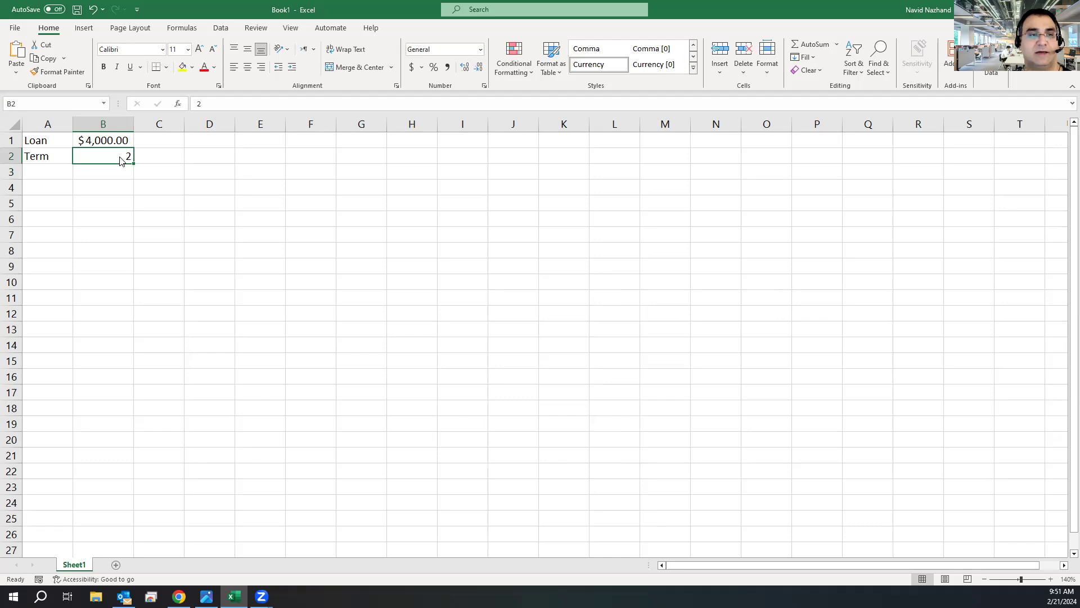
{"action": "right_click", "coordinate": [120, 161]}
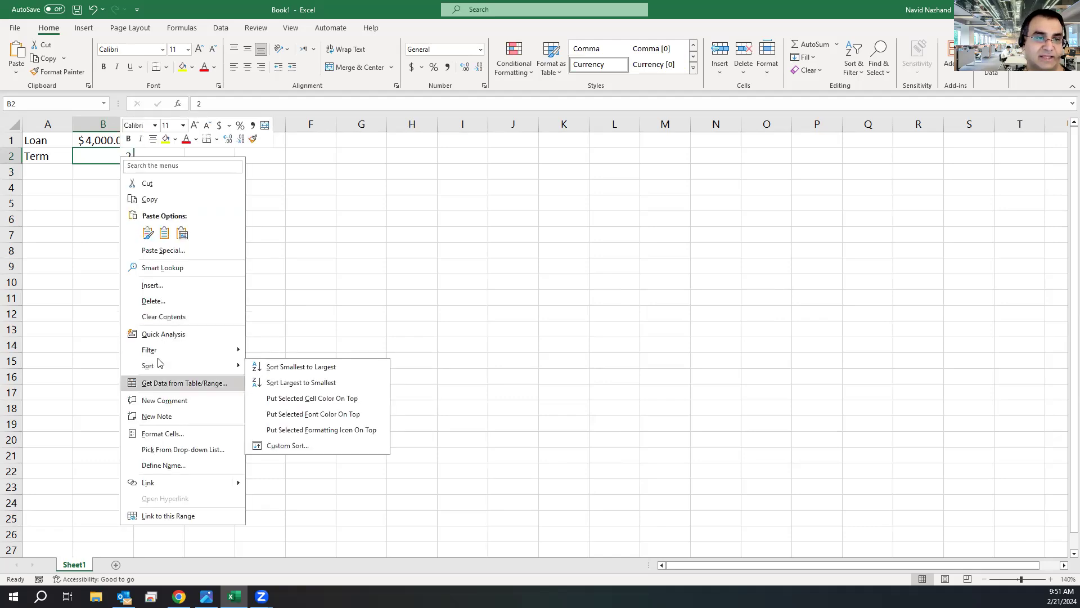
{"action": "left_click", "coordinate": [170, 418]}
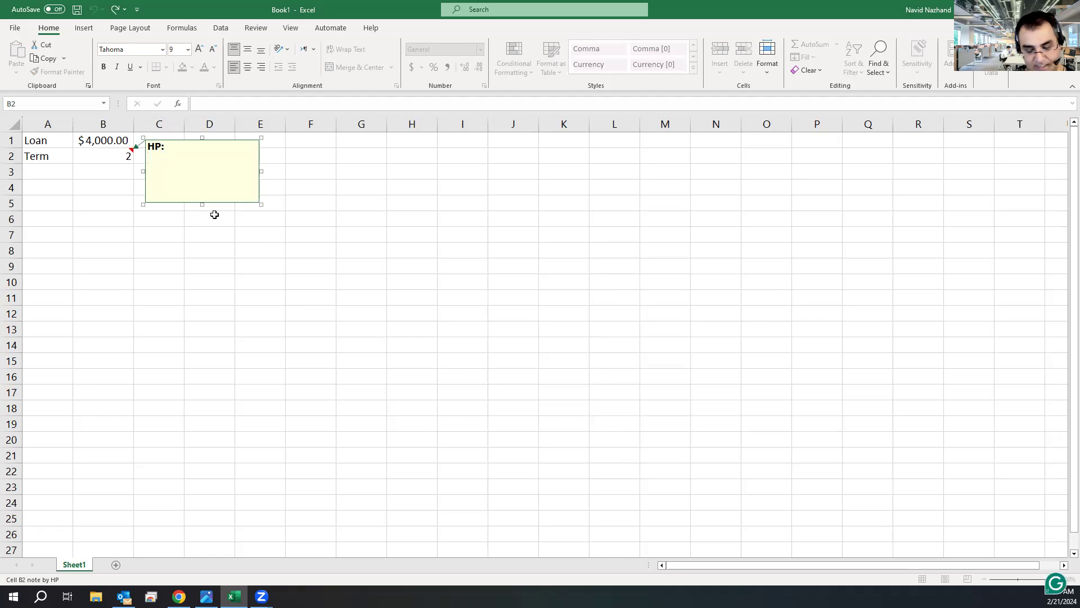
{"action": "type", "text": "Years"}
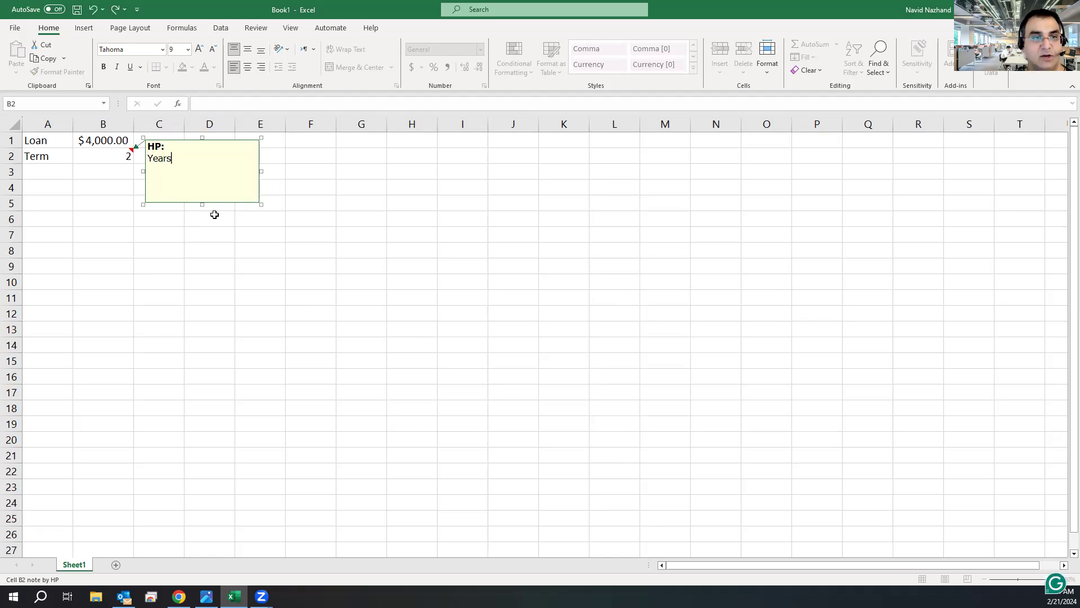
{"action": "left_click", "coordinate": [215, 251]}
{"action": "left_click", "coordinate": [109, 157]}
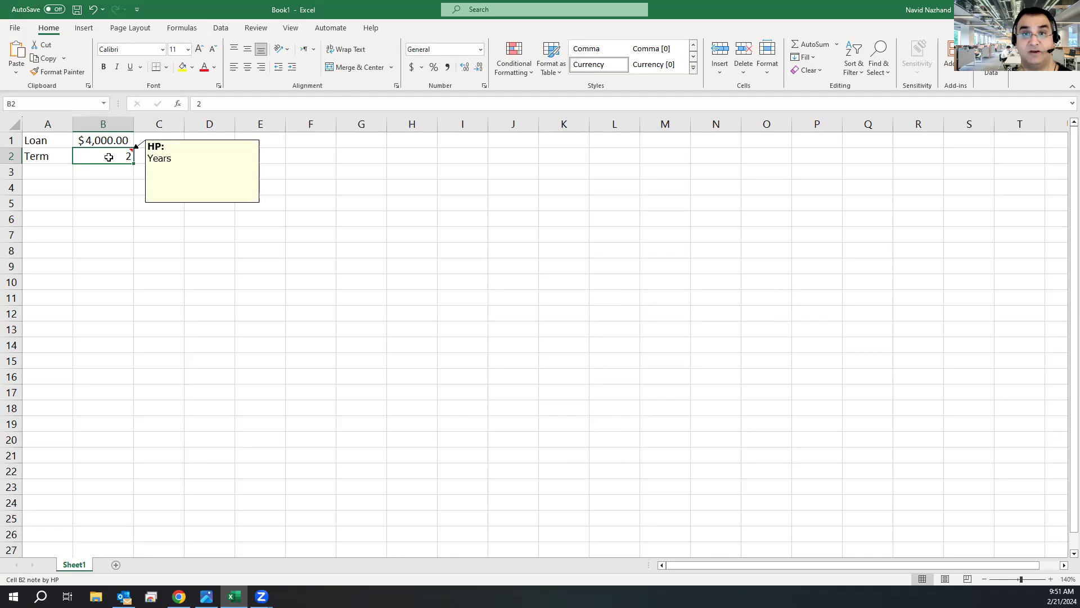
Enter the label Rate in cell A3 and the value 6% in cell B3
{"action": "left_click", "coordinate": [72, 174]}
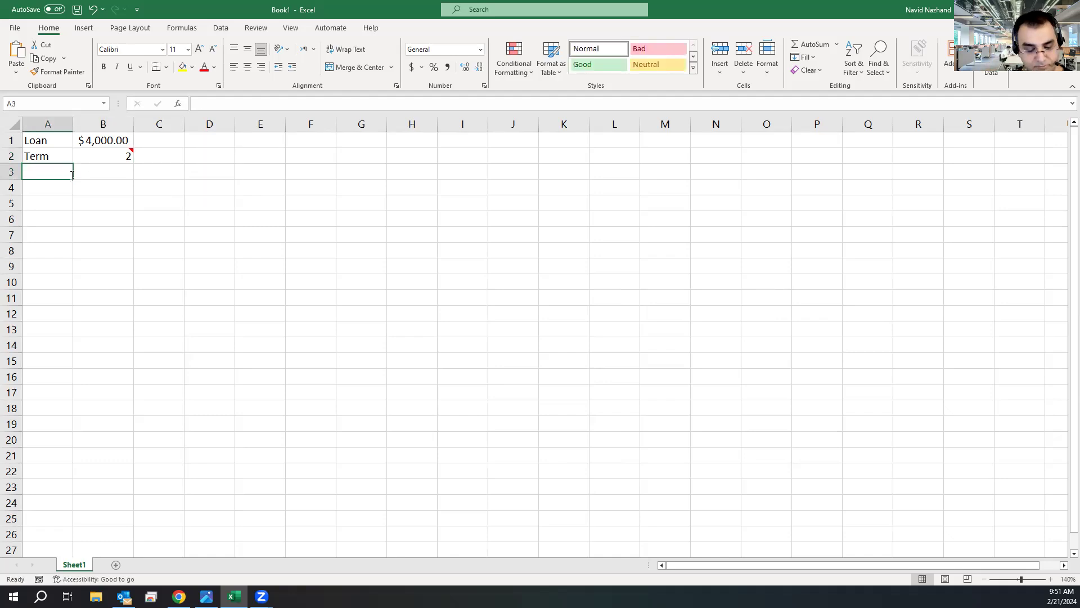
{"action": "type", "text": "Rate"}
{"action": "key", "text": "Tab"}
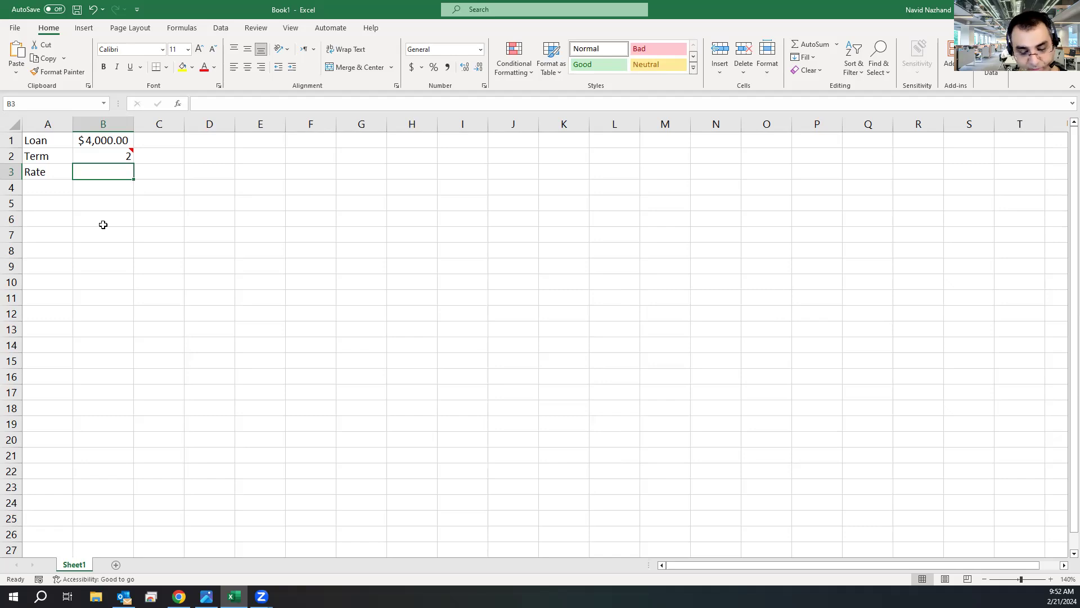
{"action": "type", "text": "6%"}
{"action": "key", "text": "Return"}
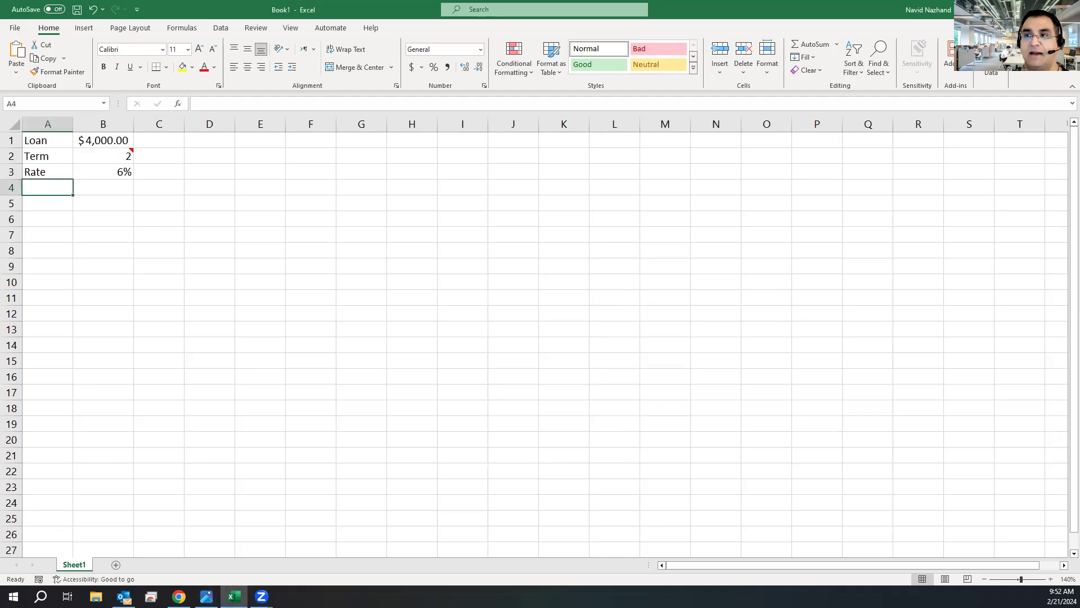
{"action": "key", "text": "alt+Tab"}
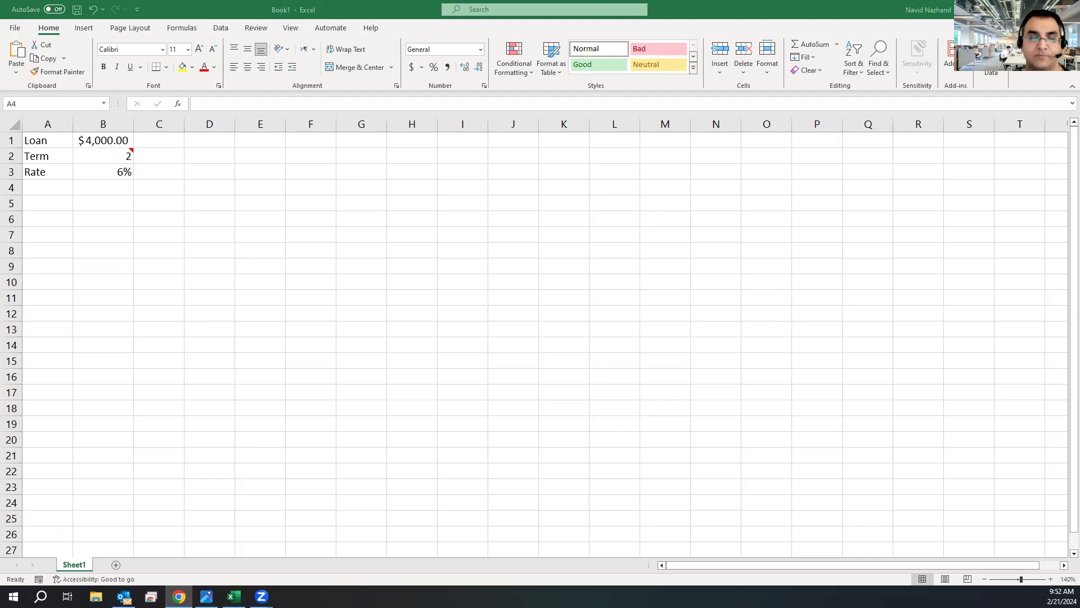
{"action": "key", "text": "alt+Tab"}
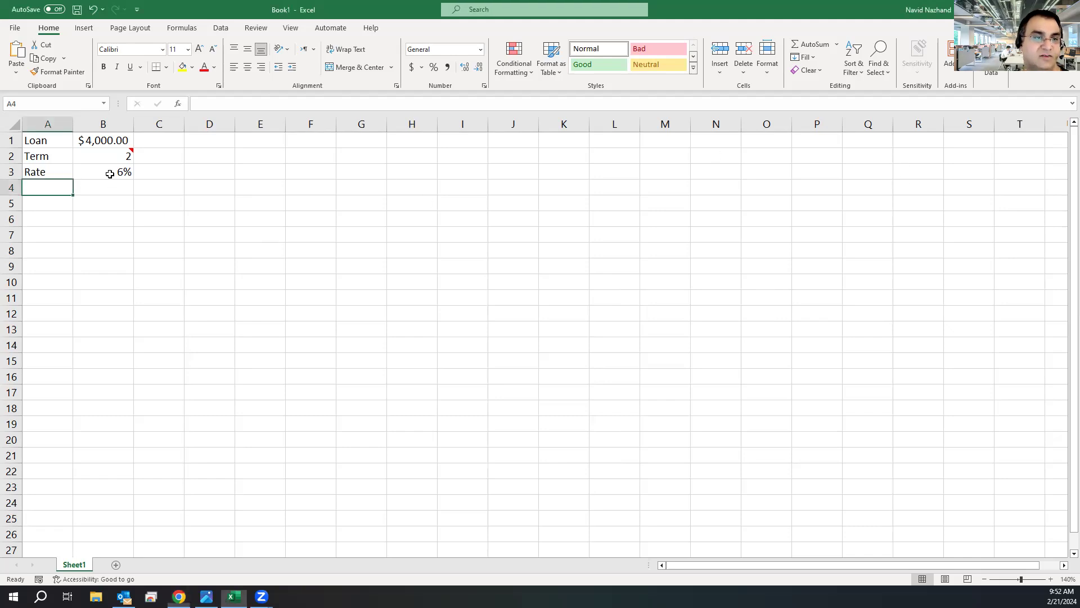
Add a note reading Annual to the rate value in cell B3
{"action": "right_click", "coordinate": [110, 174]}
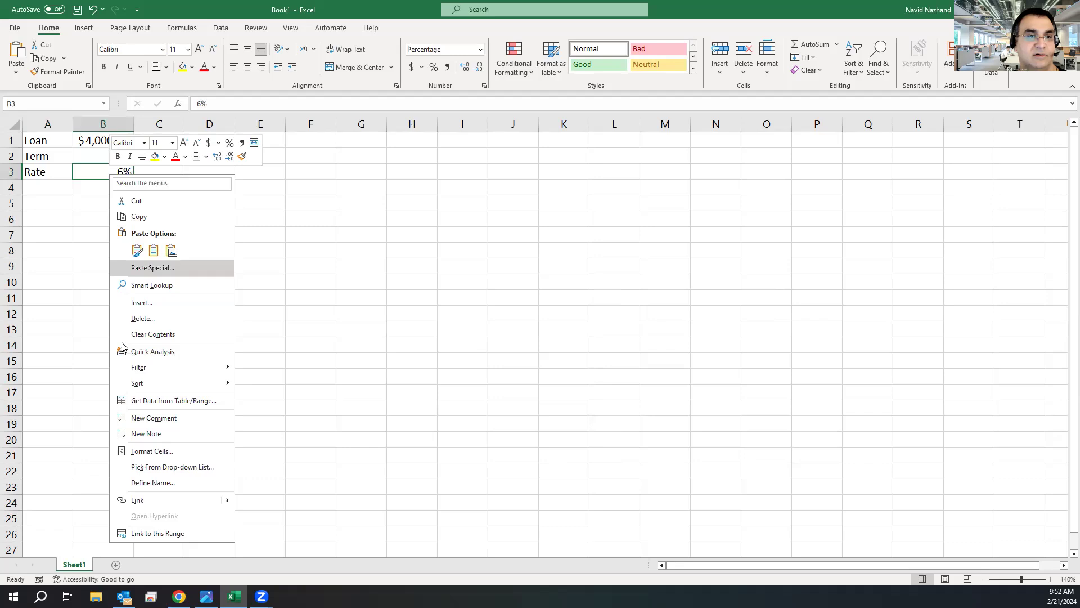
{"action": "left_click", "coordinate": [135, 436]}
{"action": "type", "text": "Annual"}
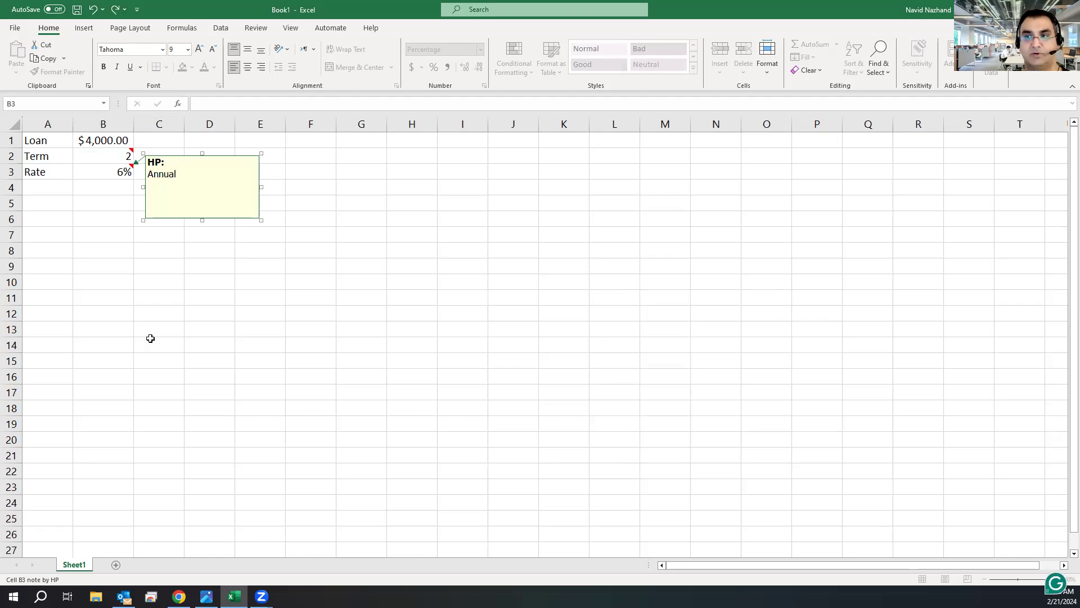
{"action": "left_click", "coordinate": [110, 251]}
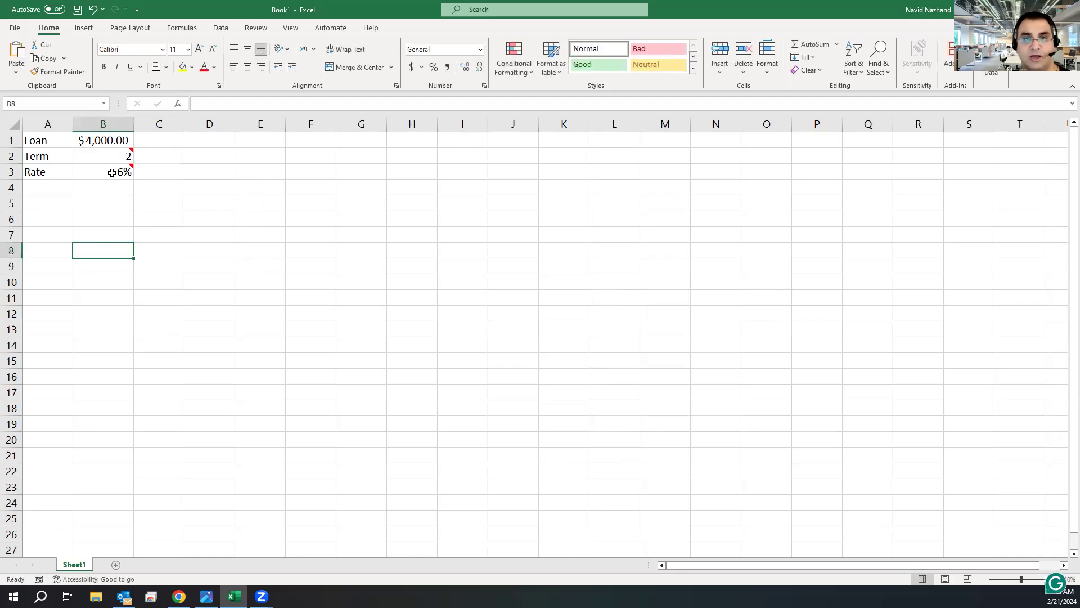
{"action": "mouse_move", "coordinate": [120, 152]}
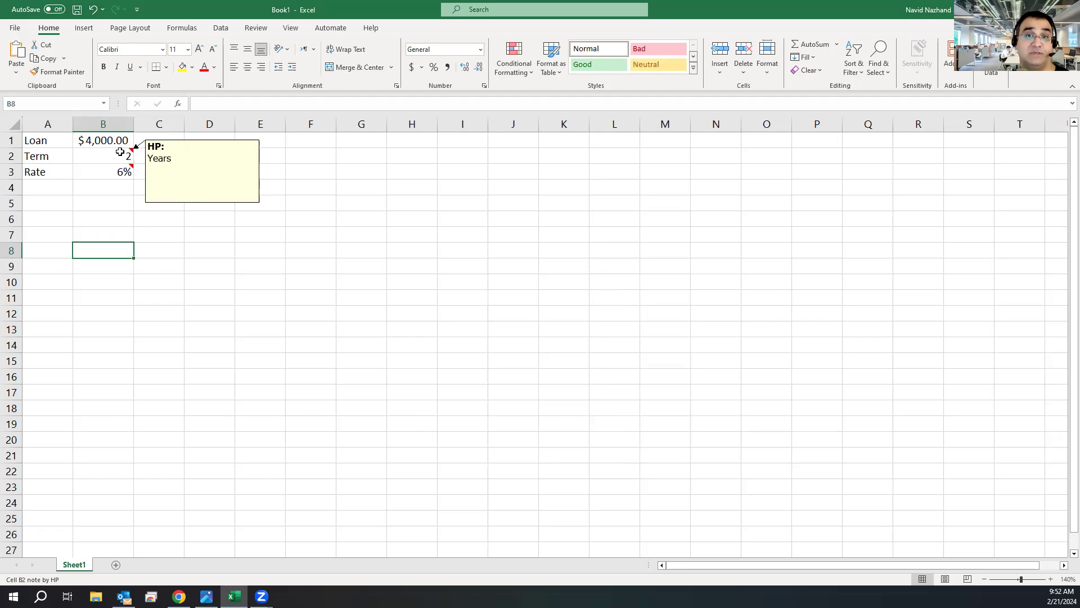
Enter the label Monthly Payment in cell A4 and auto-fit column A to its contents
{"action": "left_click", "coordinate": [54, 190]}
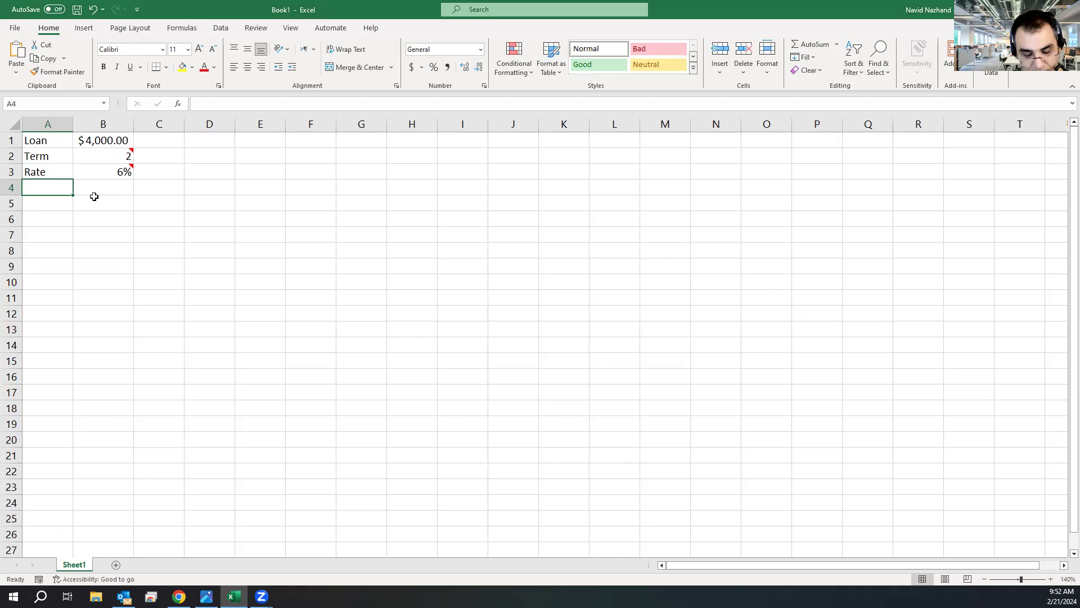
{"action": "type", "text": "Monthly Pat"}
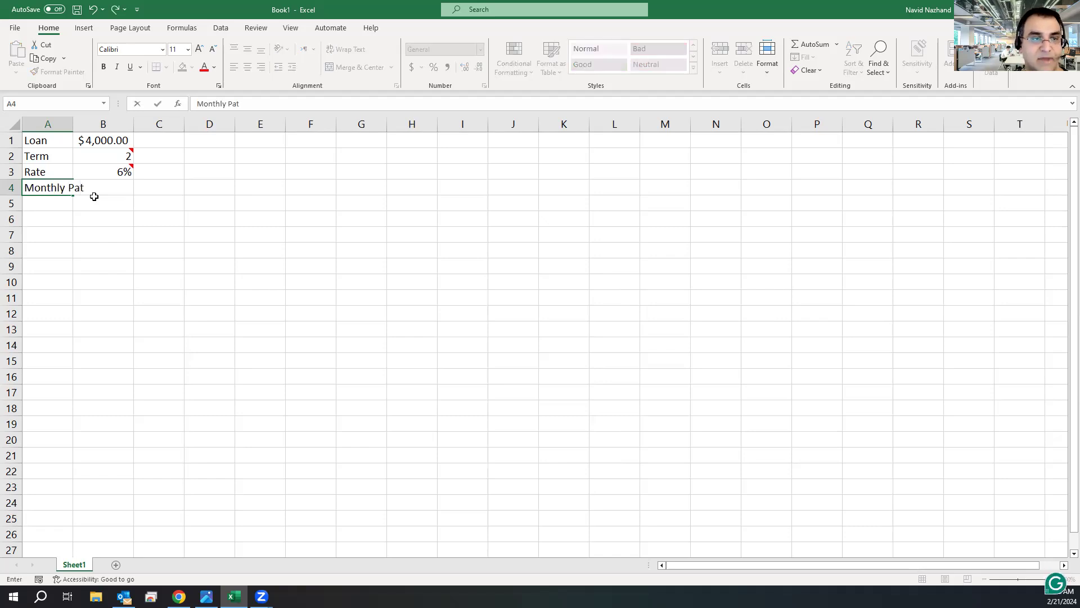
{"action": "key", "text": "BackSpace"}
{"action": "type", "text": "ymenr"}
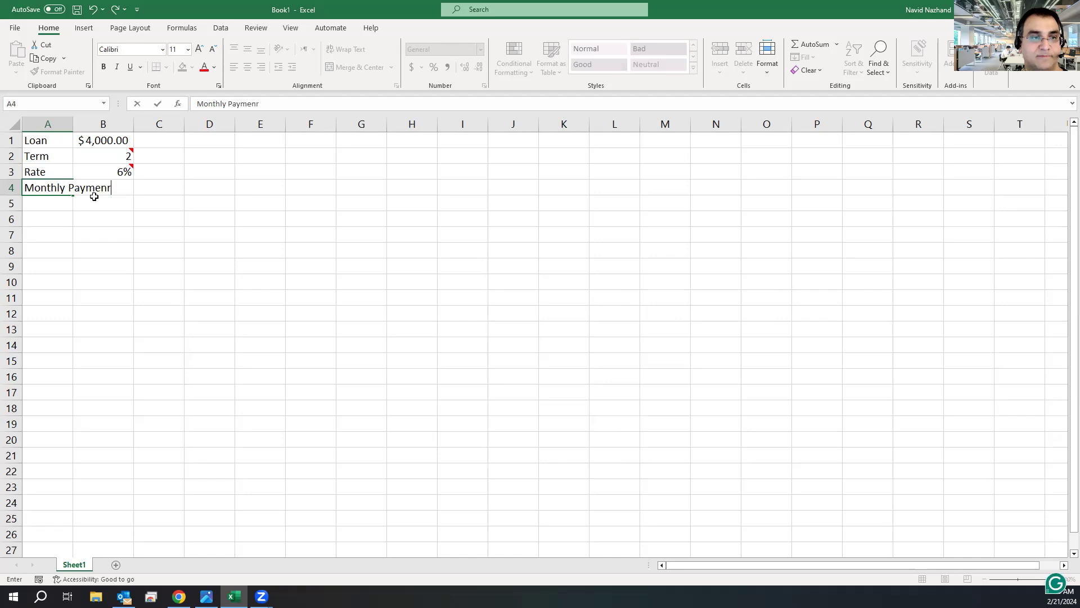
{"action": "key", "text": "BackSpace"}
{"action": "type", "text": "t"}
{"action": "key", "text": "Return"}
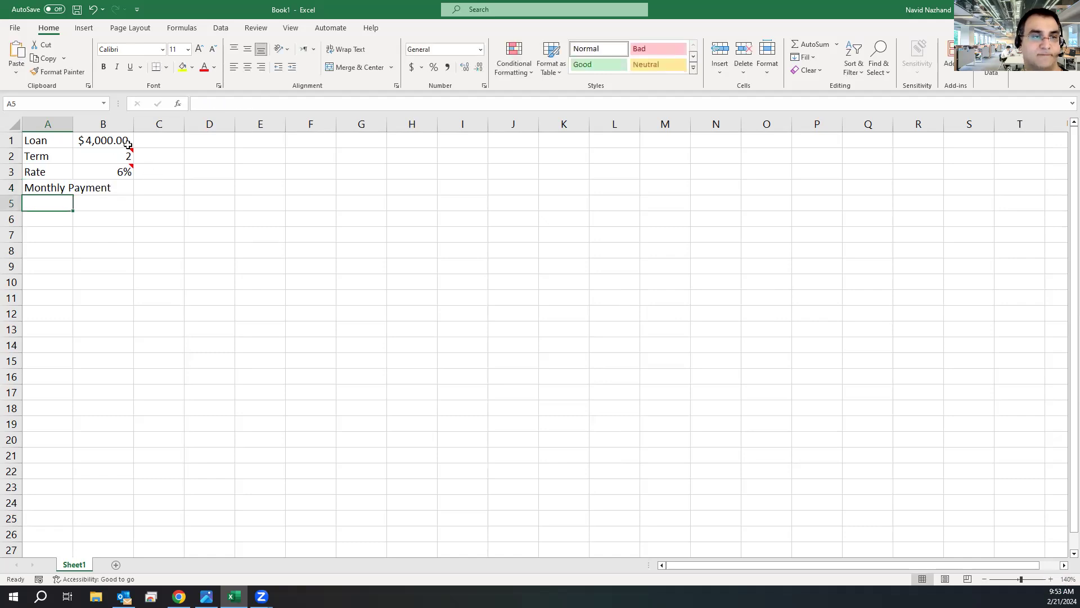
{"action": "double_click", "coordinate": [73, 124]}
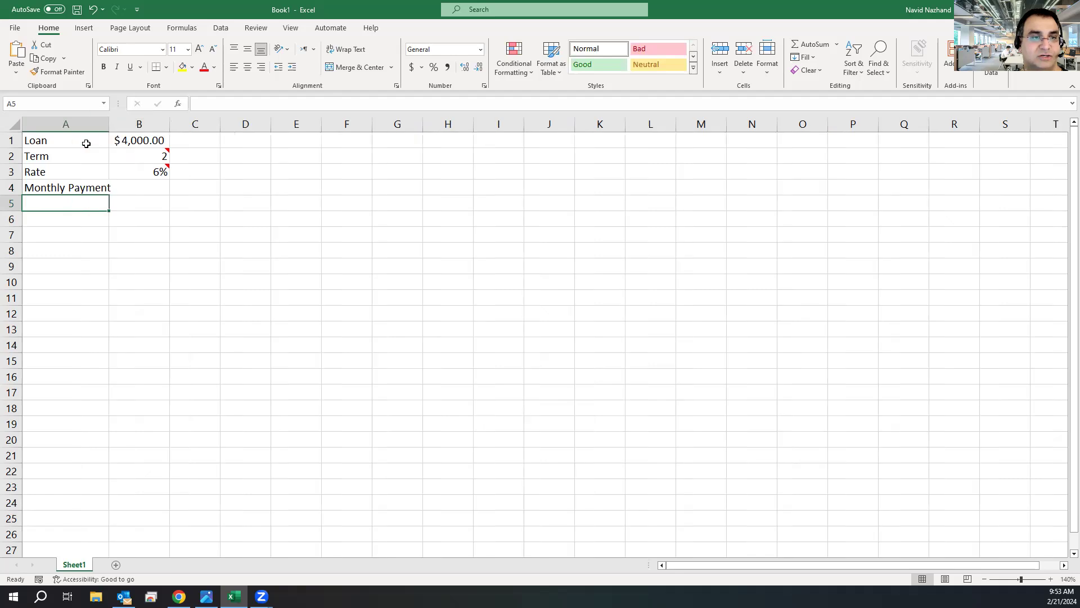
Apply all borders to the loan table A1:B4 and widen column A slightly
{"action": "left_click_drag", "start_coordinate": [33, 140], "coordinate": [140, 183]}
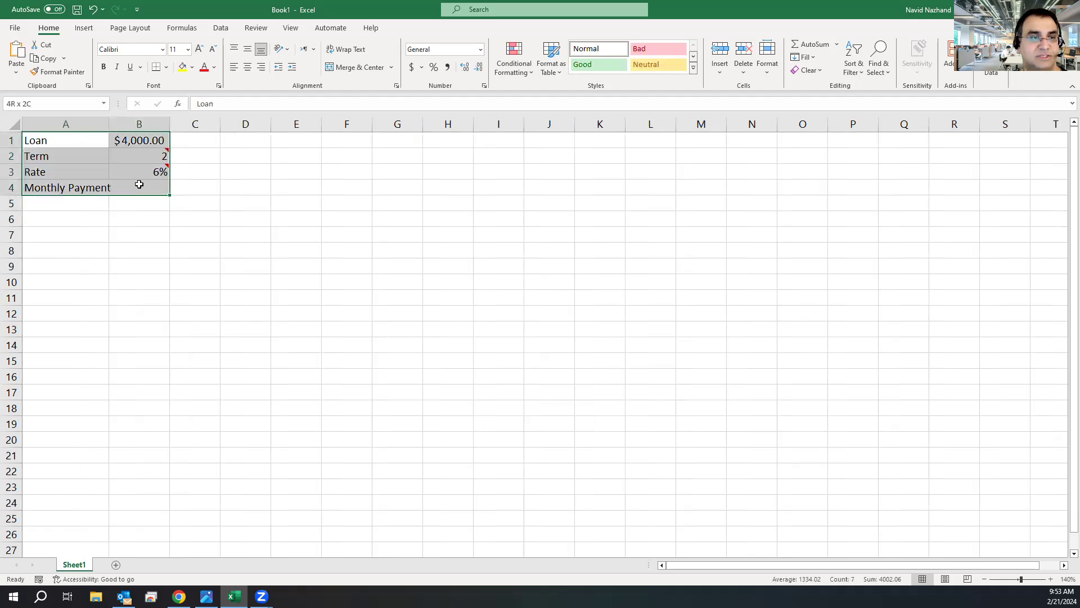
{"action": "left_click", "coordinate": [167, 68]}
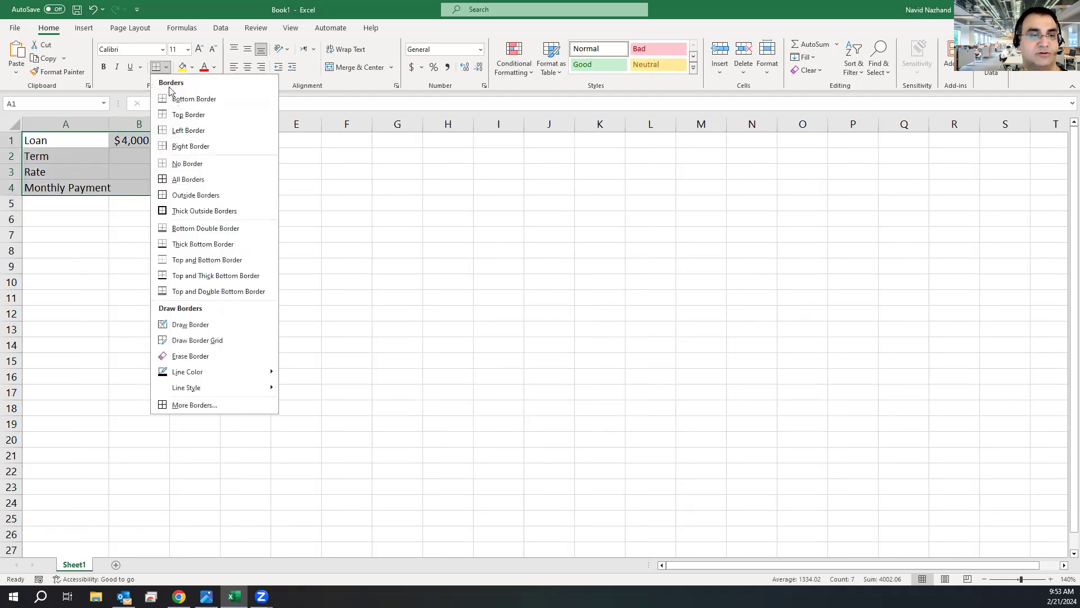
{"action": "left_click", "coordinate": [176, 180]}
{"action": "left_click_drag", "start_coordinate": [109, 124], "coordinate": [127, 127]}
{"action": "left_click", "coordinate": [136, 189]}
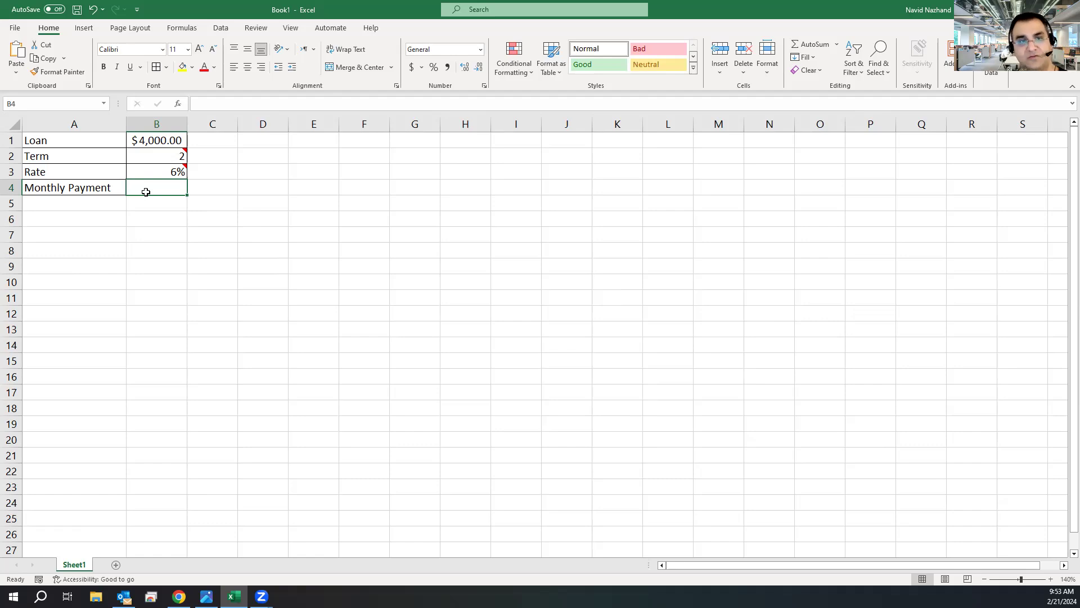
{"action": "type", "text": "=pmt"}
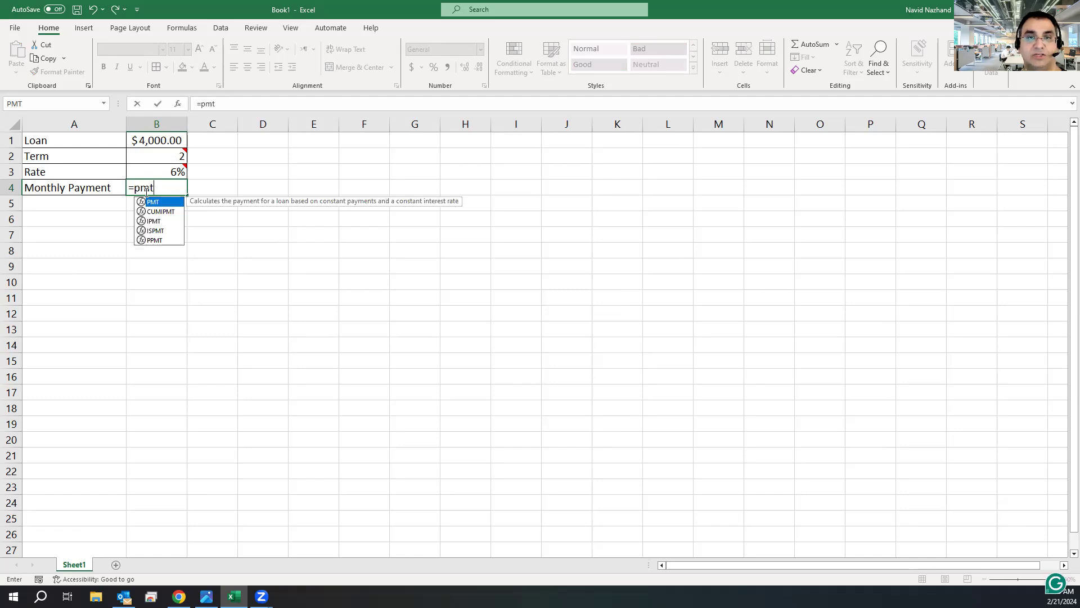
{"action": "key", "text": "BackSpace"}
{"action": "key", "text": "BackSpace"}
{"action": "key", "text": "BackSpace"}
{"action": "key", "text": "BackSpace"}
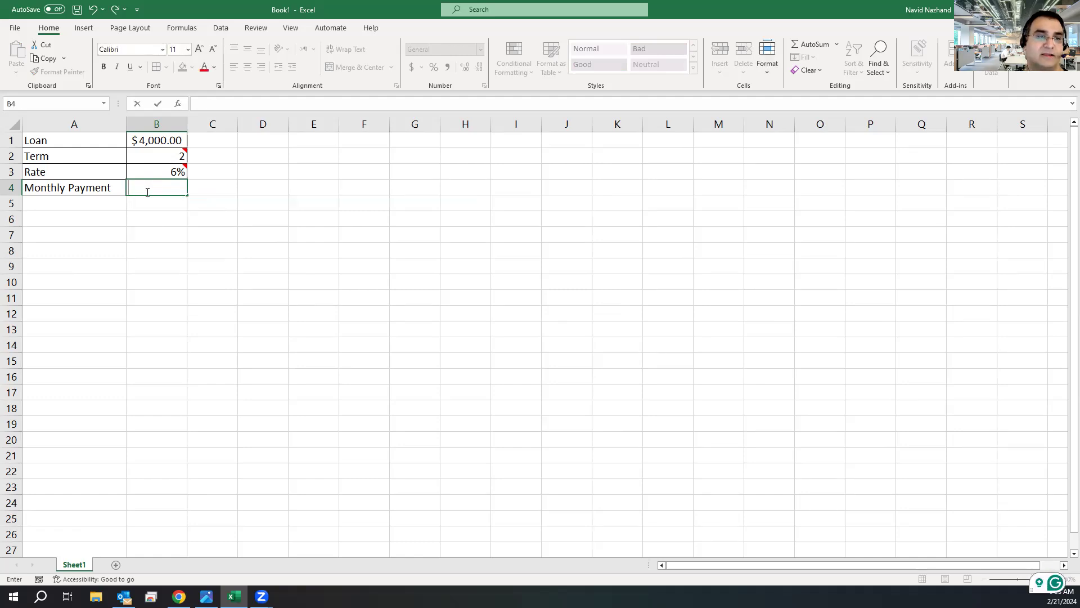
{"action": "left_click", "coordinate": [152, 231]}
Search for the PMT function and insert it in the Monthly Payment cell B4, opening its arguments
{"action": "left_click", "coordinate": [147, 189]}
{"action": "left_click", "coordinate": [178, 105]}
{"action": "left_click_drag", "start_coordinate": [252, 222], "coordinate": [256, 161]}
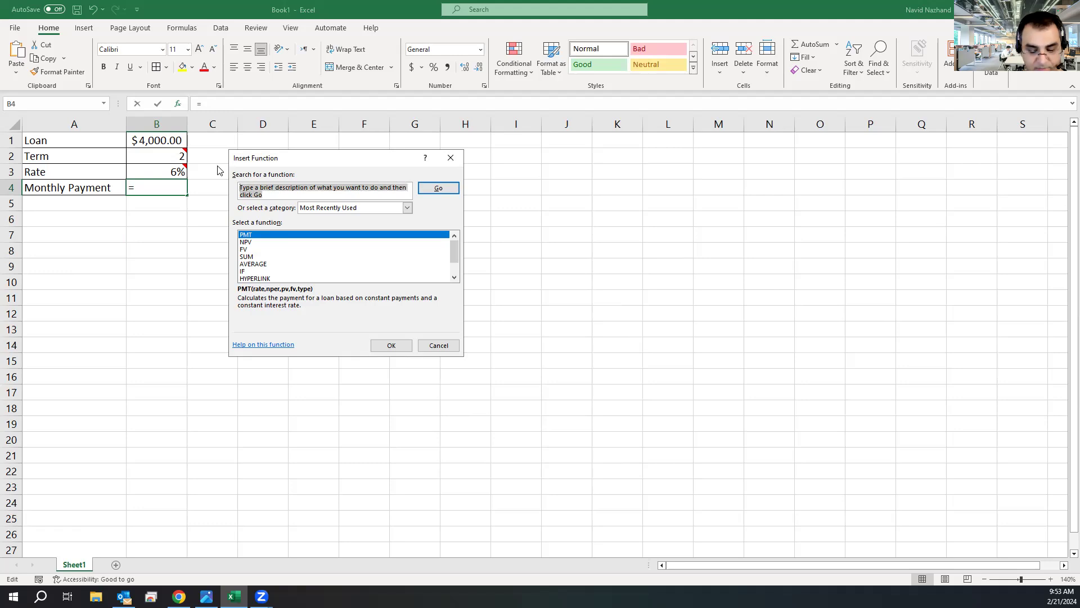
{"action": "type", "text": "pmt"}
{"action": "key", "text": "Return"}
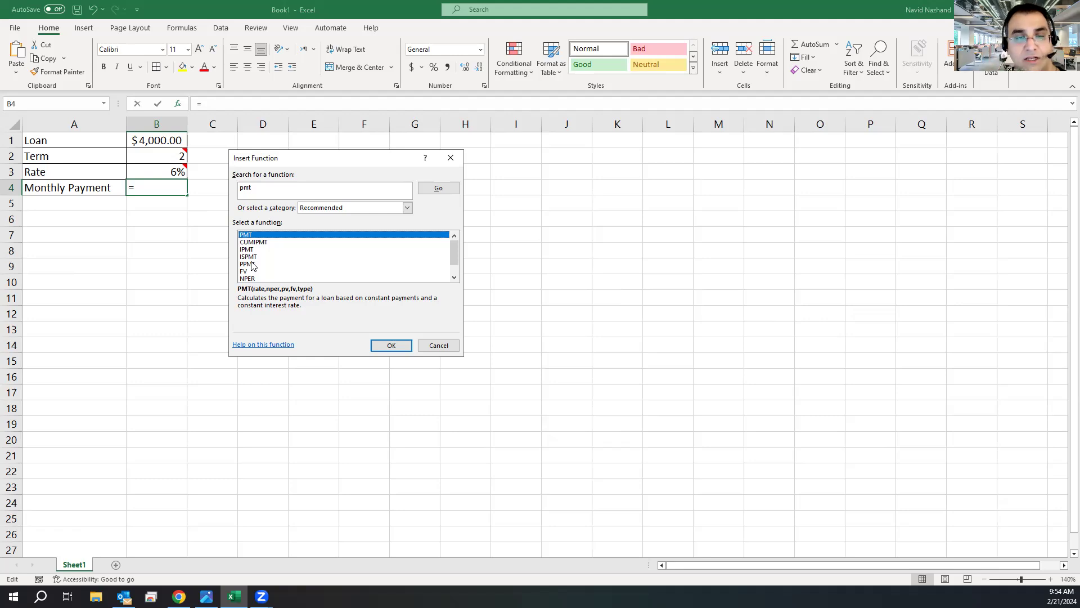
{"action": "left_click", "coordinate": [377, 347]}
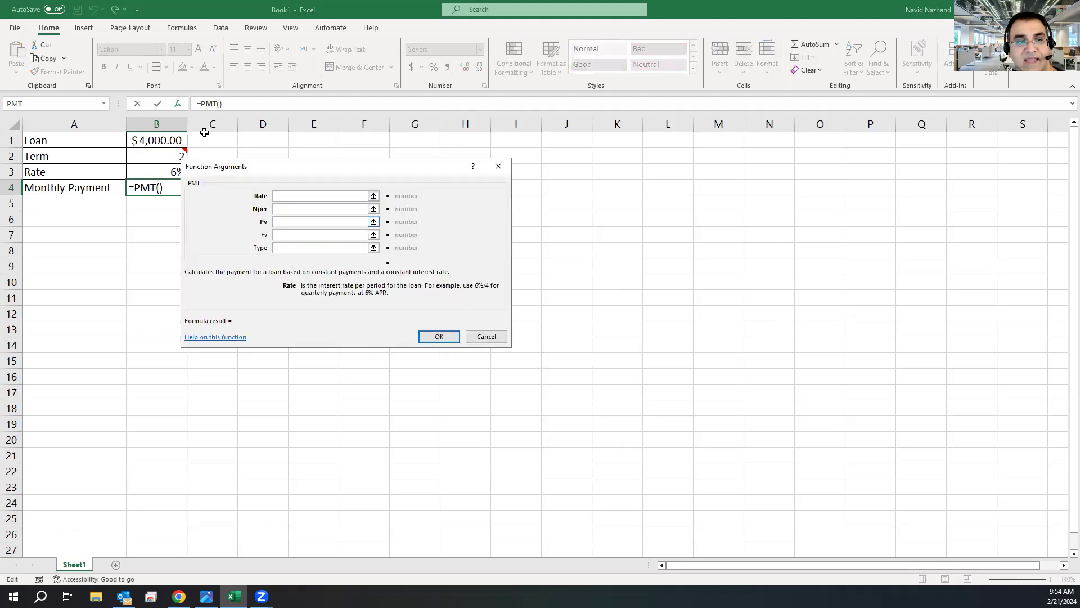
Set the PMT Rate argument to B3/12 and the Nper argument to B2*12
{"action": "left_click_drag", "start_coordinate": [331, 175], "coordinate": [432, 174]}
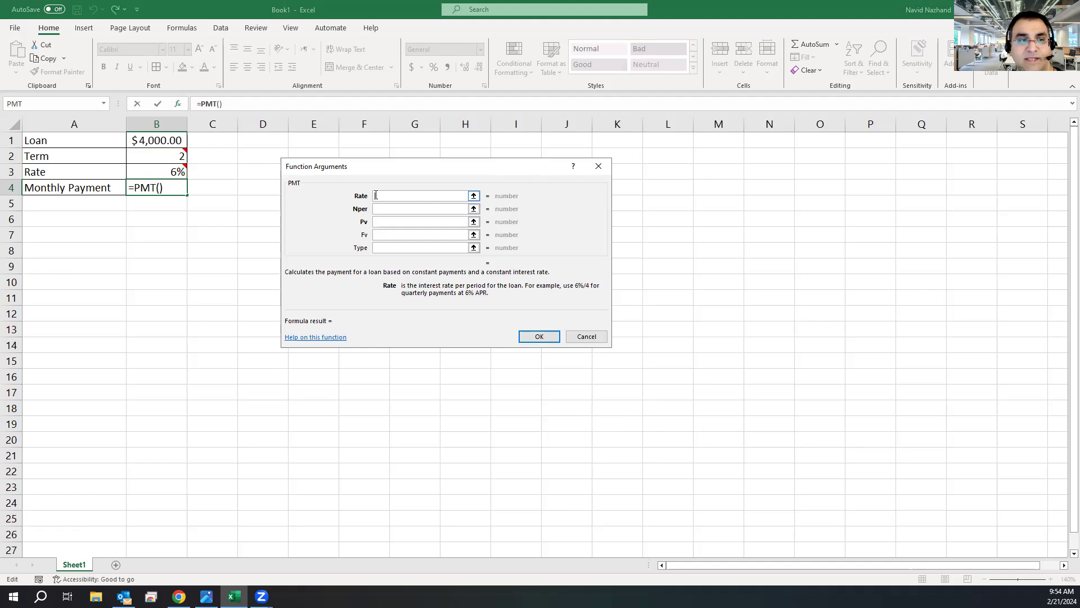
{"action": "left_click", "coordinate": [148, 174]}
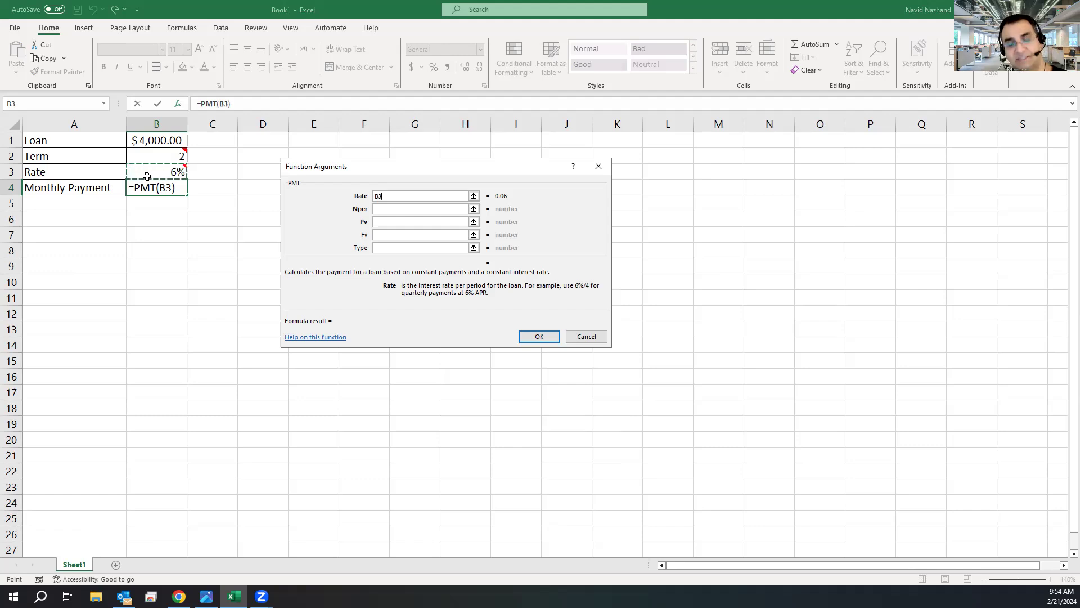
{"action": "type", "text": "/12"}
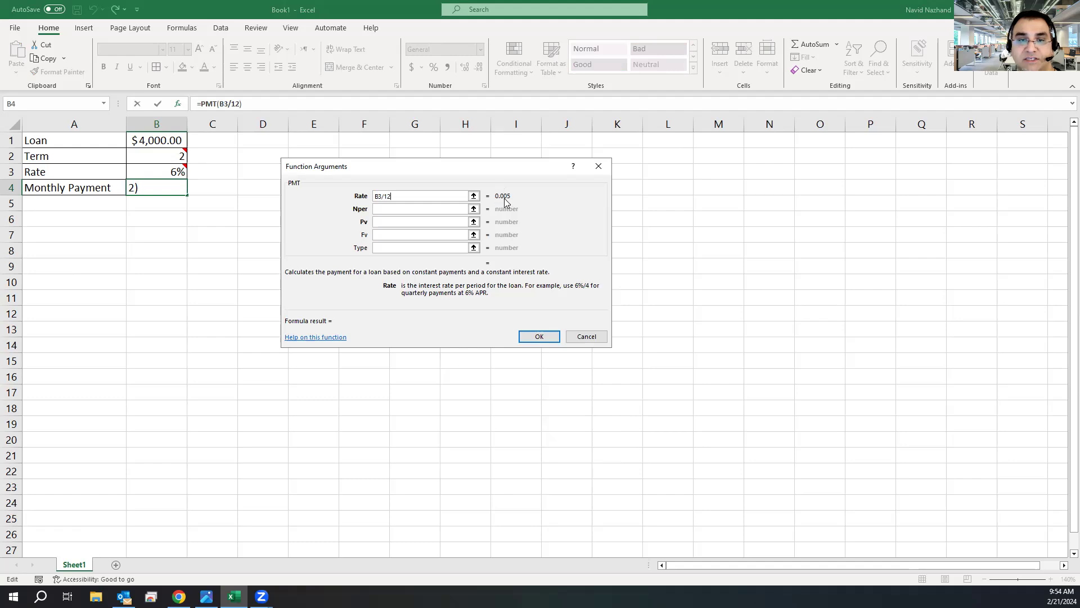
{"action": "left_click", "coordinate": [422, 209]}
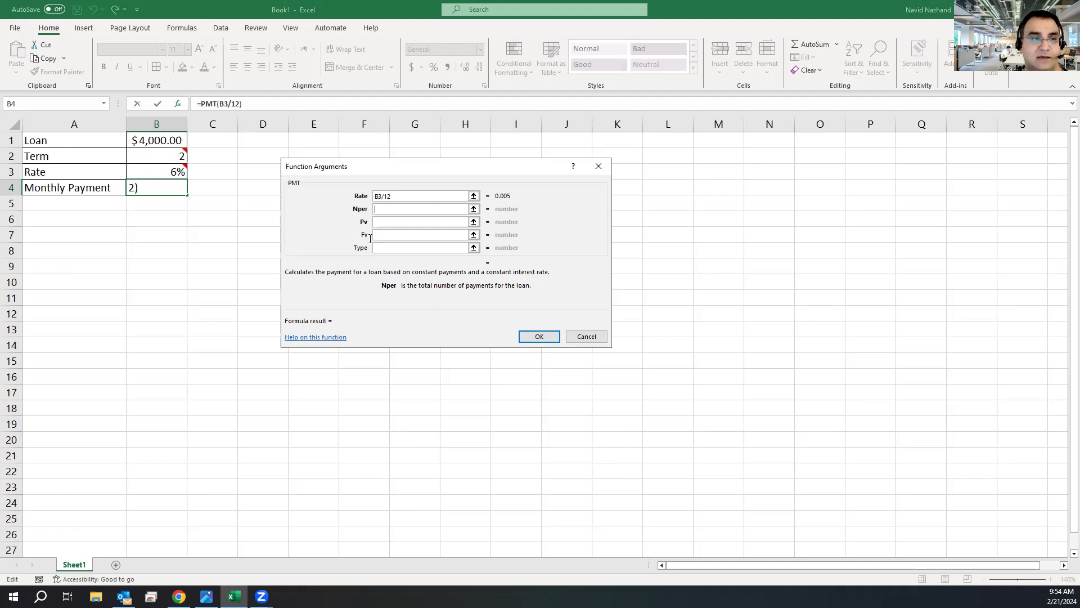
{"action": "left_click", "coordinate": [164, 153]}
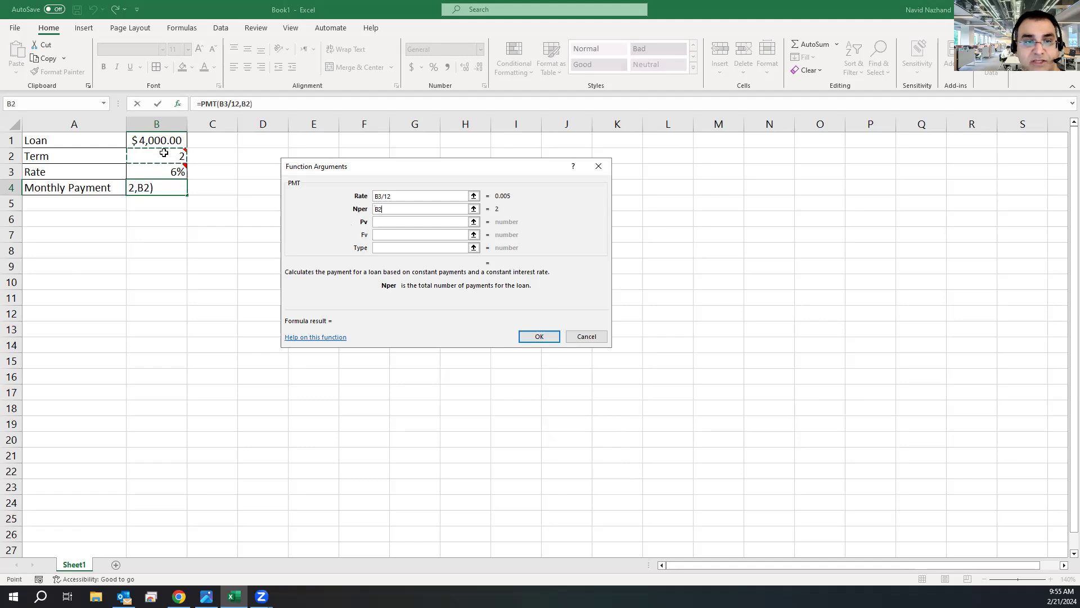
{"action": "type", "text": "*12"}
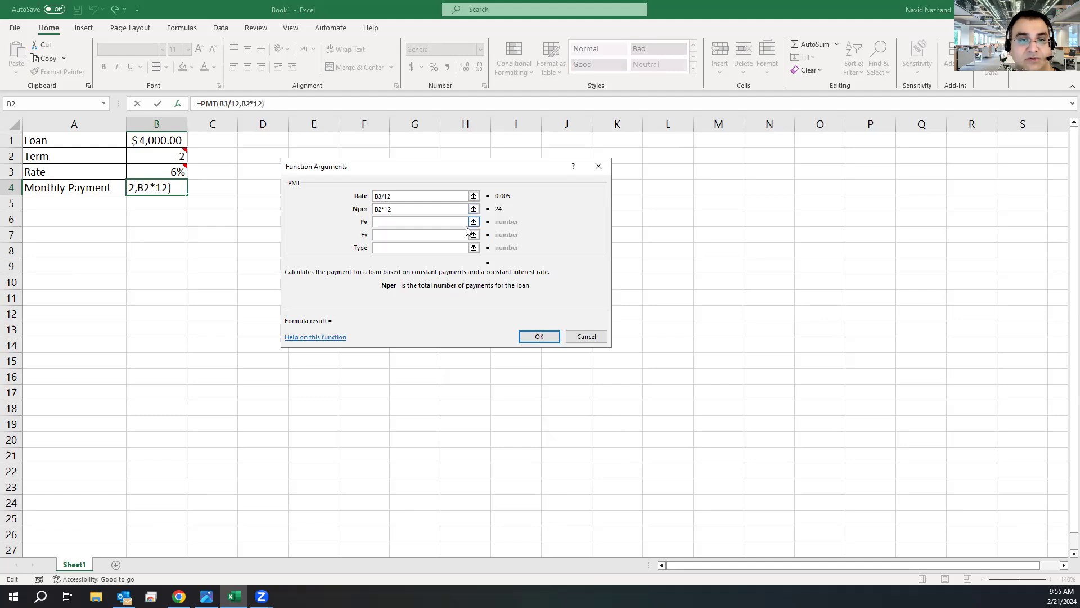
Set the PMT Pv argument to -B1 and Fv to 0, leave Type empty, and complete the formula
{"action": "left_click", "coordinate": [427, 223]}
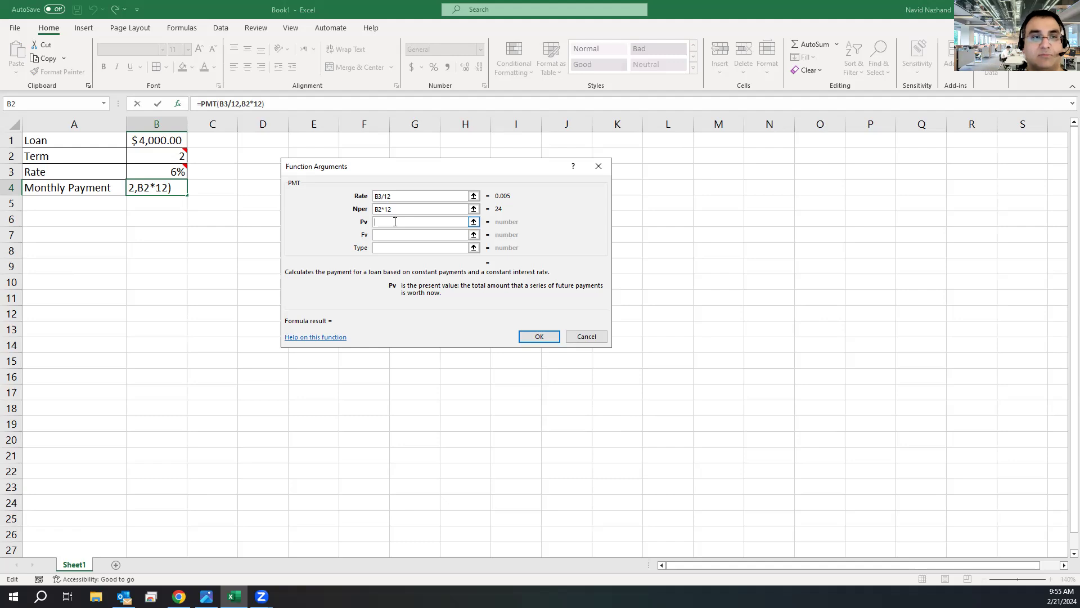
{"action": "type", "text": "-"}
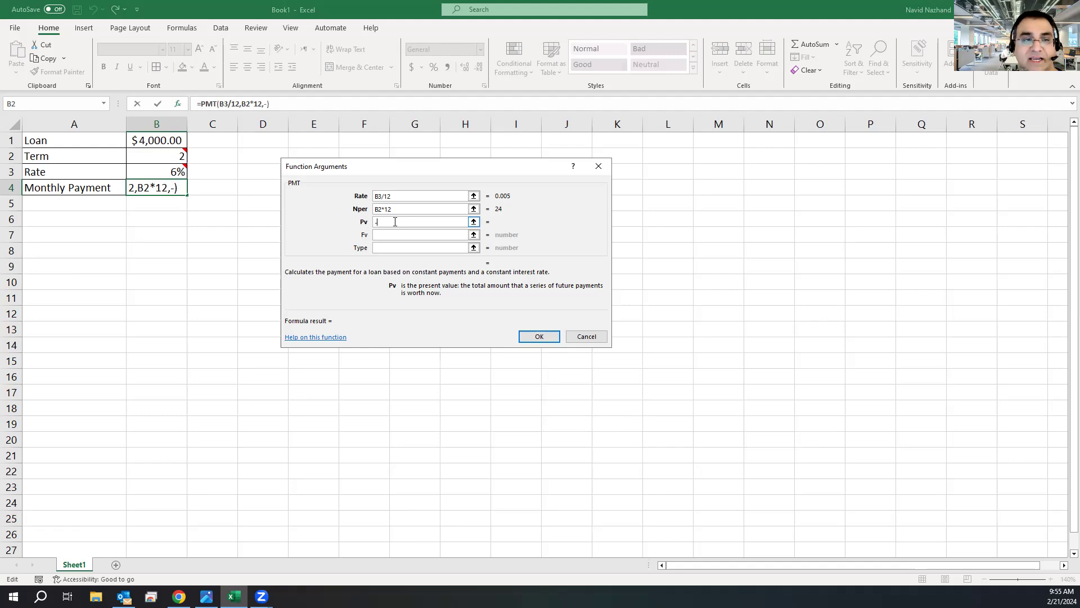
{"action": "left_click", "coordinate": [145, 139]}
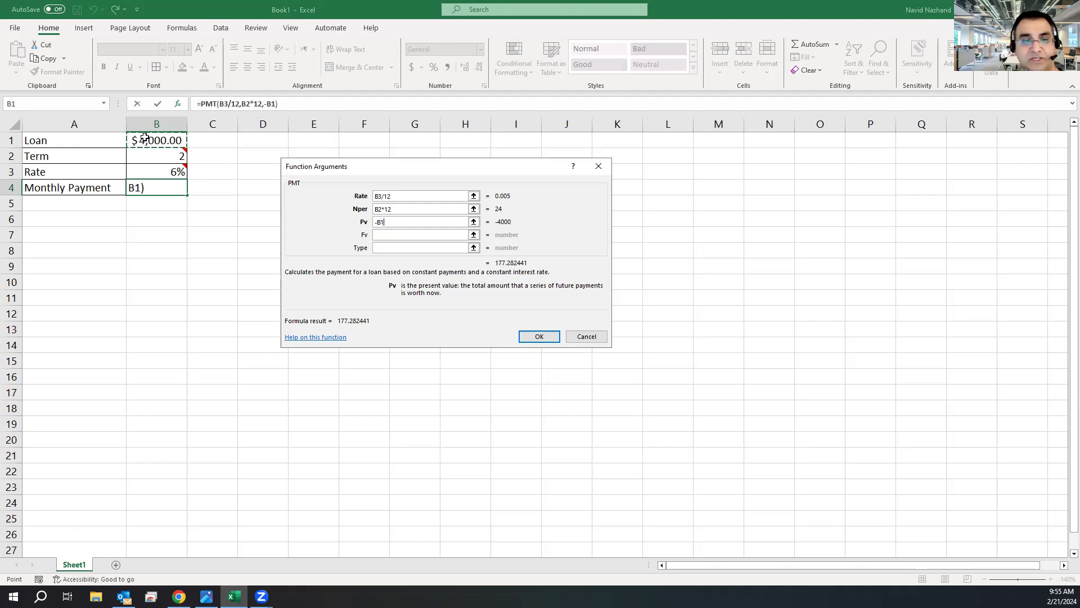
{"action": "left_click", "coordinate": [376, 235]}
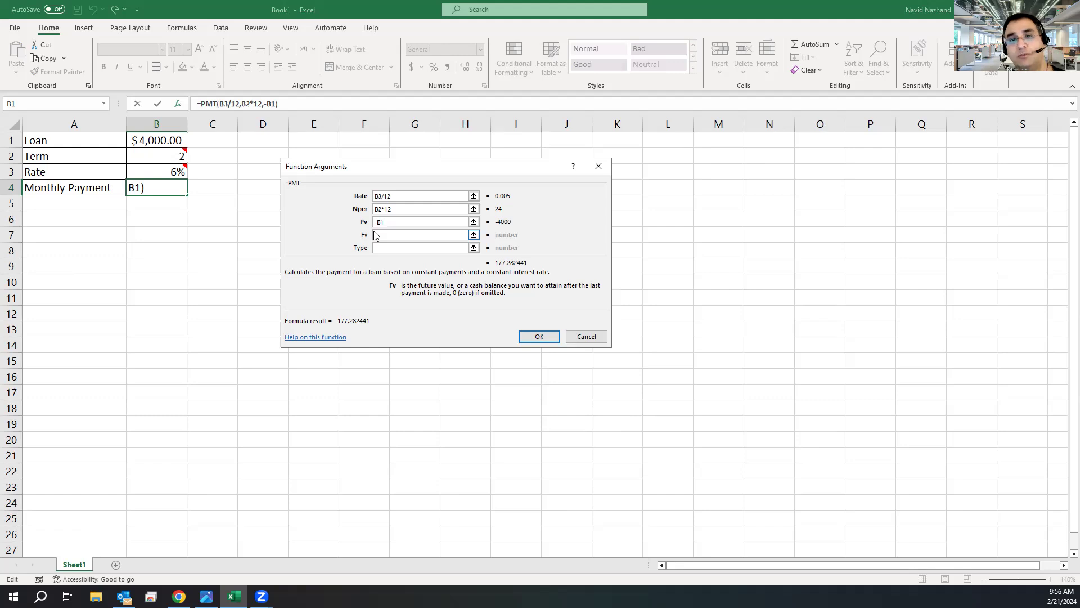
{"action": "type", "text": "0"}
{"action": "left_click", "coordinate": [394, 249]}
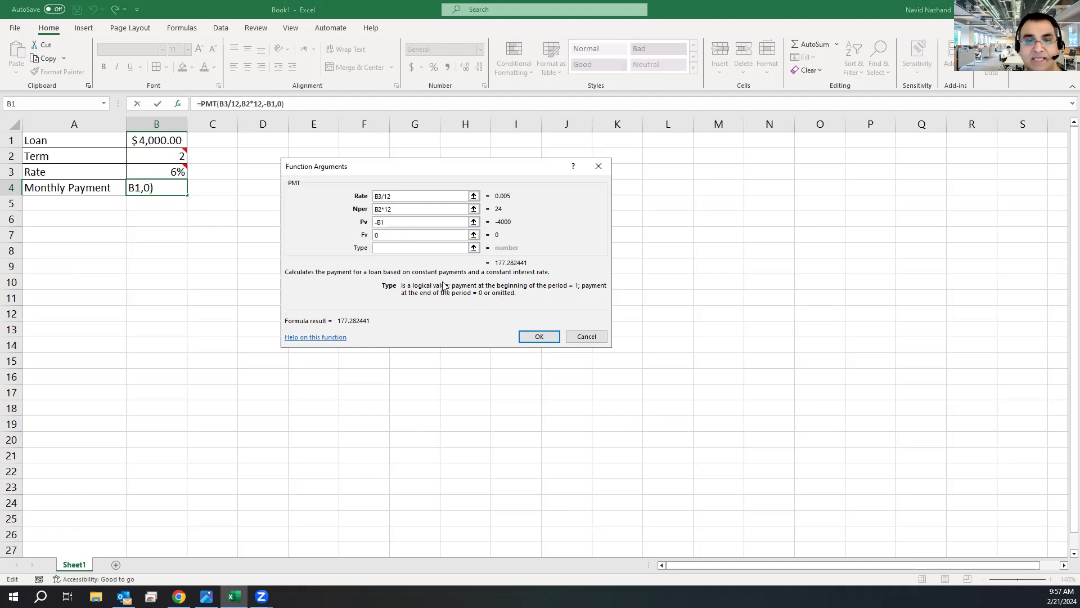
{"action": "left_click", "coordinate": [539, 337]}
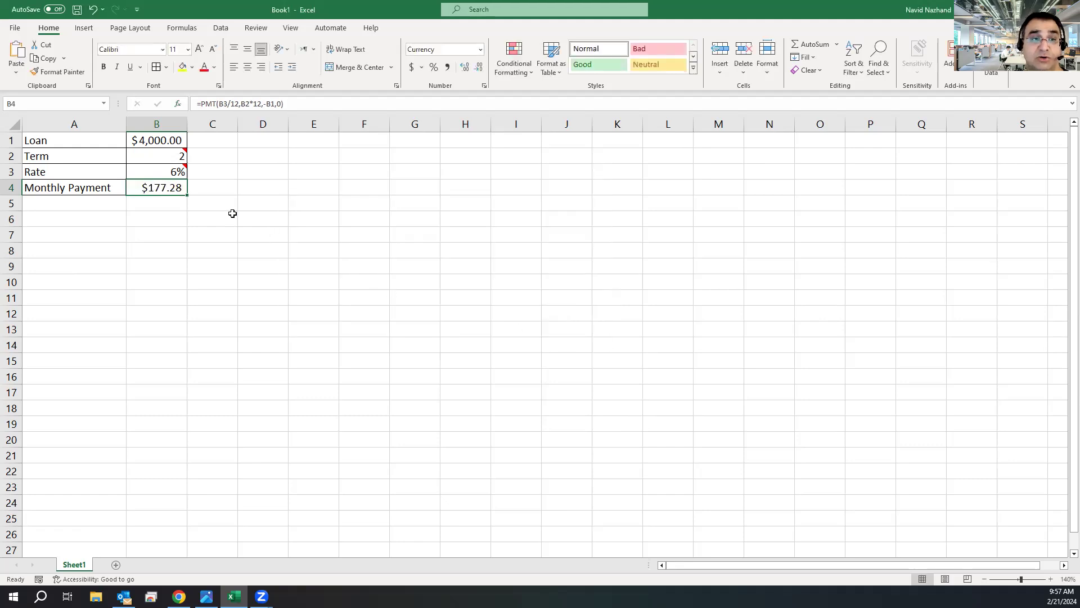
Fill the monthly payment result in cell B4 with yellow
{"action": "left_click_drag", "start_coordinate": [106, 197], "coordinate": [152, 193]}
{"action": "left_click", "coordinate": [156, 194]}
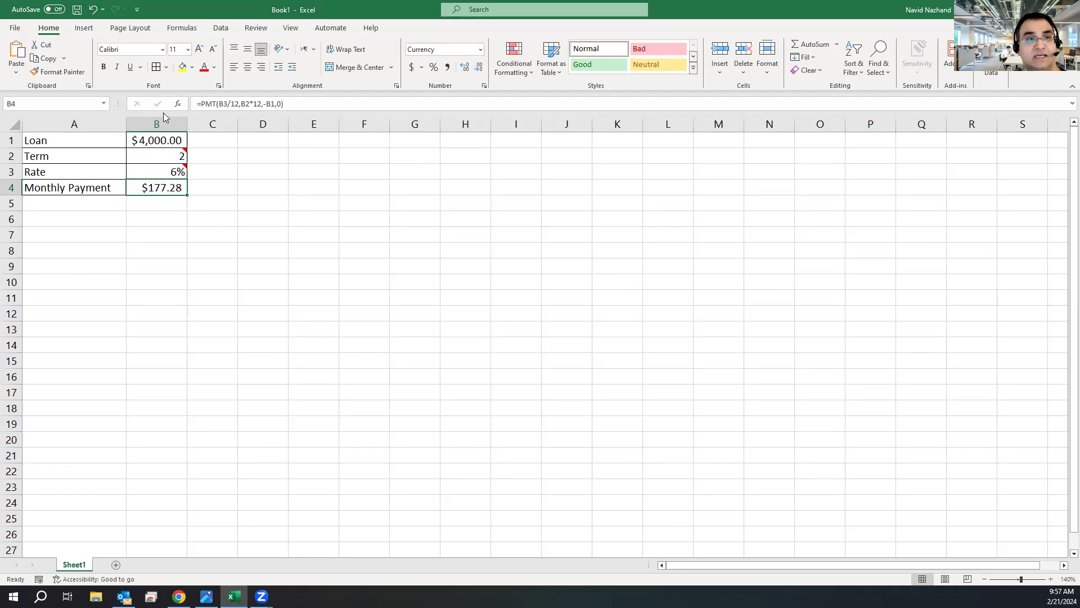
{"action": "left_click", "coordinate": [182, 68]}
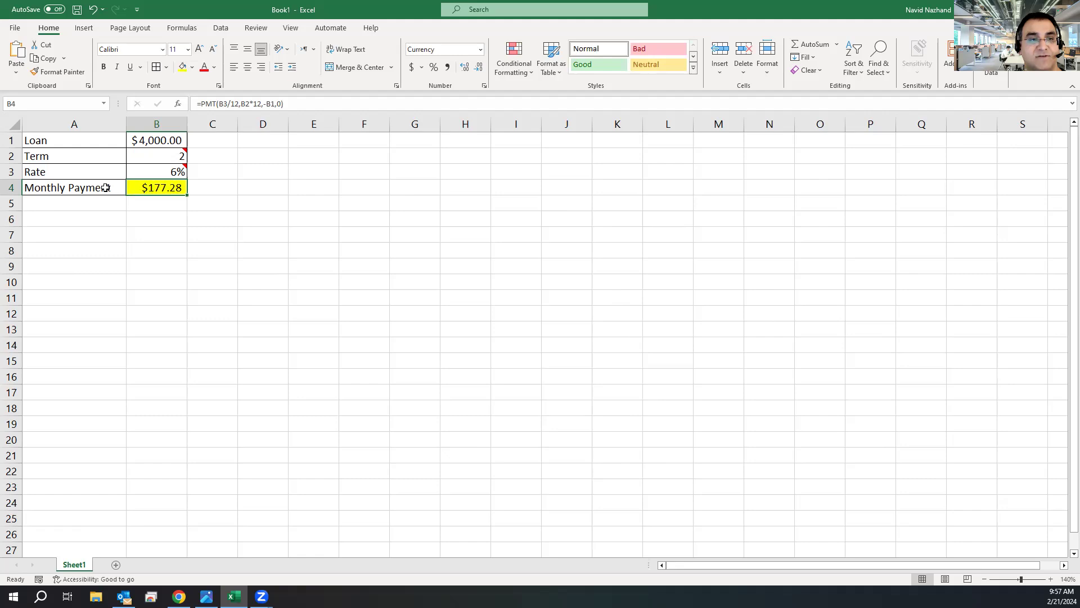
Insert two blank rows above the loan table
{"action": "mouse_move", "coordinate": [171, 171]}
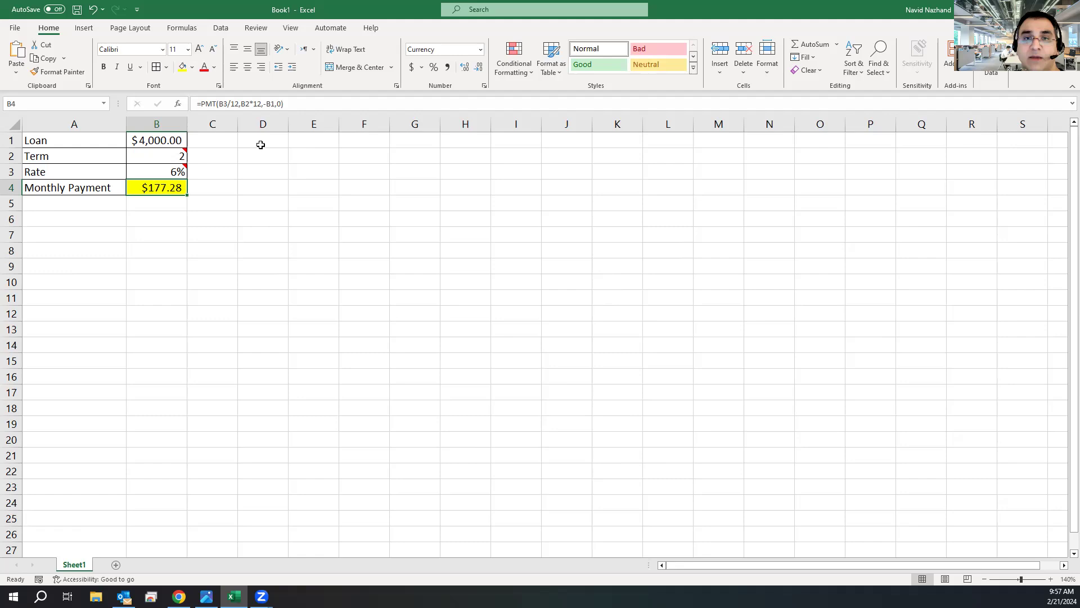
{"action": "left_click", "coordinate": [16, 142]}
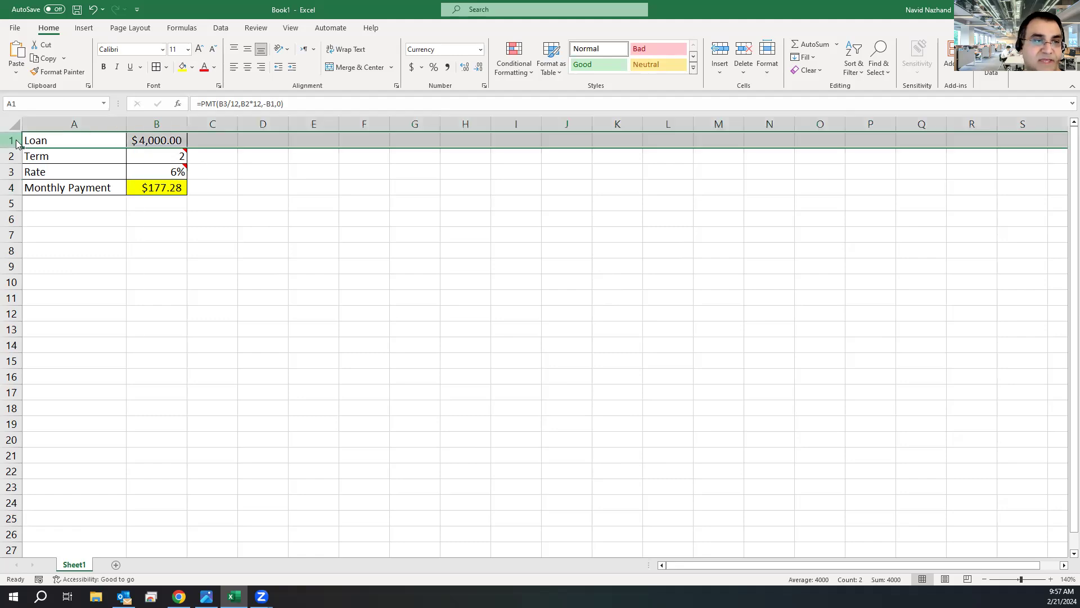
{"action": "right_click", "coordinate": [15, 142]}
{"action": "left_click", "coordinate": [34, 252]}
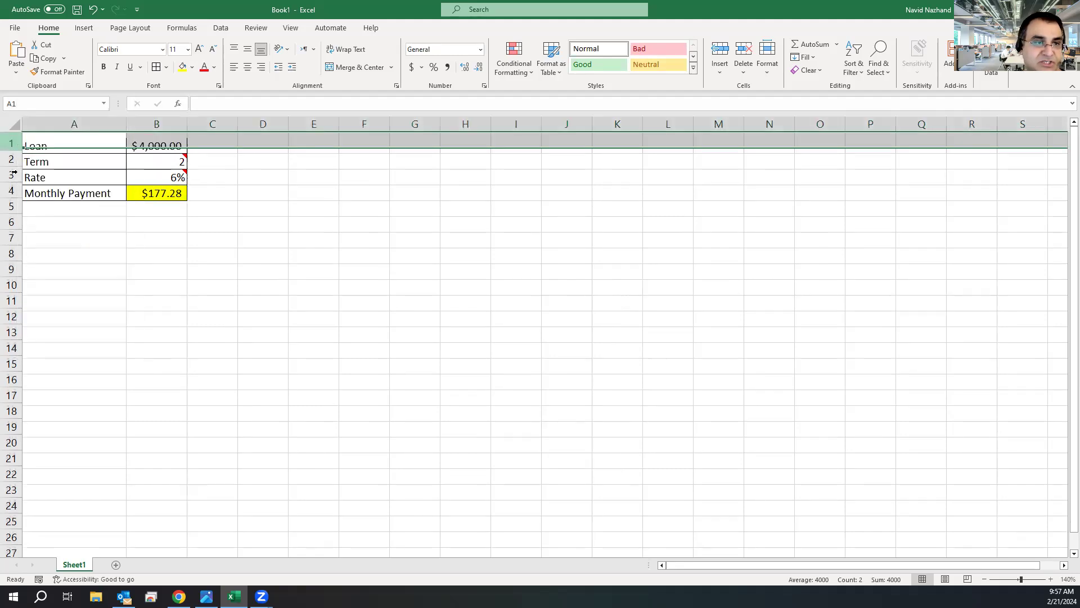
{"action": "right_click", "coordinate": [14, 141]}
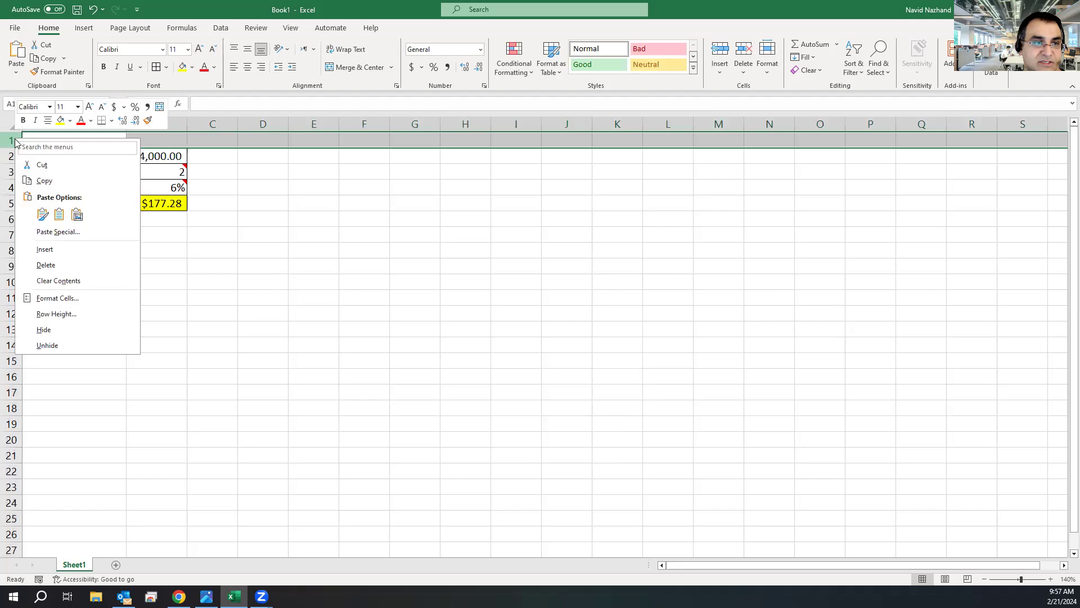
{"action": "left_click", "coordinate": [38, 249]}
Enter the label Original Price in cell A1
{"action": "left_click", "coordinate": [115, 139]}
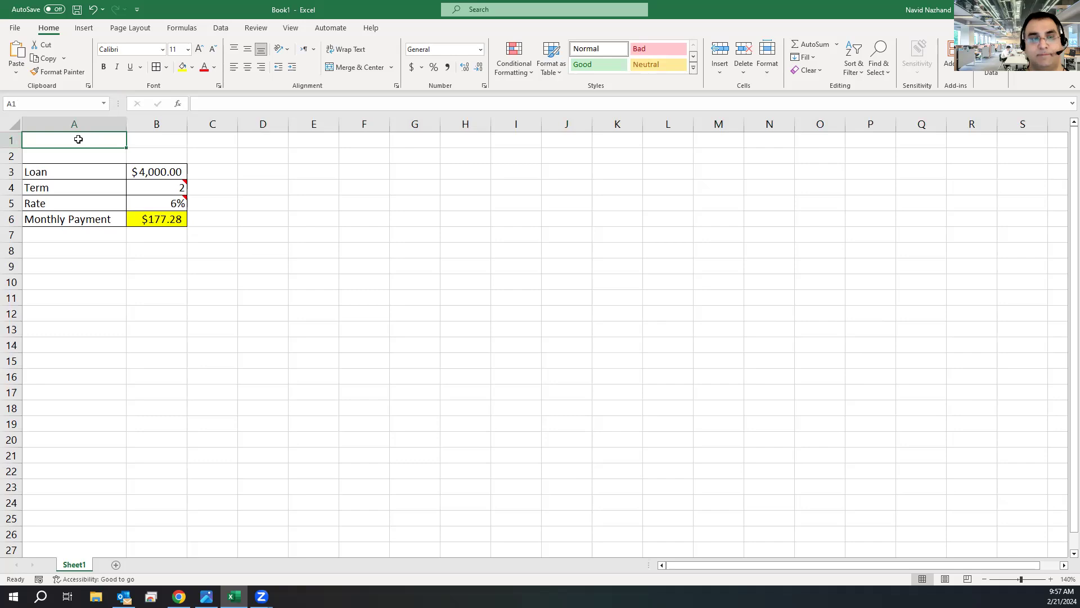
{"action": "type", "text": "Ori"}
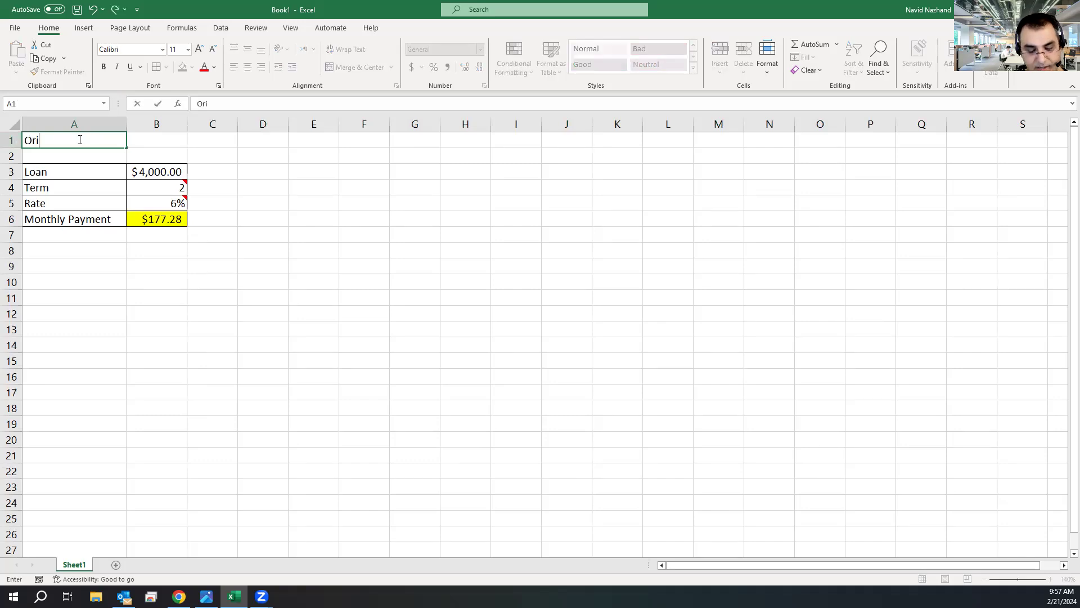
{"action": "type", "text": "ginal Price"}
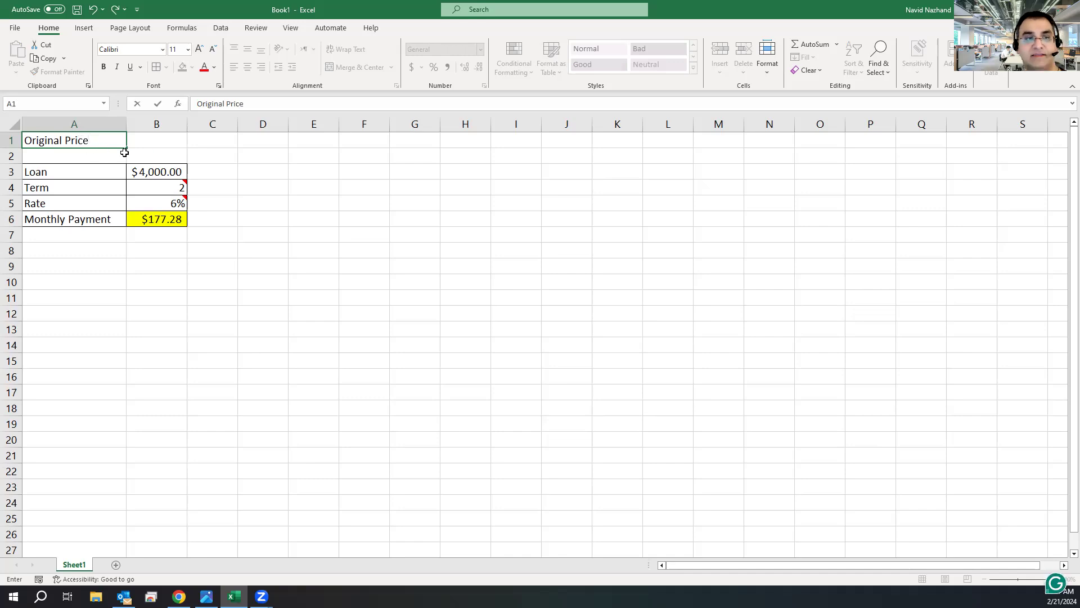
{"action": "left_click", "coordinate": [158, 142]}
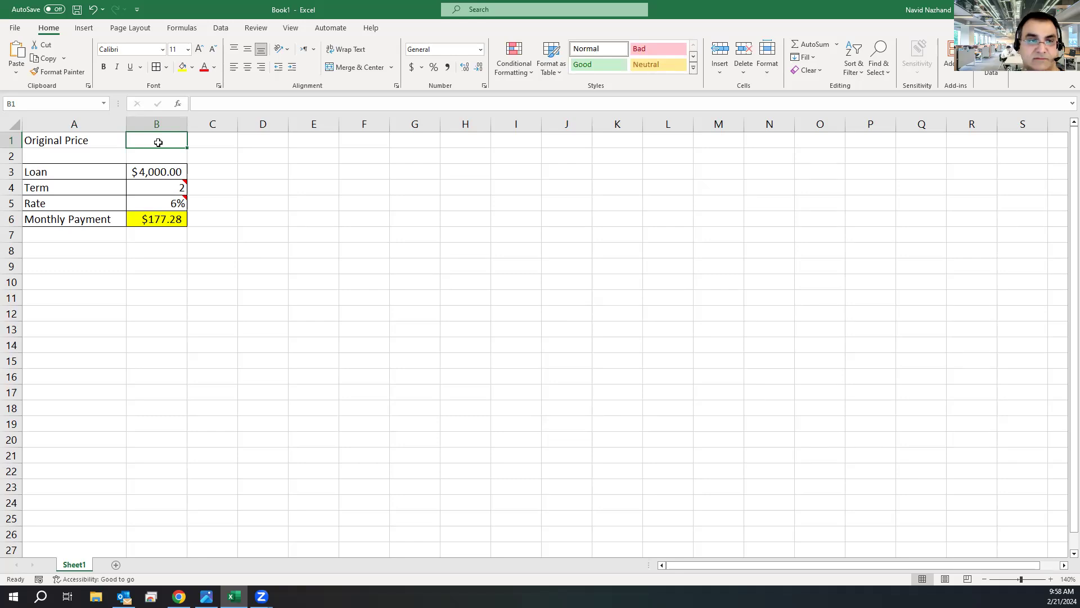
Enter 9000 as the original price in cell B1 and apply the dollar accounting format
{"action": "type", "text": "9000"}
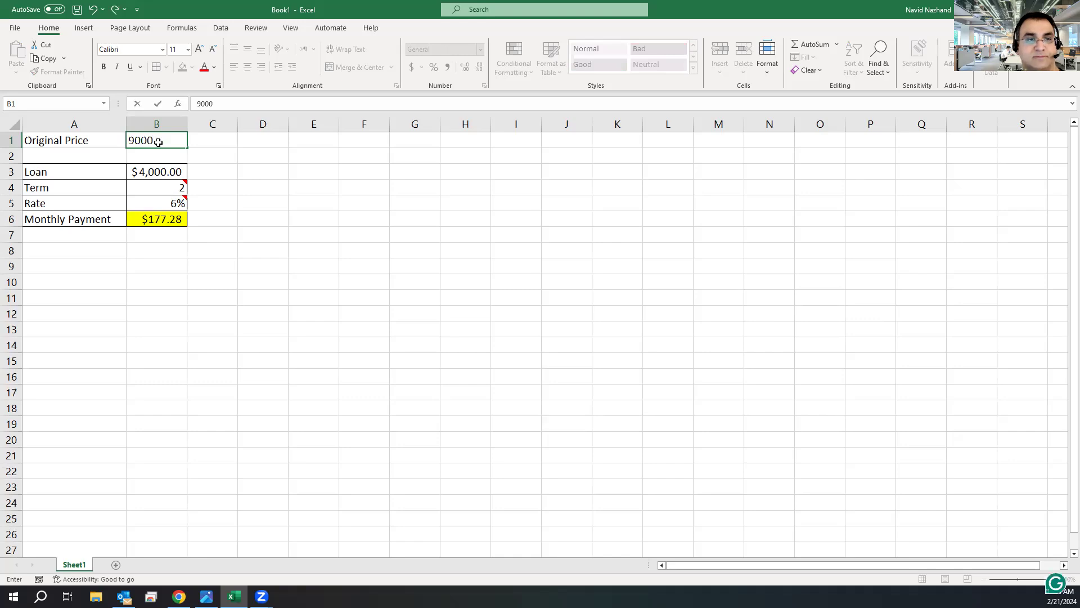
{"action": "left_click", "coordinate": [158, 143]}
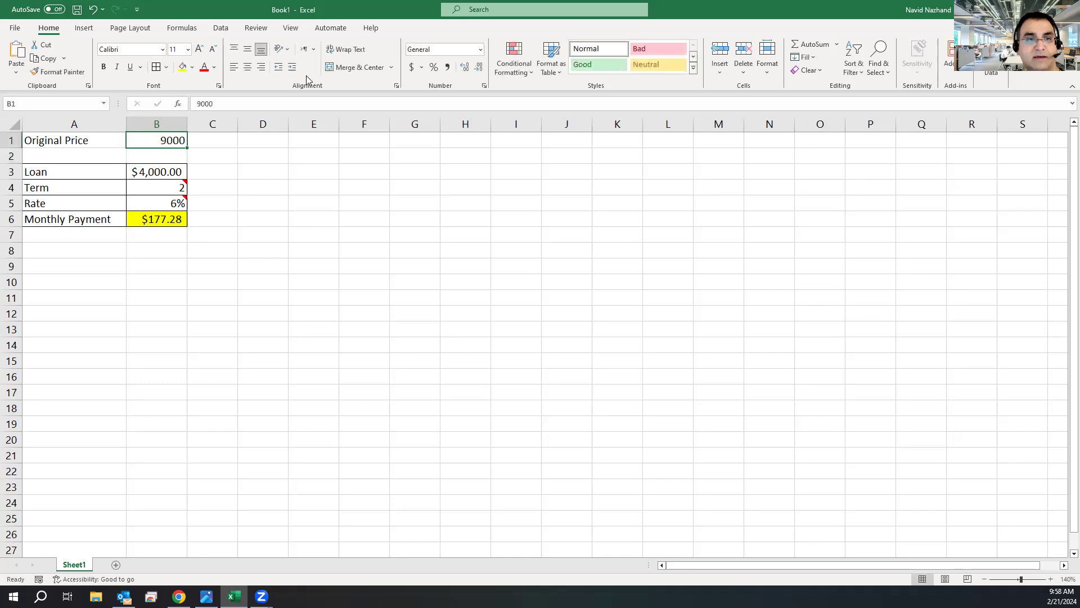
{"action": "left_click", "coordinate": [412, 68]}
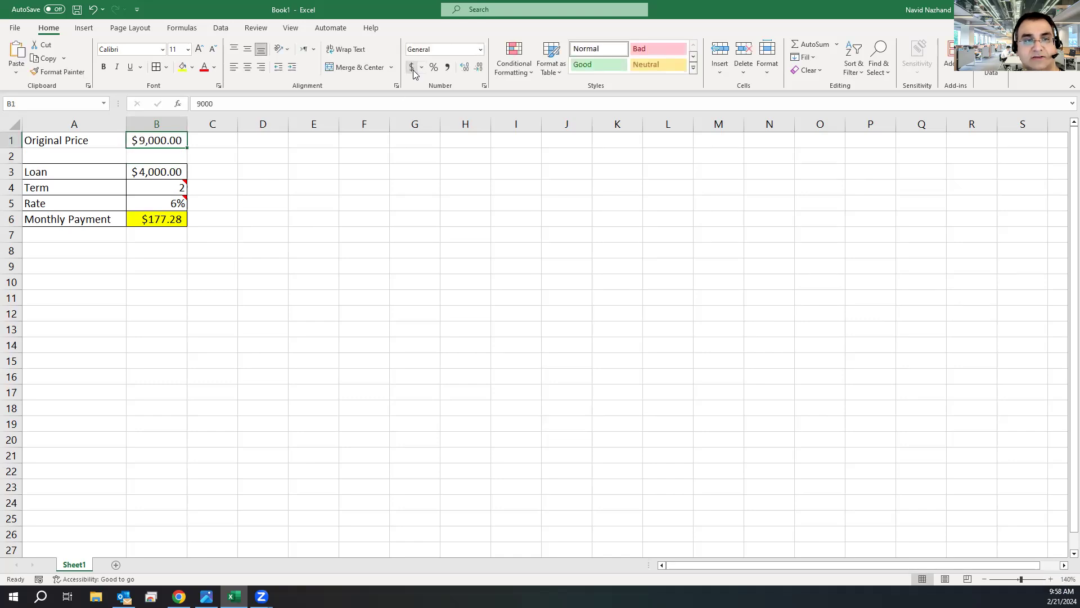
Enter the label Down Payment in cell A2
{"action": "left_click", "coordinate": [58, 157]}
{"action": "type", "text": "Dow"}
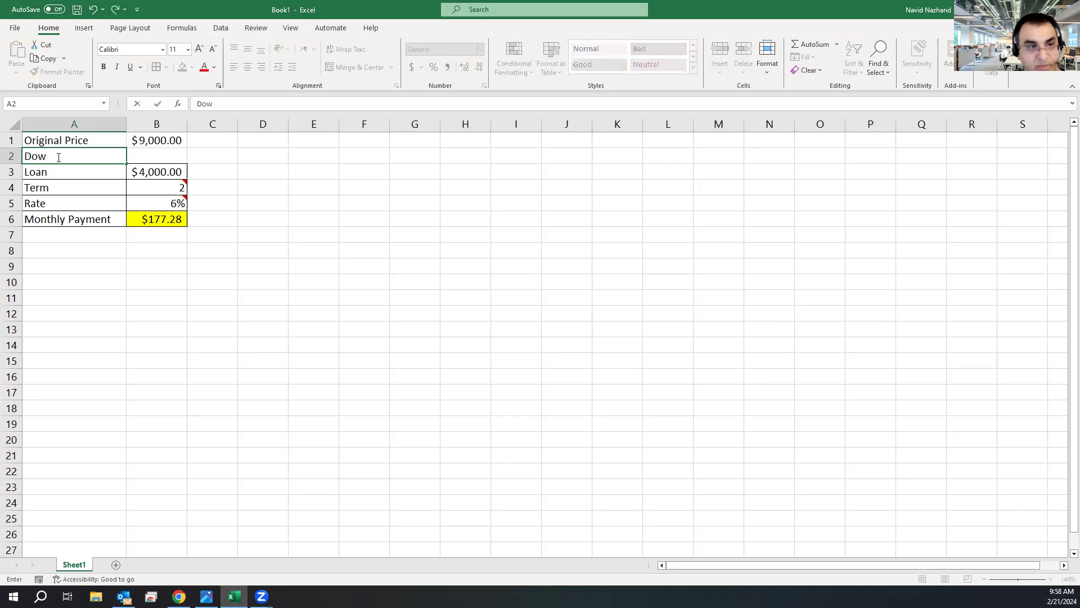
{"action": "type", "text": "n Pa"}
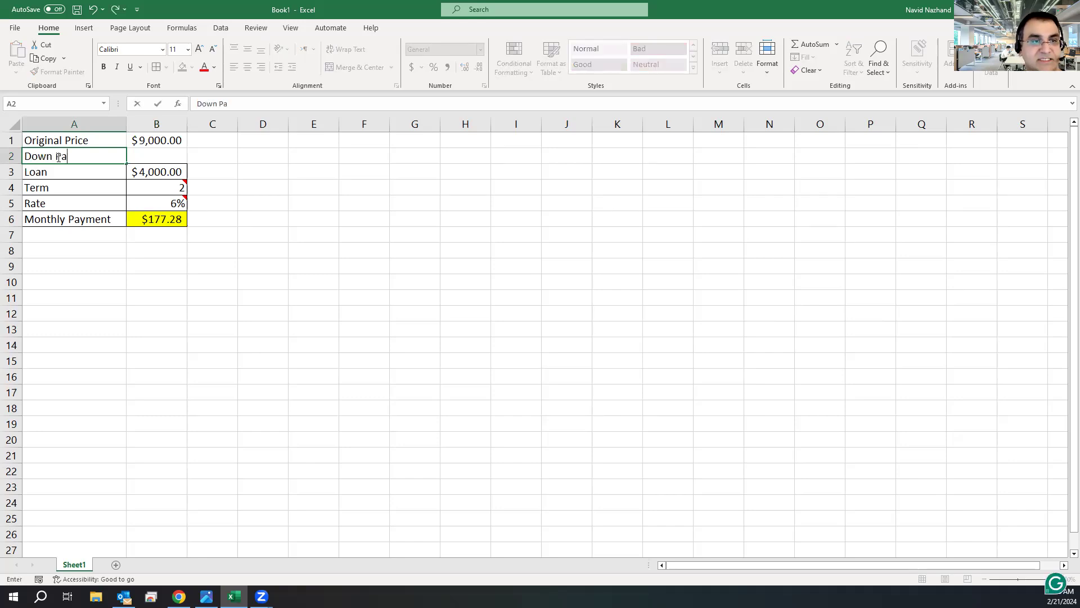
{"action": "type", "text": "yment"}
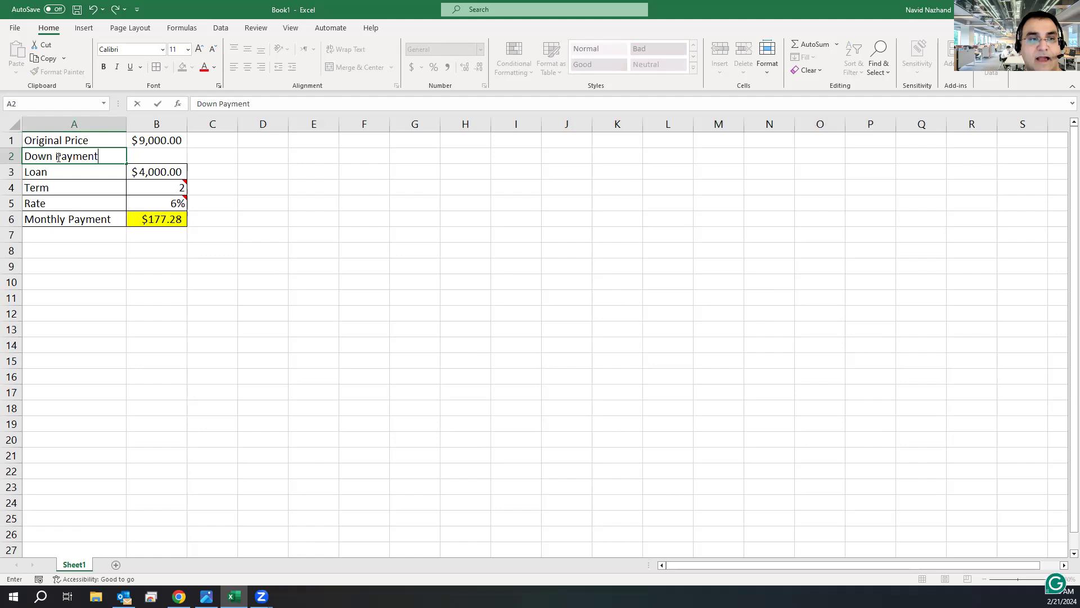
{"action": "key", "text": "Return"}
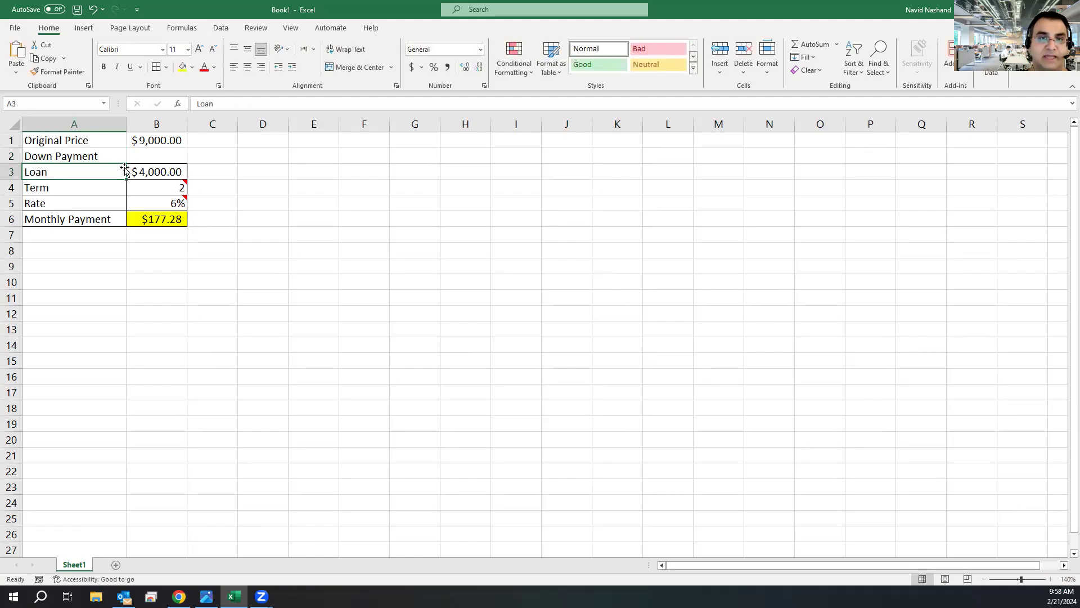
Enter 2000 as the down payment in cell B2 and apply the dollar accounting format
{"action": "left_click", "coordinate": [154, 156]}
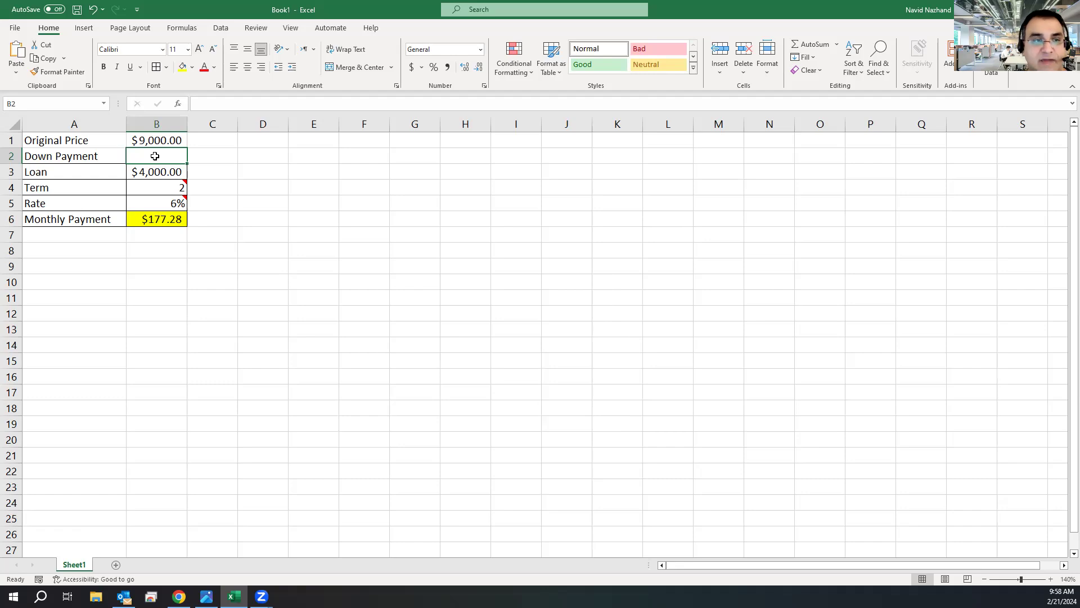
{"action": "type", "text": "2000"}
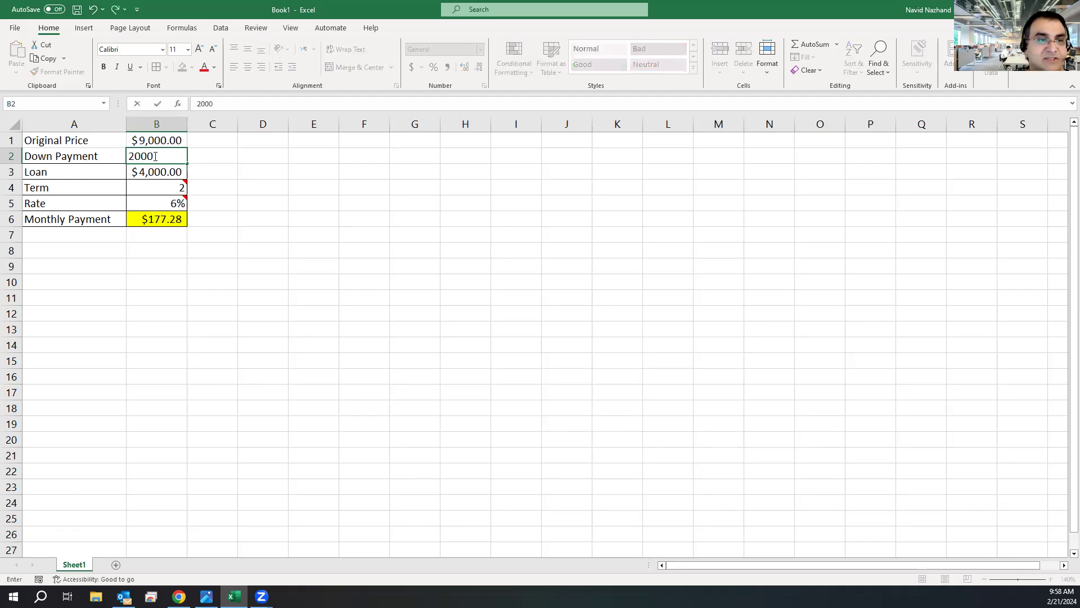
{"action": "key", "text": "Return"}
{"action": "left_click", "coordinate": [154, 156]}
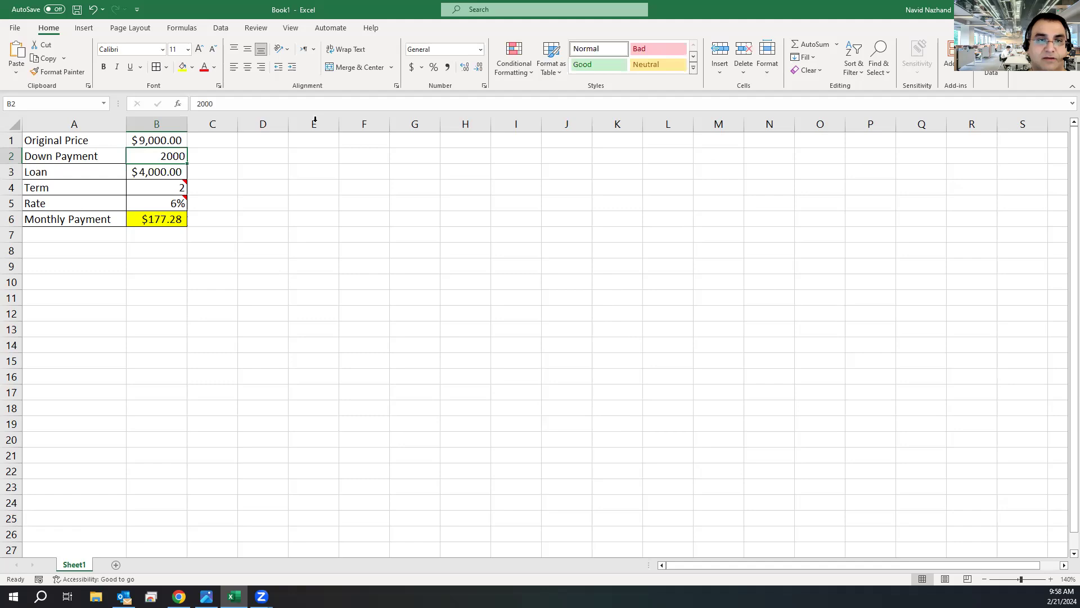
{"action": "left_click", "coordinate": [412, 67]}
Replace the loan amount in cell B3 with the formula =B1-B2, subtracting the down payment from the original price
{"action": "left_click", "coordinate": [163, 172]}
{"action": "type", "text": "="}
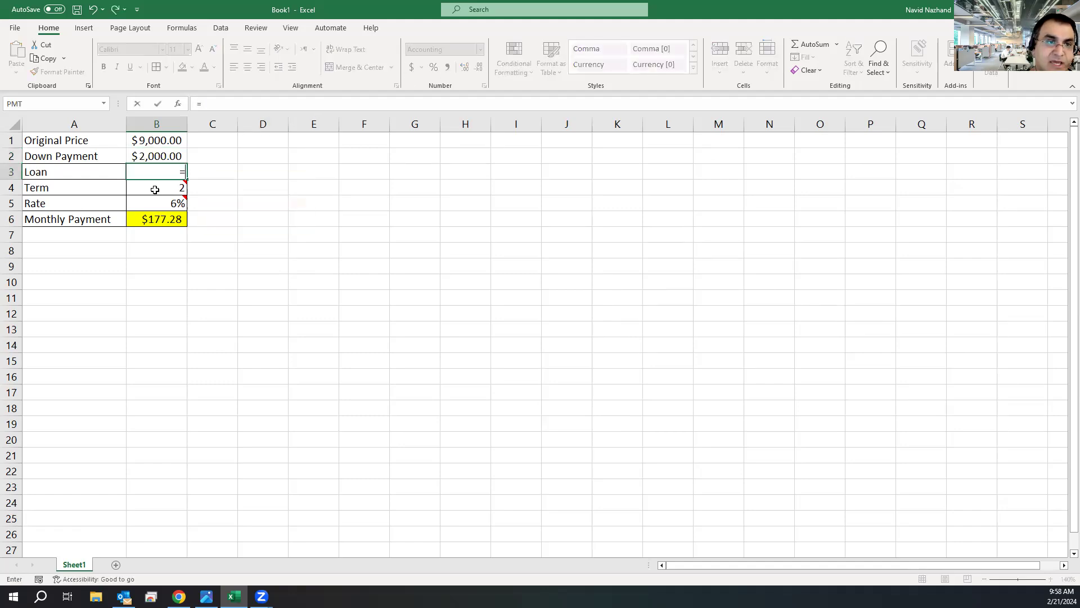
{"action": "left_click", "coordinate": [144, 140]}
{"action": "type", "text": "-"}
{"action": "left_click", "coordinate": [145, 157]}
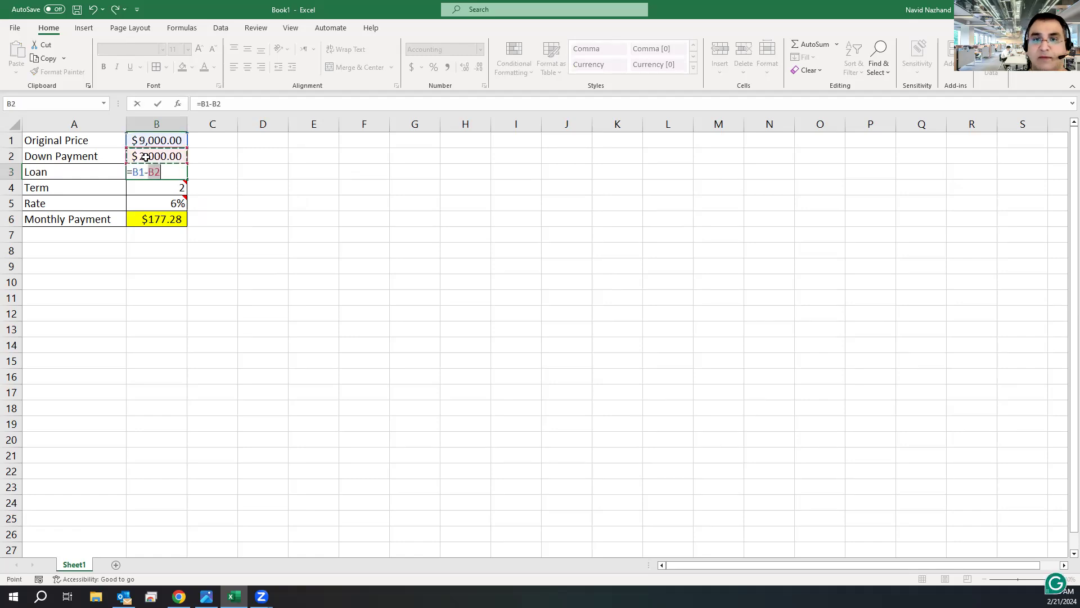
{"action": "key", "text": "Return"}
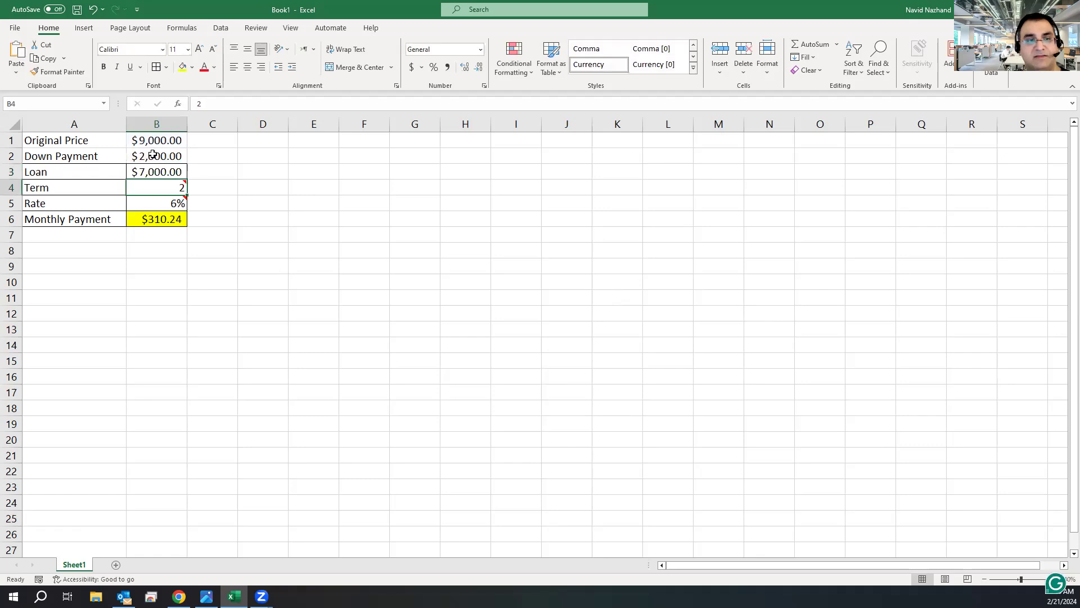
{"action": "left_click", "coordinate": [142, 172]}
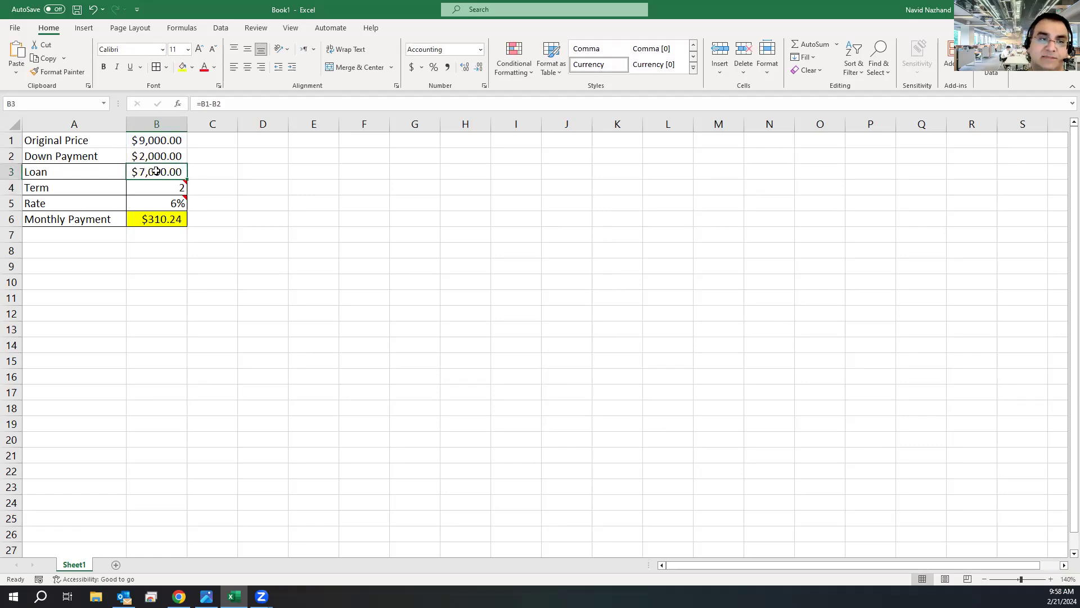
Apply borders to all cells in the range A1:B3, then check the monthly payment formula in B6
{"action": "left_click_drag", "start_coordinate": [62, 140], "coordinate": [157, 171]}
{"action": "left_click", "coordinate": [158, 67]}
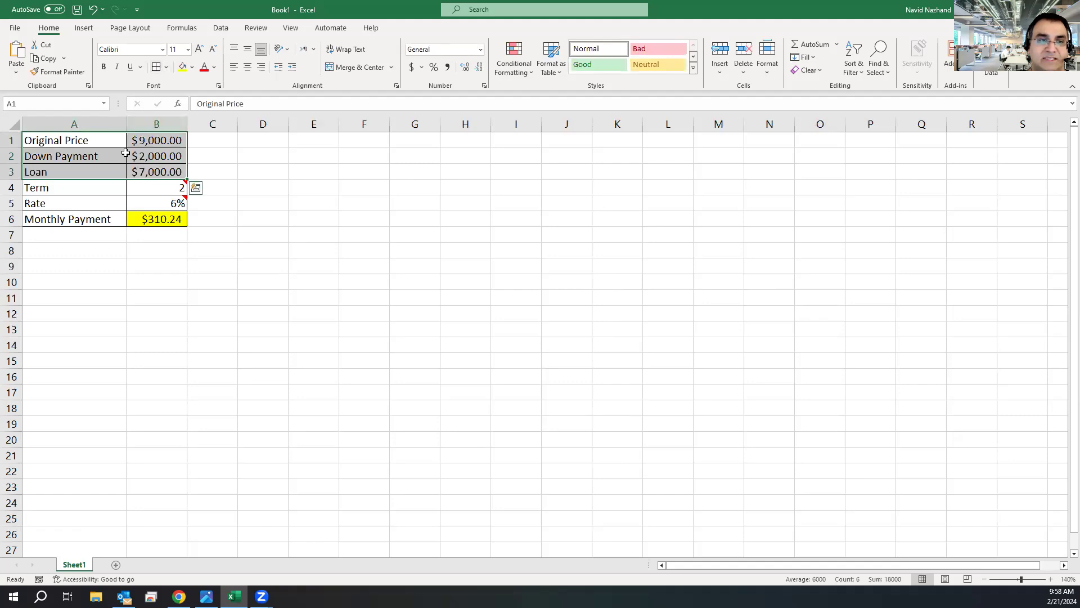
{"action": "left_click", "coordinate": [141, 169]}
{"action": "left_click", "coordinate": [144, 219]}
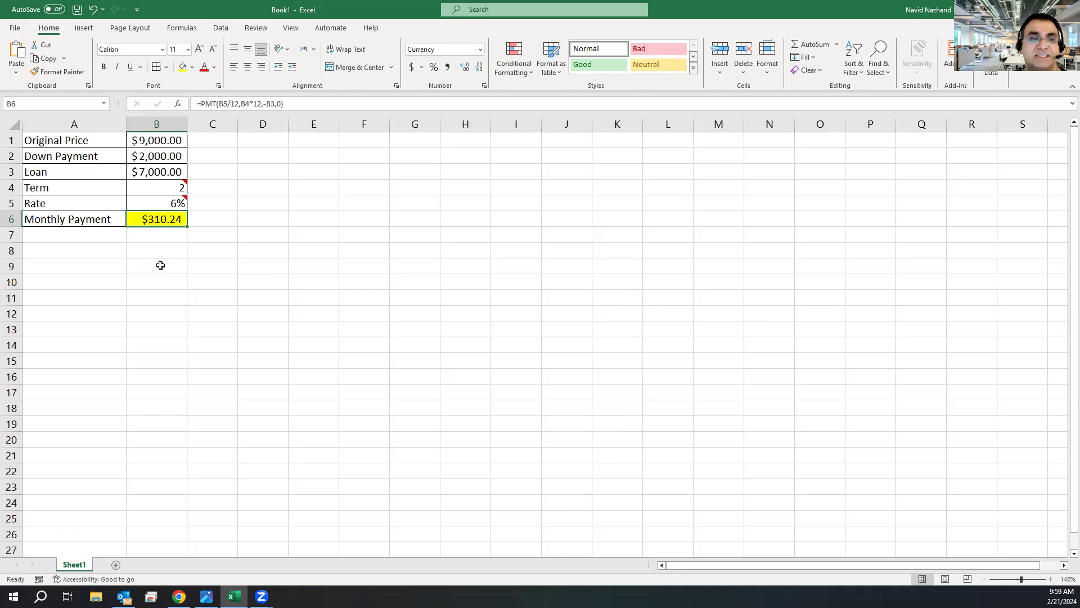
{"action": "left_click", "coordinate": [94, 251]}
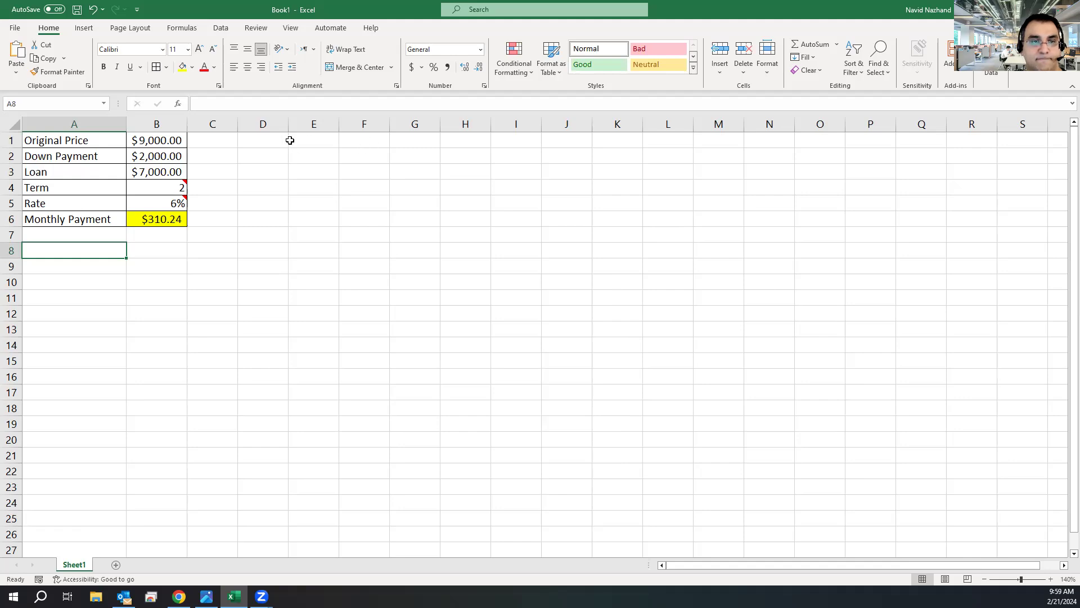
{"action": "left_click", "coordinate": [309, 145]}
{"action": "type", "text": "Total"}
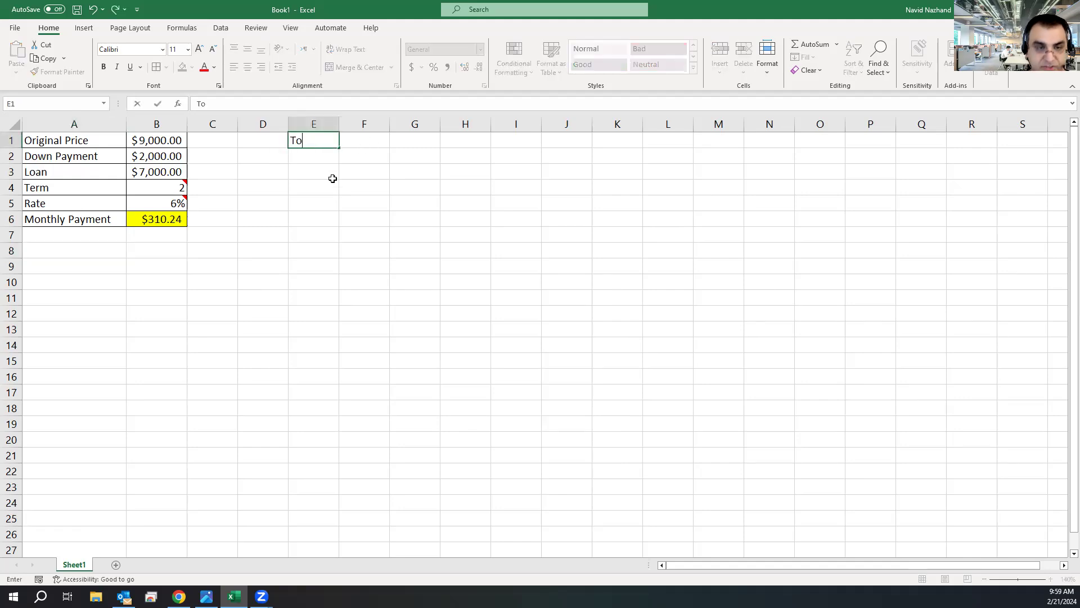
{"action": "key", "text": "BackSpace"}
{"action": "key", "text": "BackSpace"}
{"action": "key", "text": "BackSpace"}
{"action": "key", "text": "BackSpace"}
{"action": "key", "text": "BackSpace"}
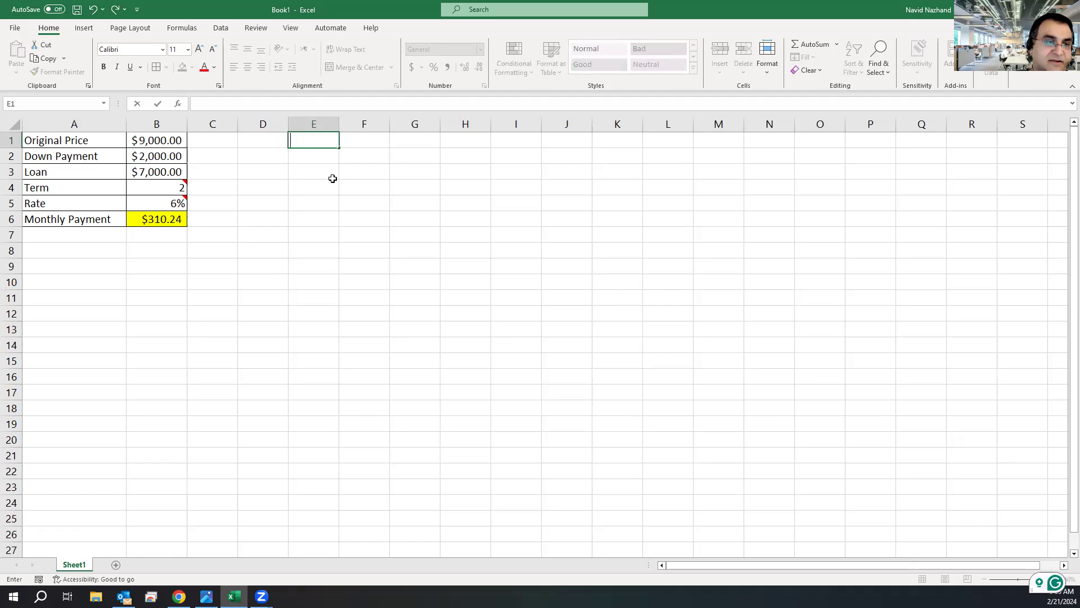
Enter the label Total Interest in cell A7, directly below Monthly Payment
{"action": "left_click", "coordinate": [75, 249]}
{"action": "double_click", "coordinate": [84, 236]}
{"action": "type", "text": "Total Int"}
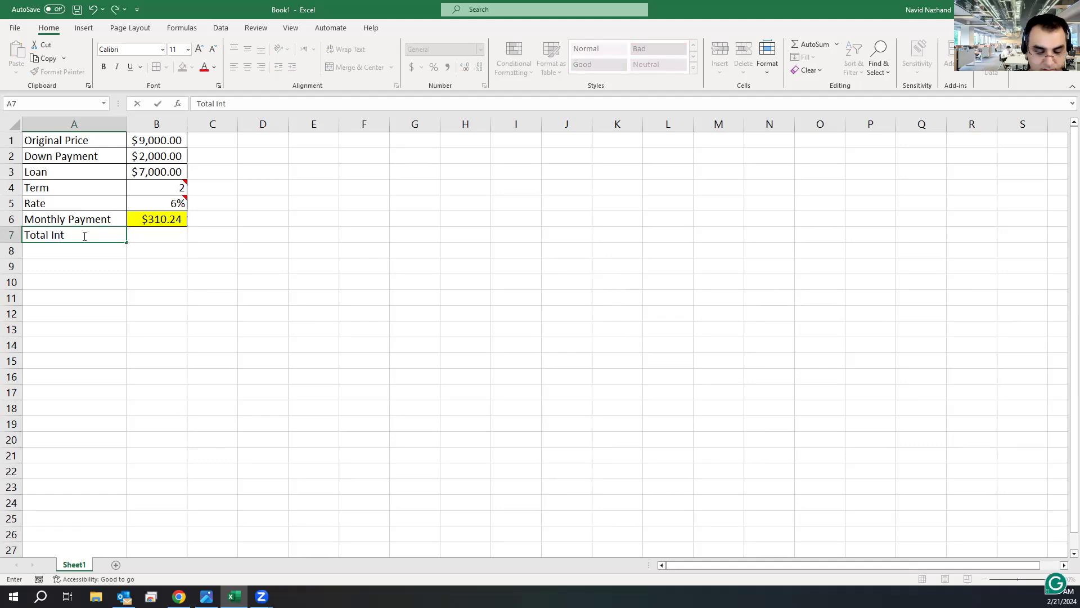
{"action": "type", "text": "erest"}
{"action": "key", "text": "Return"}
{"action": "key", "text": "Up"}
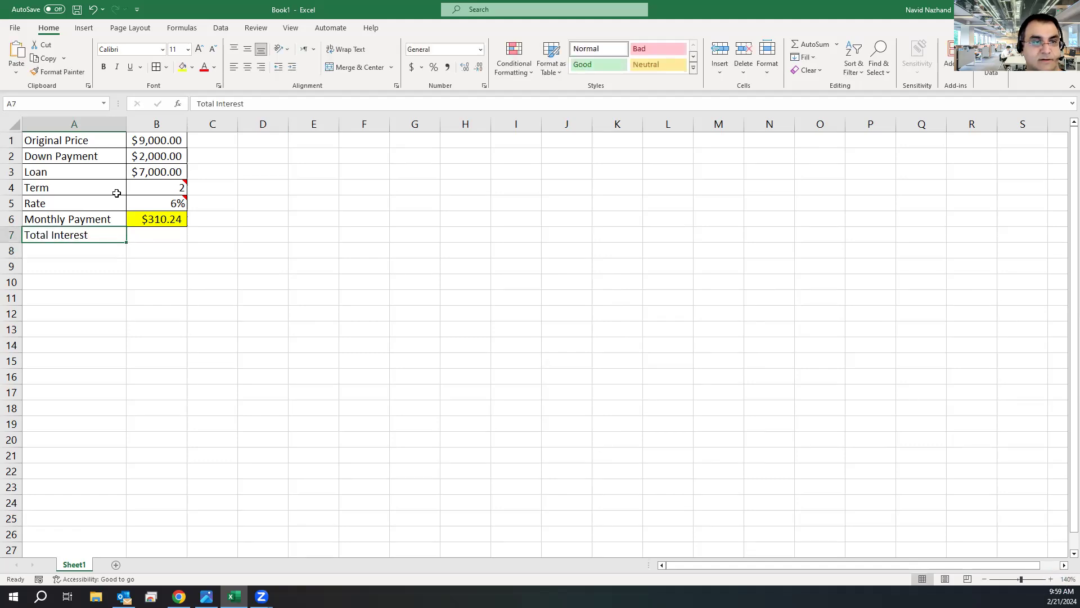
{"action": "left_click_drag", "start_coordinate": [246, 103], "coordinate": [109, 94]}
{"action": "key", "text": "ctrl+c"}
{"action": "key", "text": "alt+Tab"}
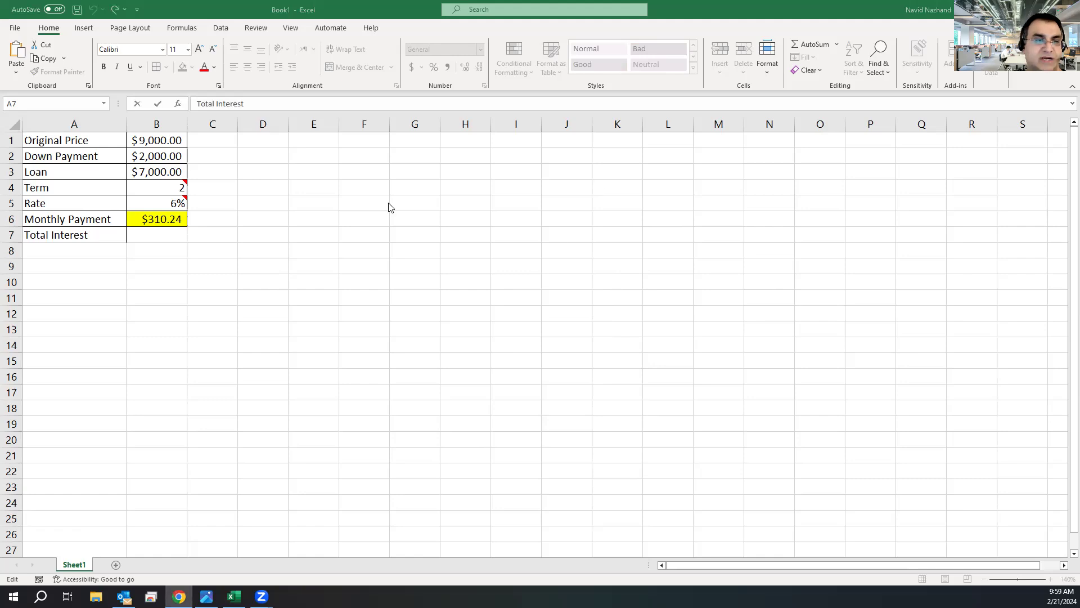
Enter the formula =B6*B4*12 in cell B7 to multiply the monthly payment by the number of months in the term
{"action": "left_click", "coordinate": [149, 238]}
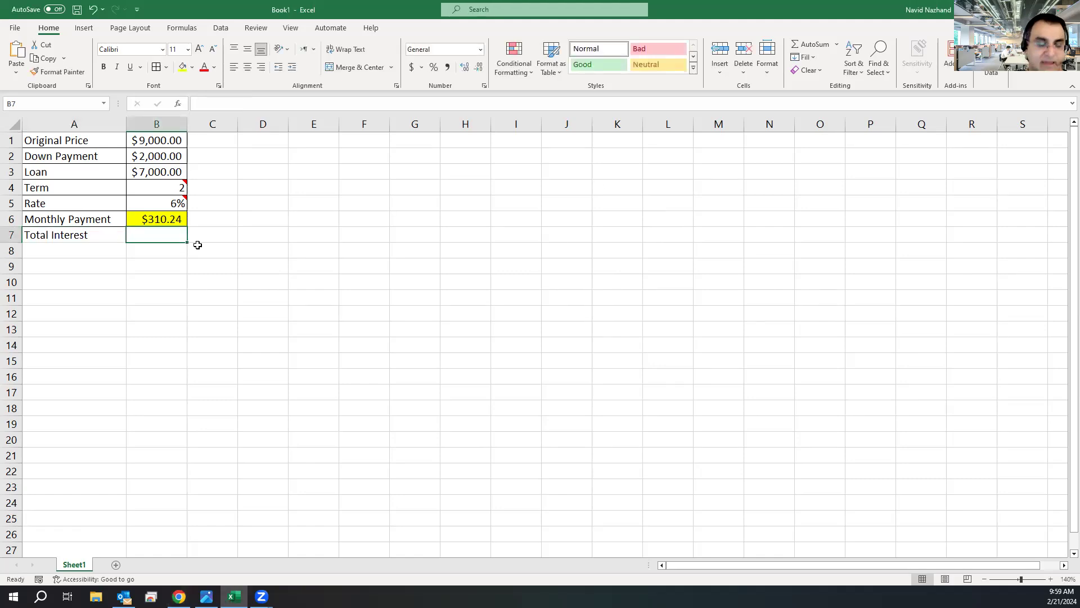
{"action": "type", "text": "="}
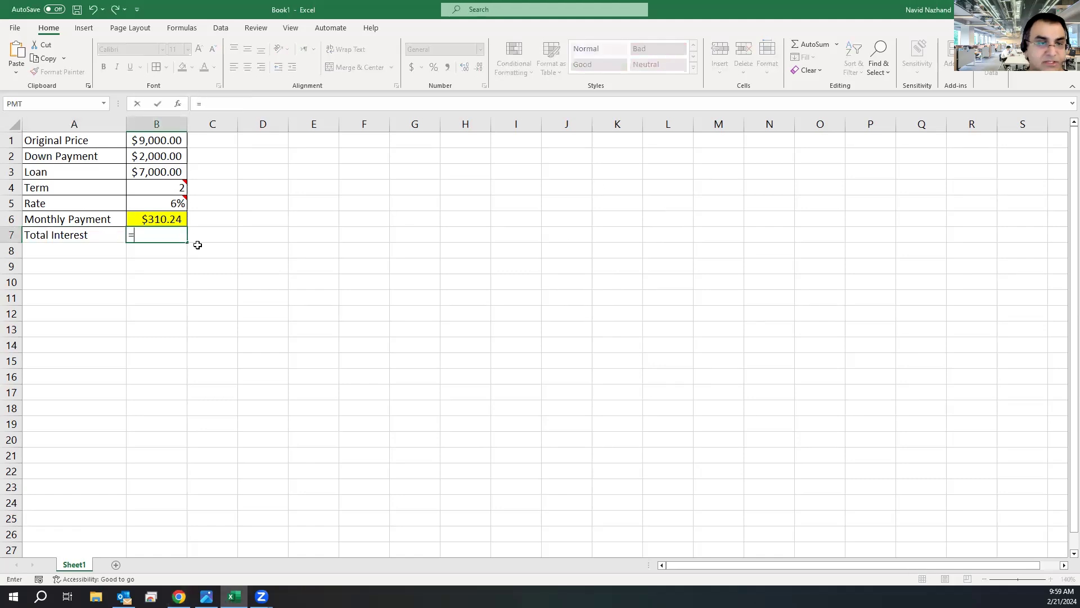
{"action": "left_click", "coordinate": [170, 216]}
{"action": "type", "text": "*"}
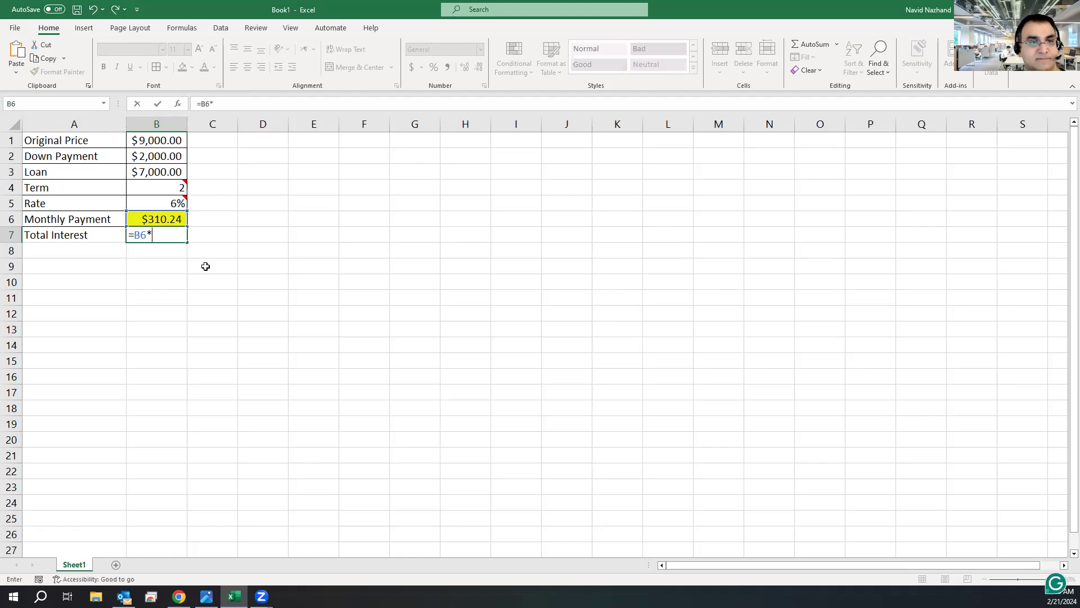
{"action": "left_click", "coordinate": [154, 187]}
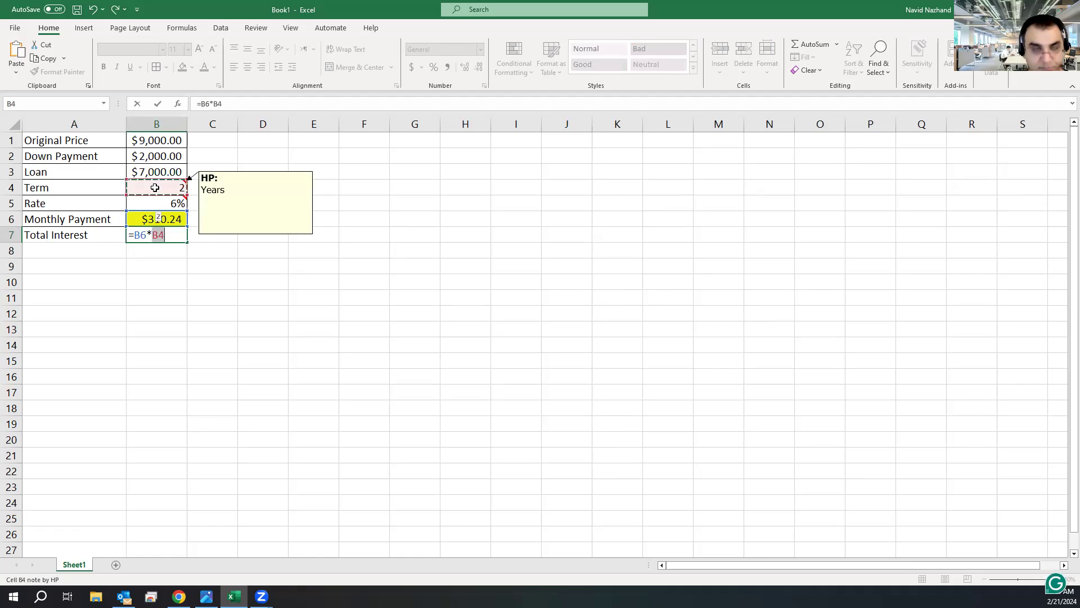
{"action": "type", "text": "*"}
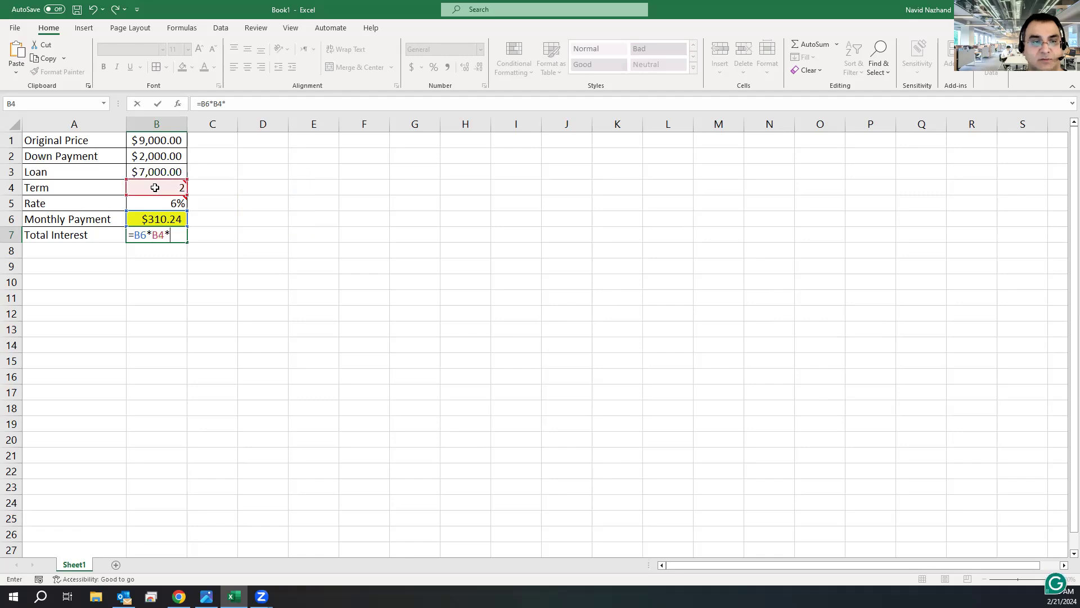
{"action": "type", "text": "12"}
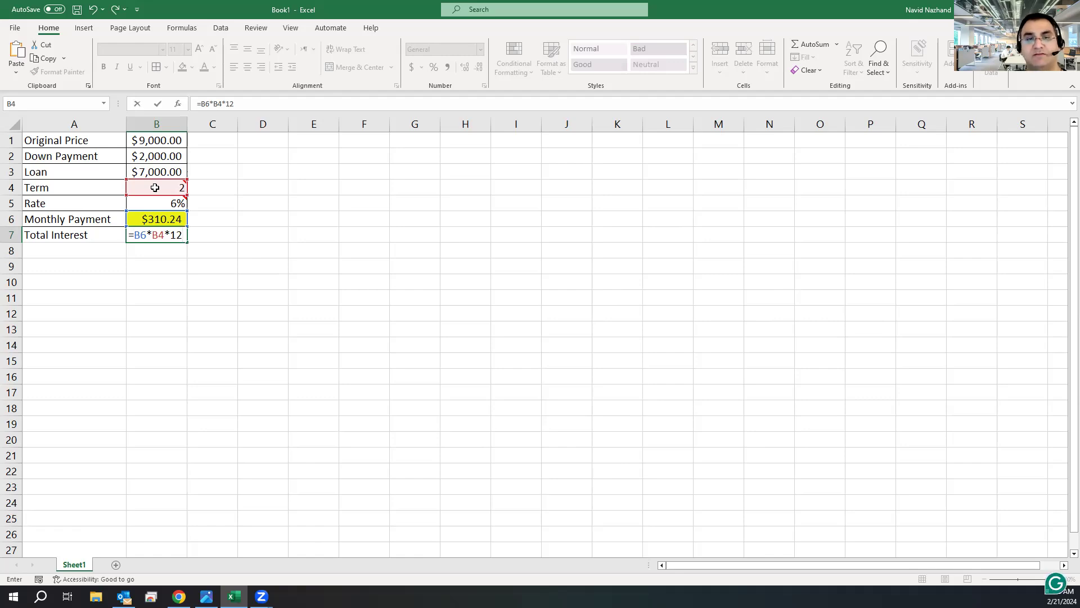
{"action": "key", "text": "ctrl+Return"}
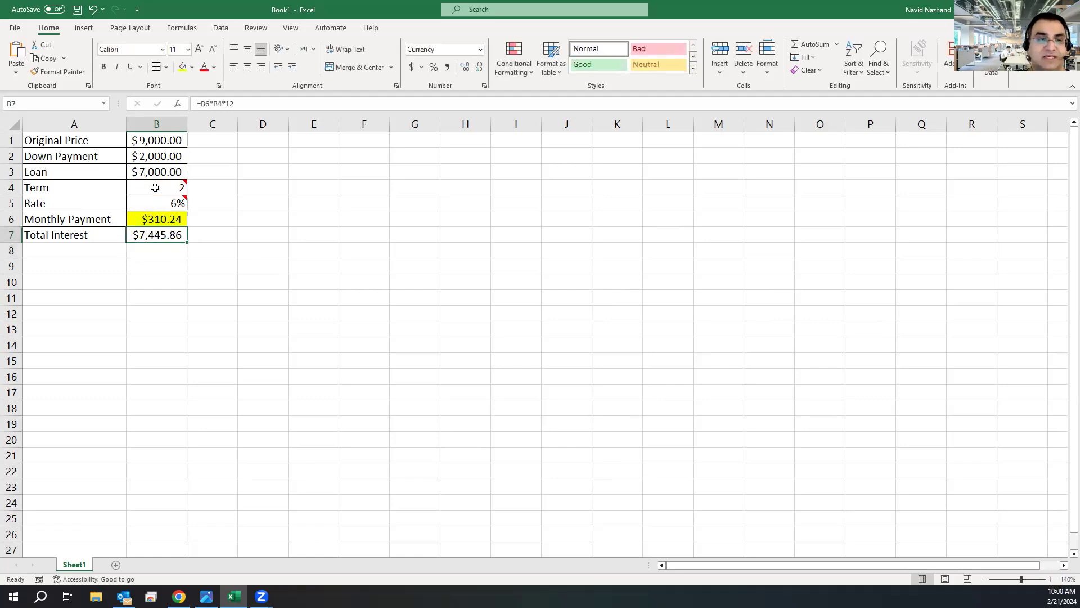
Change the label in cell A7 to Total Payment
{"action": "left_click", "coordinate": [87, 235]}
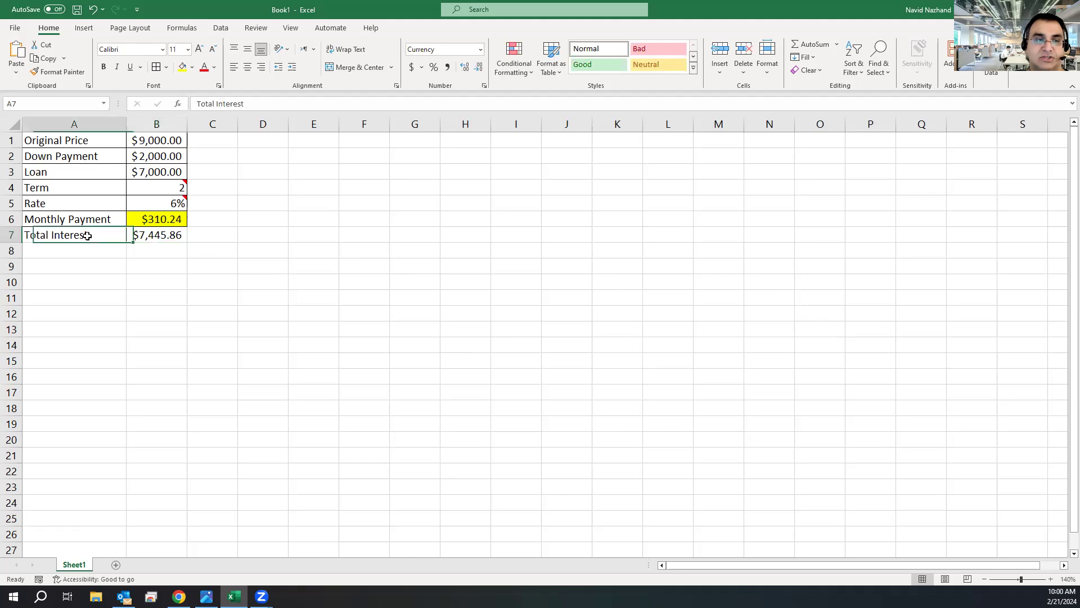
{"action": "double_click", "coordinate": [97, 235]}
{"action": "left_click_drag", "start_coordinate": [96, 235], "coordinate": [51, 234]}
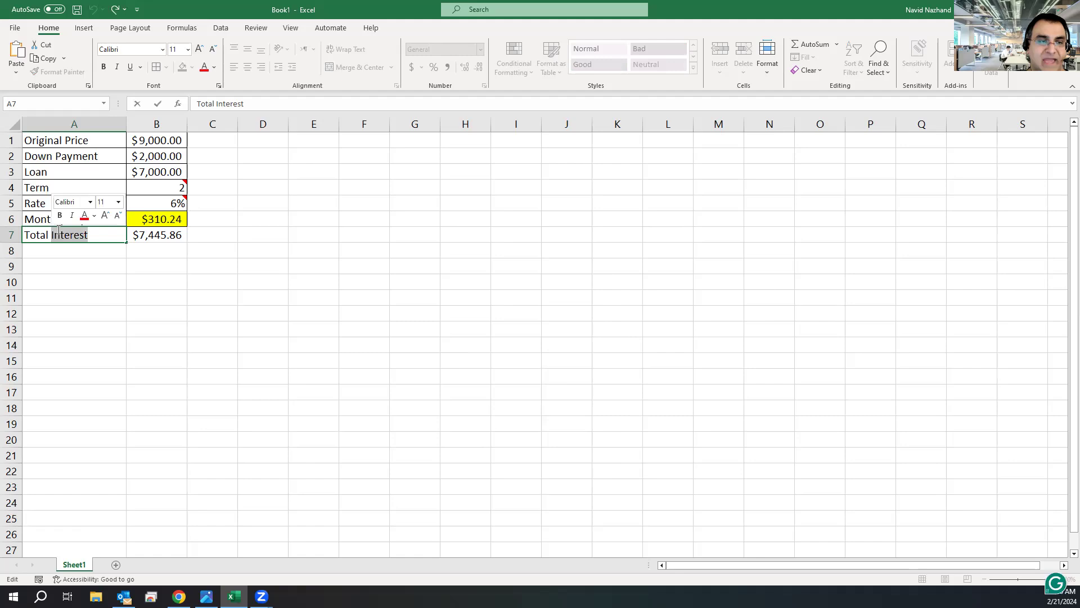
{"action": "type", "text": "Pa"}
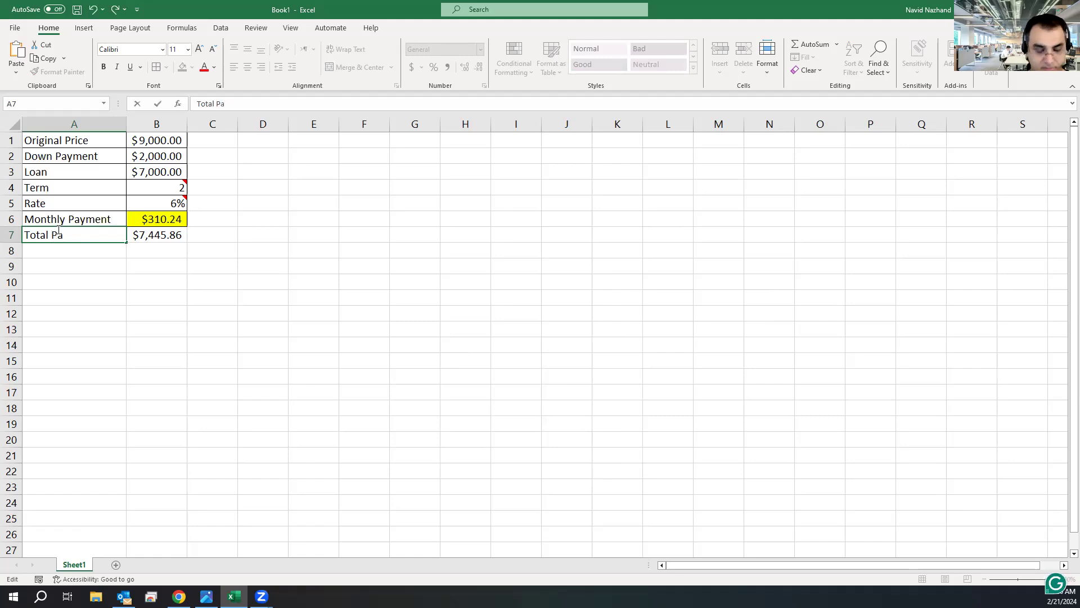
{"action": "type", "text": "yment"}
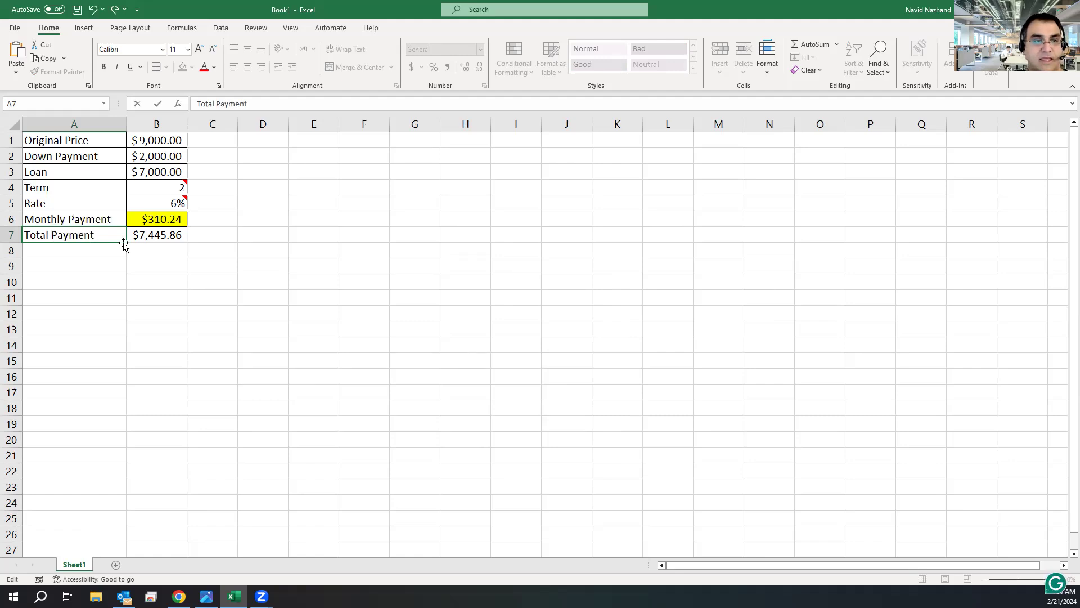
{"action": "left_click", "coordinate": [129, 238]}
{"action": "left_click_drag", "start_coordinate": [118, 236], "coordinate": [149, 235]}
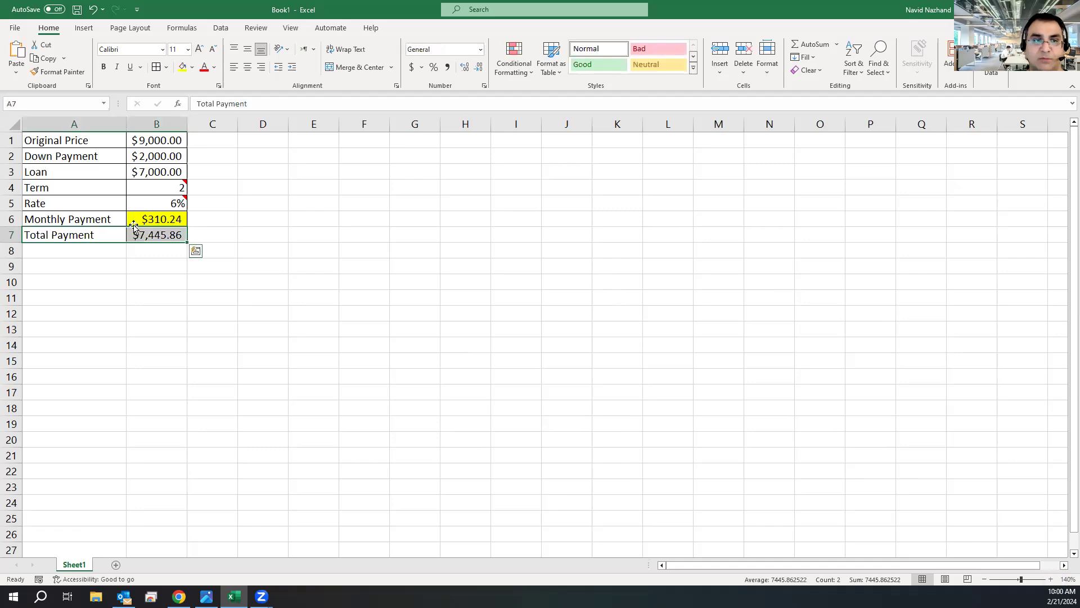
Add an Interest row in A8 with the formula =B7-B3 in B8 to subtract the loan from the total payment
{"action": "left_click", "coordinate": [89, 248]}
{"action": "type", "text": "Interest"}
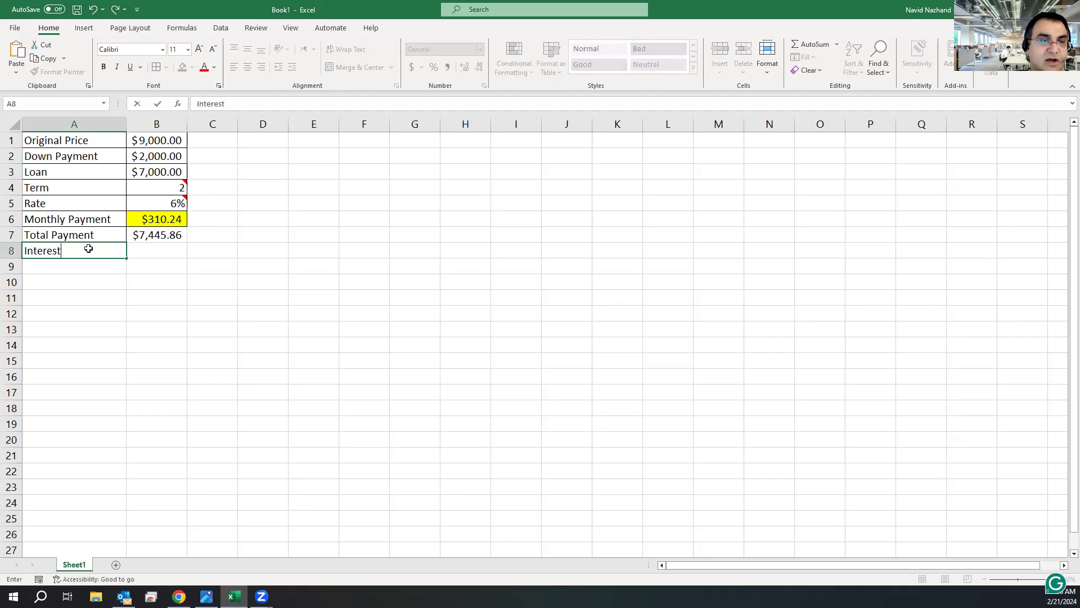
{"action": "key", "text": "Tab"}
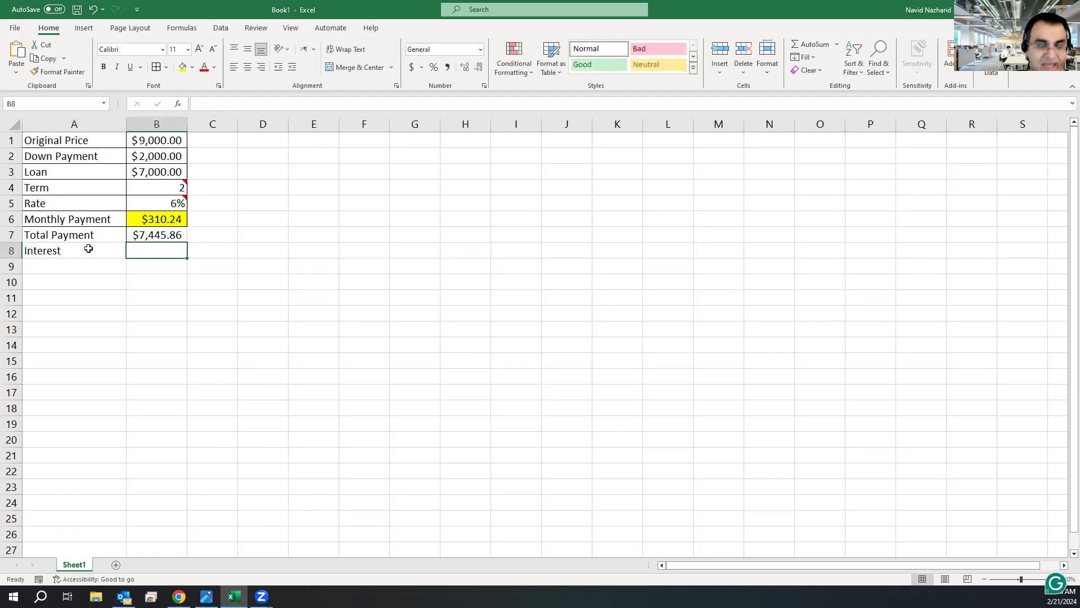
{"action": "type", "text": "="}
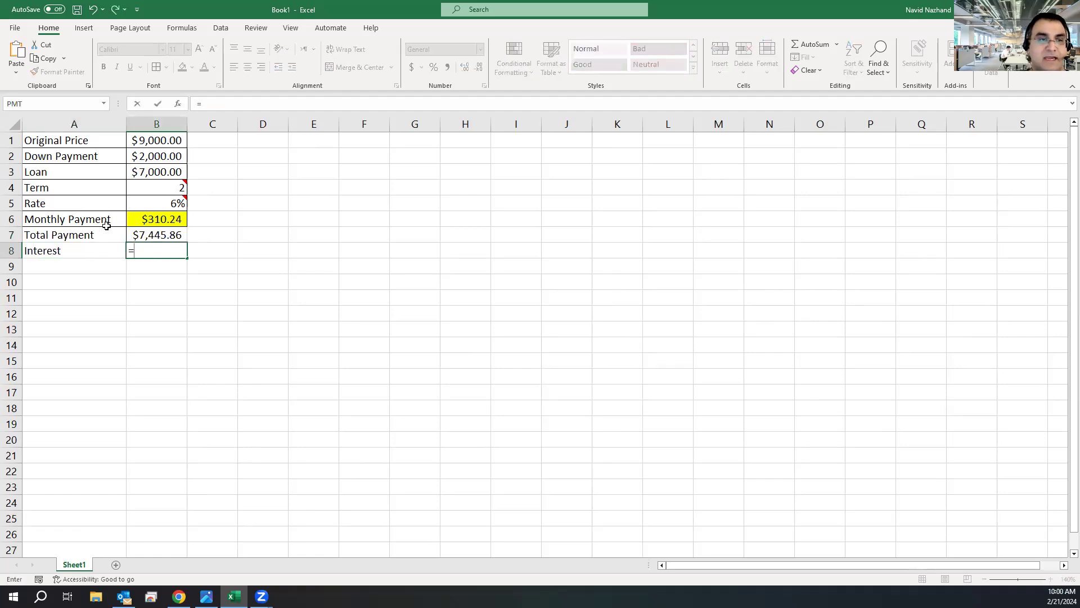
{"action": "left_click", "coordinate": [148, 235]}
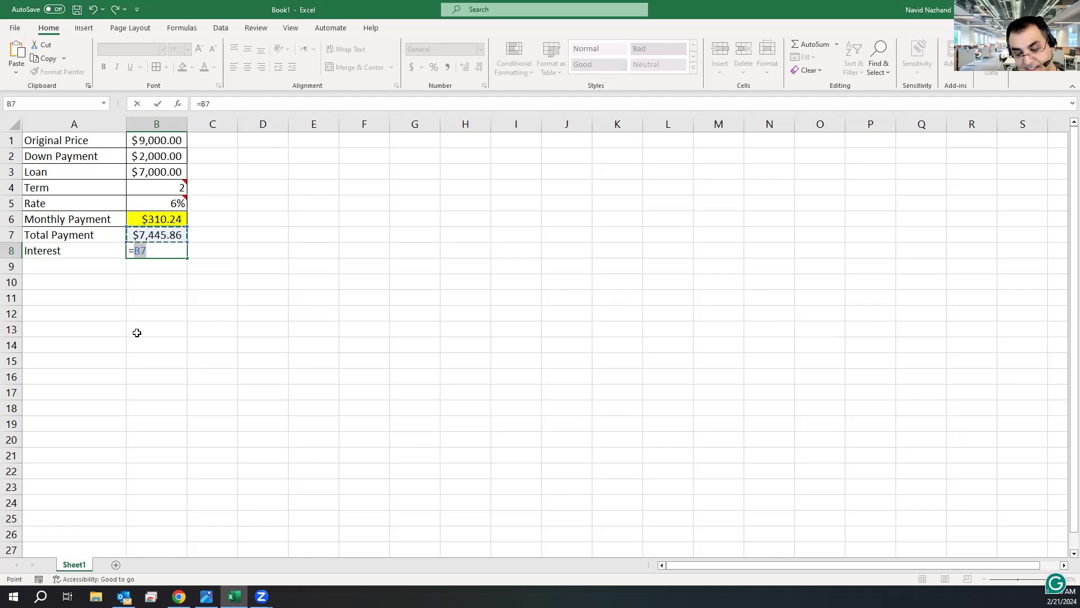
{"action": "type", "text": "-"}
{"action": "left_click", "coordinate": [146, 173]}
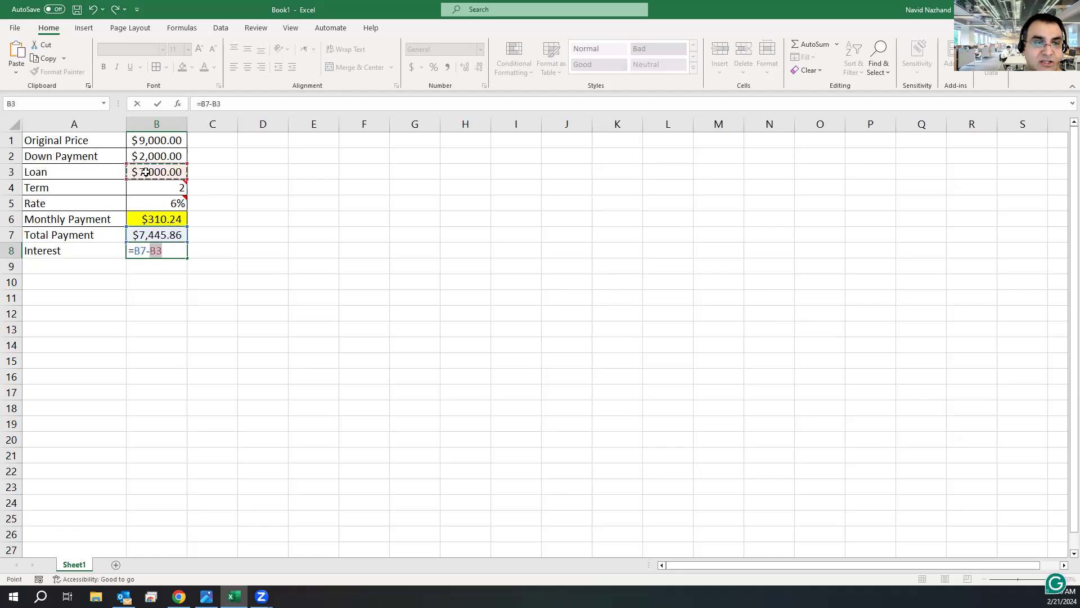
{"action": "key", "text": "Return"}
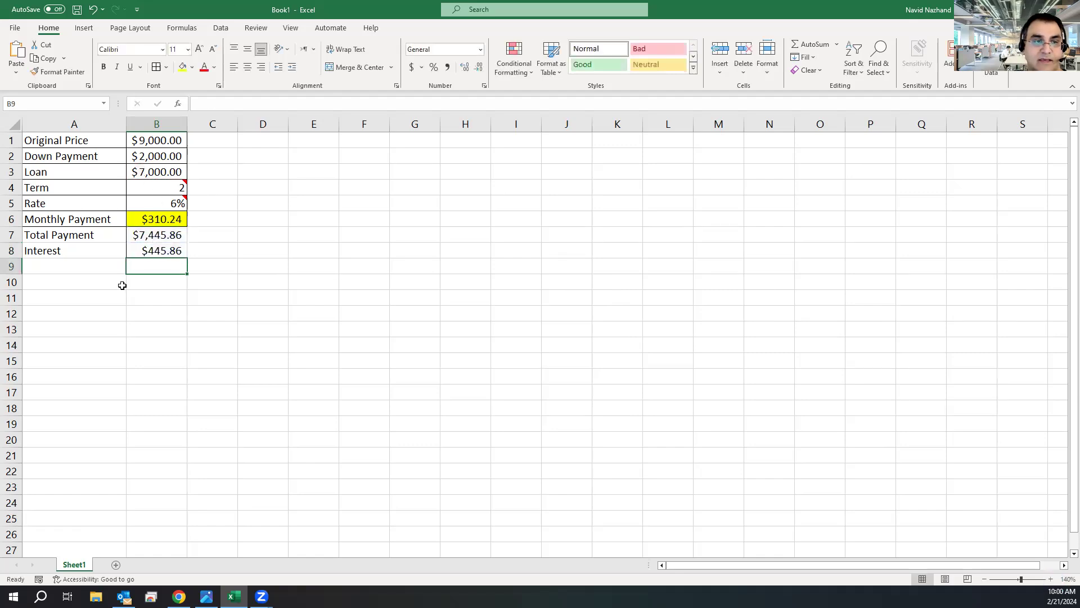
Apply borders to all cells of the Total Payment and Interest rows, A7:B8
{"action": "left_click_drag", "start_coordinate": [104, 248], "coordinate": [142, 239]}
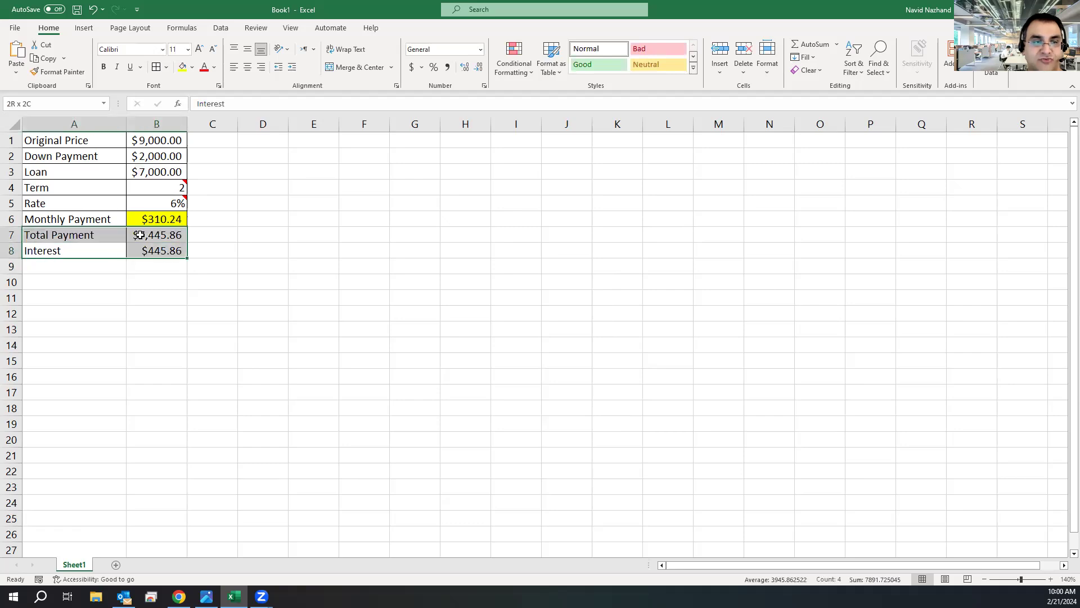
{"action": "left_click", "coordinate": [166, 249]}
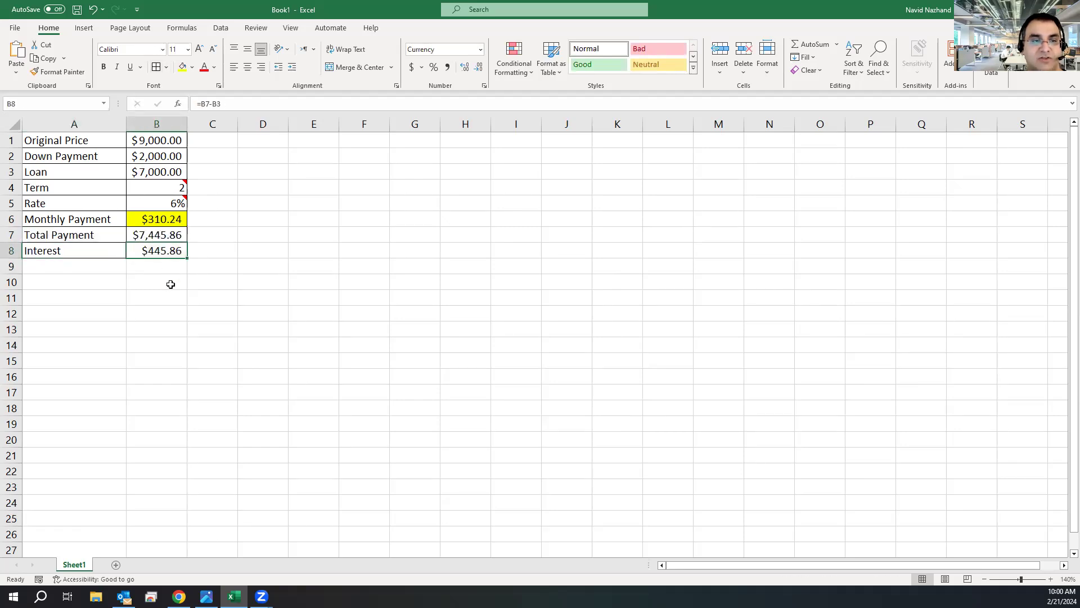
{"action": "left_click", "coordinate": [204, 309]}
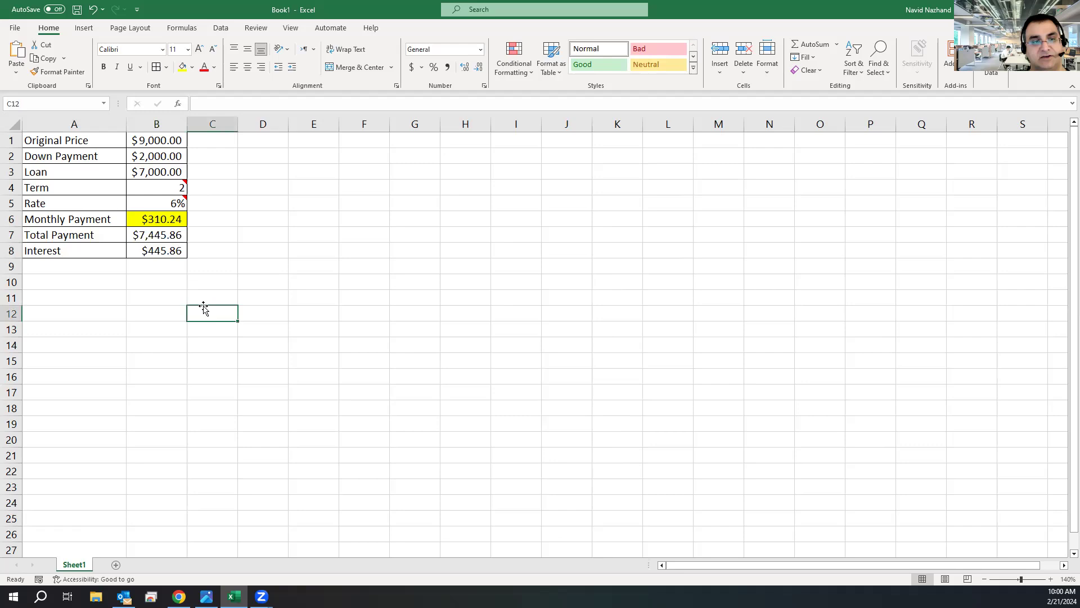
Review the down payment, loan, rate, monthly payment, total payment and interest cells in column B
{"action": "left_click", "coordinate": [159, 158]}
{"action": "left_click", "coordinate": [159, 175]}
{"action": "left_click", "coordinate": [158, 202]}
{"action": "left_click", "coordinate": [163, 232]}
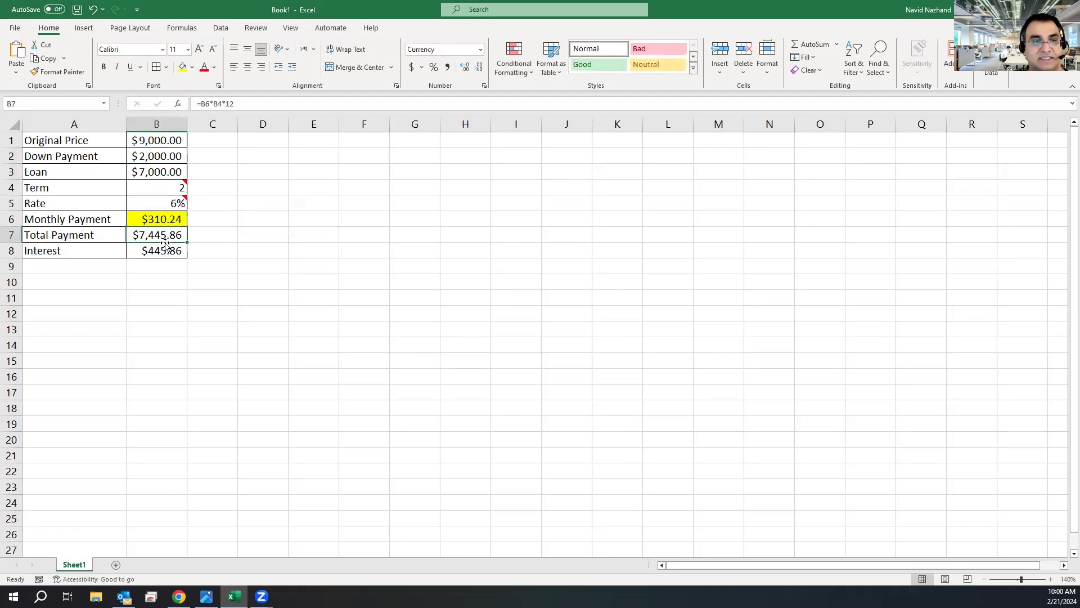
{"action": "left_click", "coordinate": [158, 251]}
{"action": "left_click", "coordinate": [162, 232]}
{"action": "left_click", "coordinate": [165, 218]}
{"action": "left_click", "coordinate": [160, 282]}
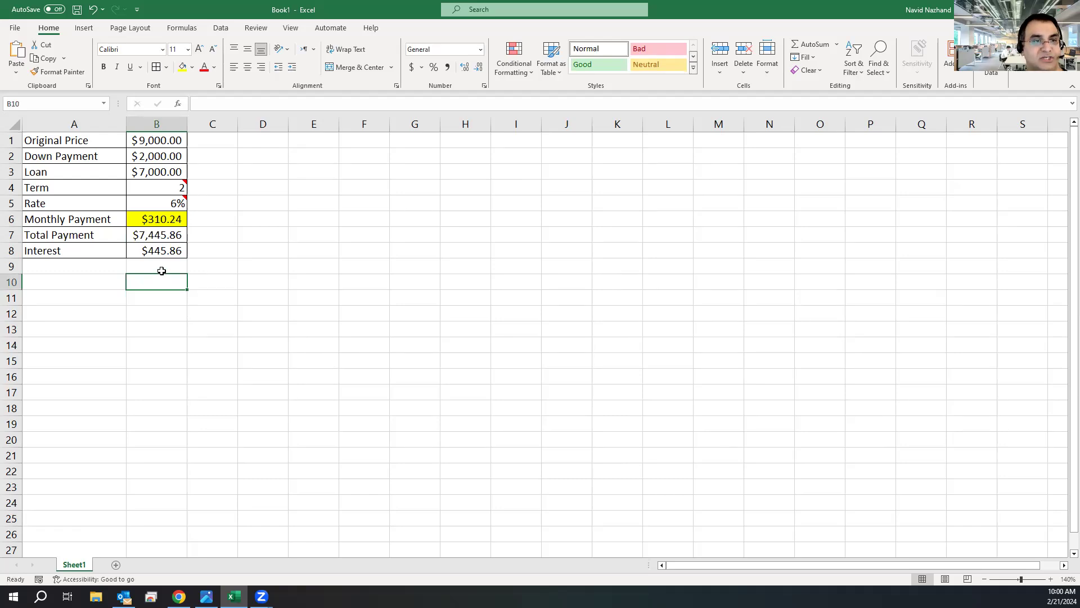
Make the labels in A1:A8 bold and widen column A slightly
{"action": "left_click_drag", "start_coordinate": [106, 142], "coordinate": [110, 249]}
{"action": "left_click", "coordinate": [104, 67]}
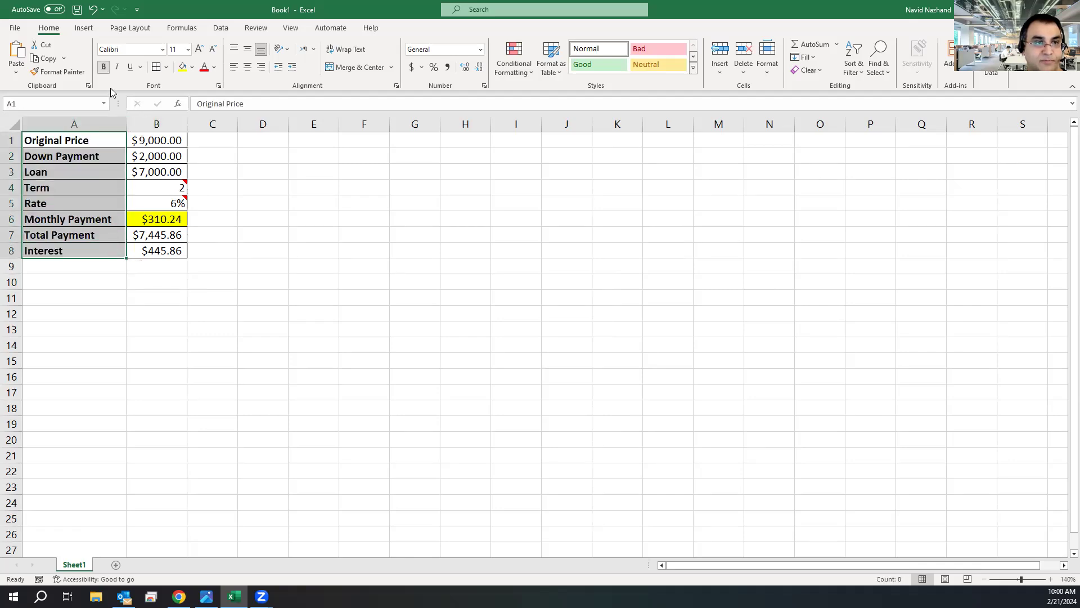
{"action": "left_click", "coordinate": [113, 171]}
{"action": "left_click_drag", "start_coordinate": [125, 125], "coordinate": [137, 124]}
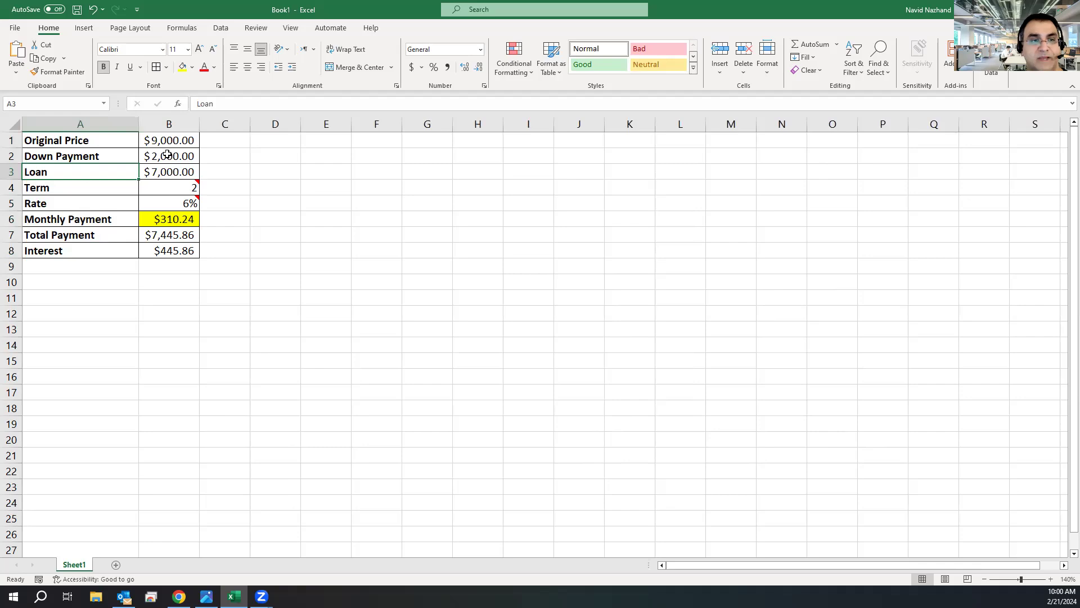
{"action": "left_click", "coordinate": [171, 153]}
{"action": "left_click", "coordinate": [269, 269]}
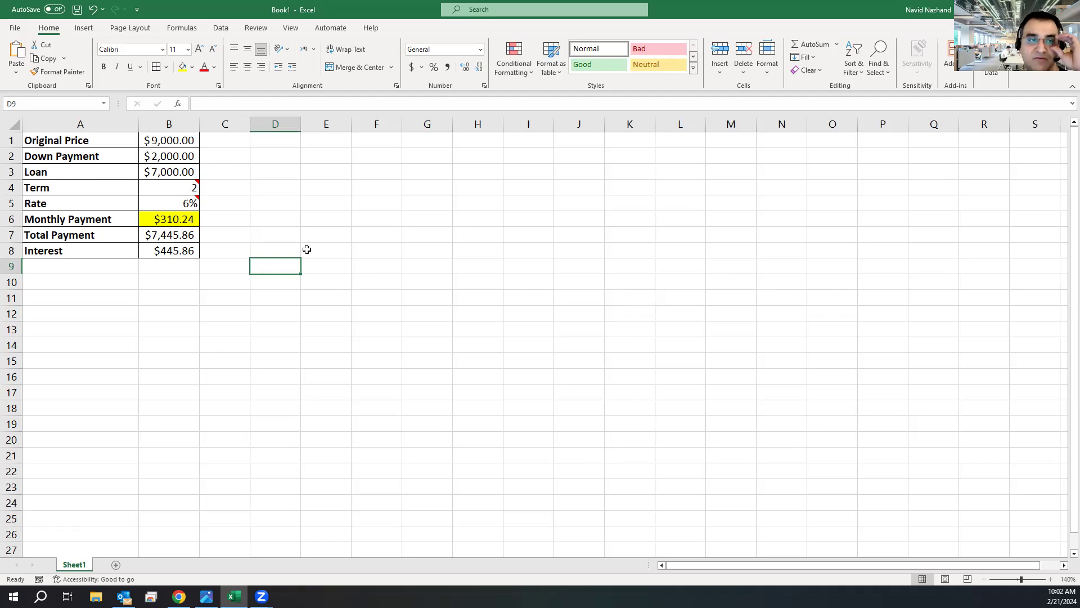
Enter the heading Rate in cell D1 and leave D2 empty below it
{"action": "left_click", "coordinate": [171, 157]}
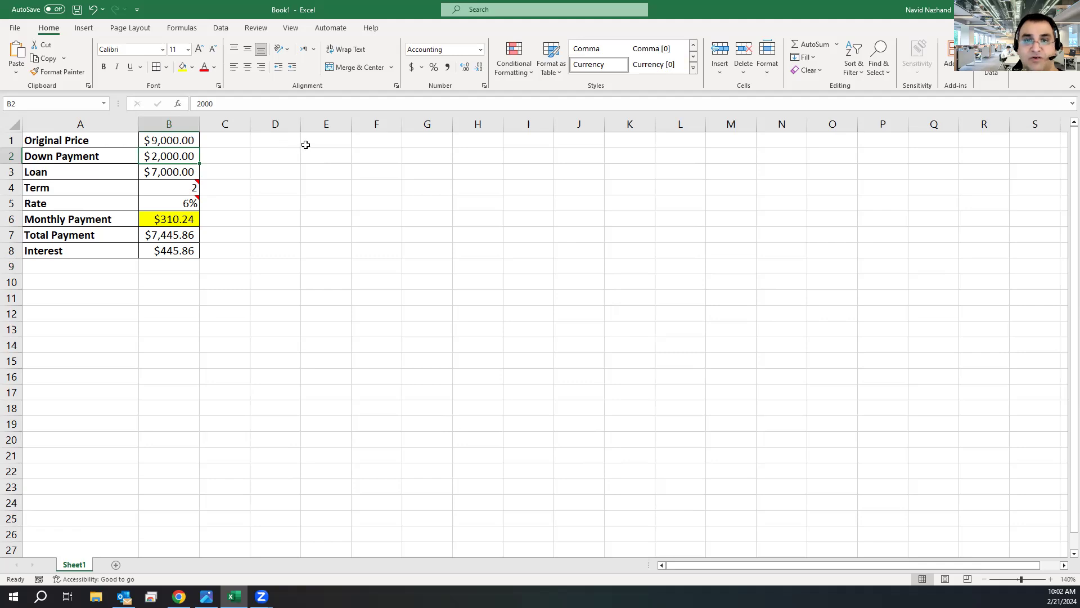
{"action": "left_click", "coordinate": [282, 145]}
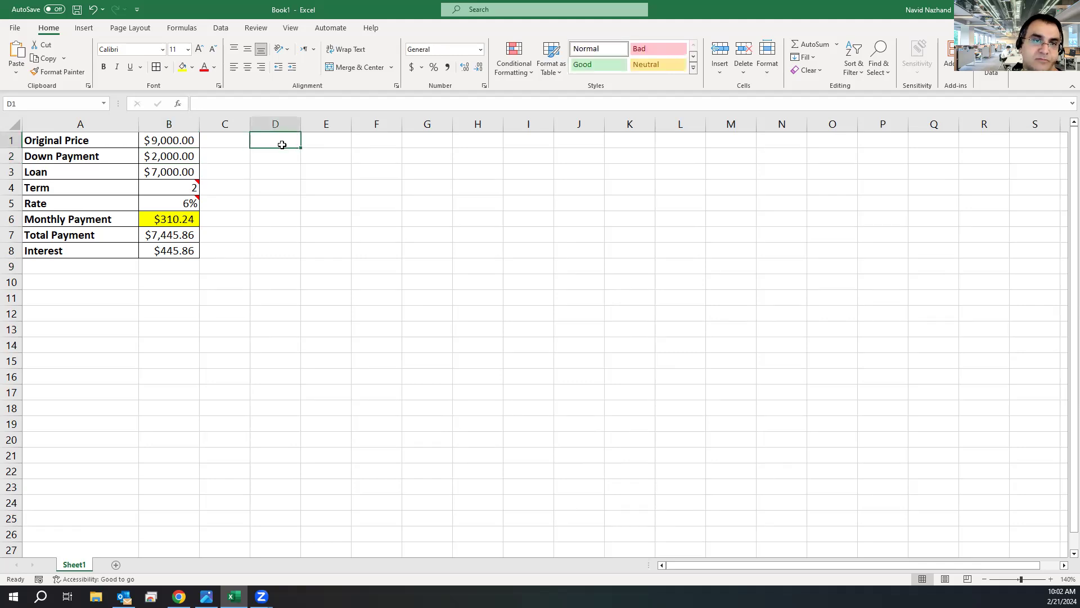
{"action": "type", "text": "Rate"}
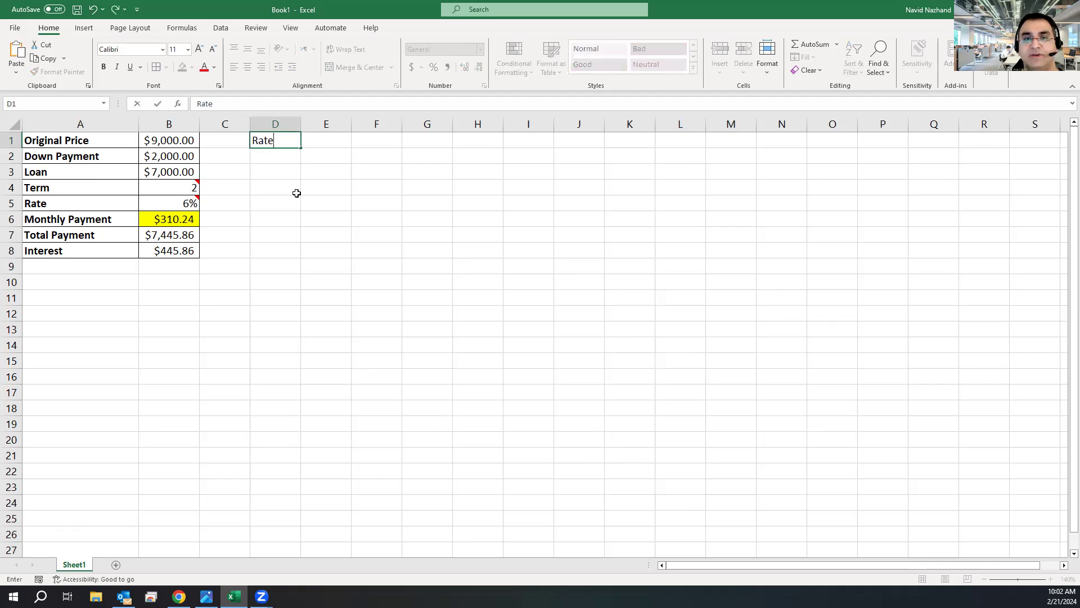
{"action": "key", "text": "Return"}
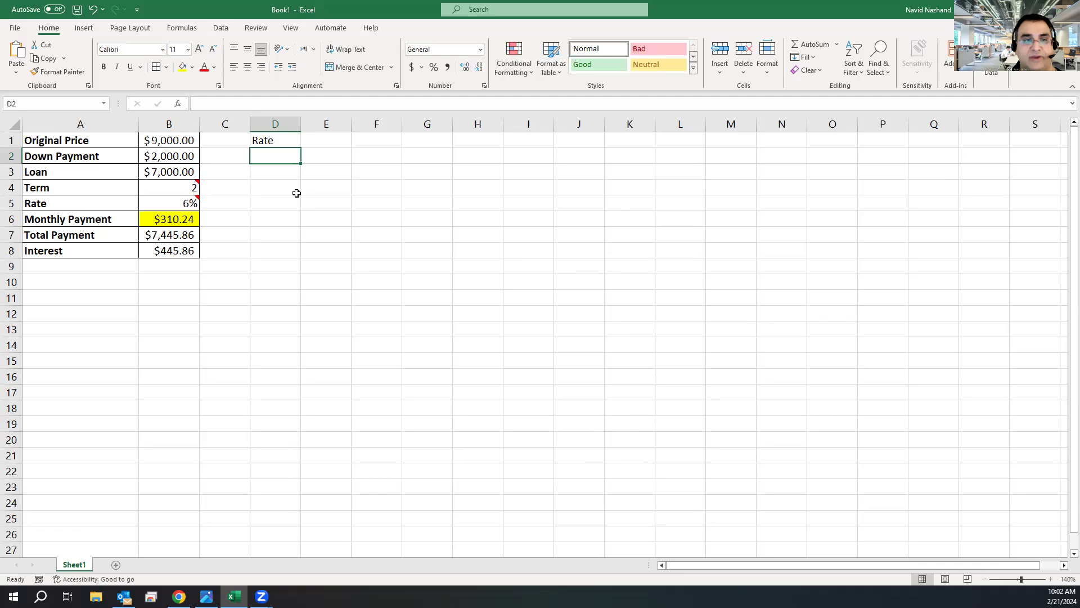
{"action": "key", "text": "Return"}
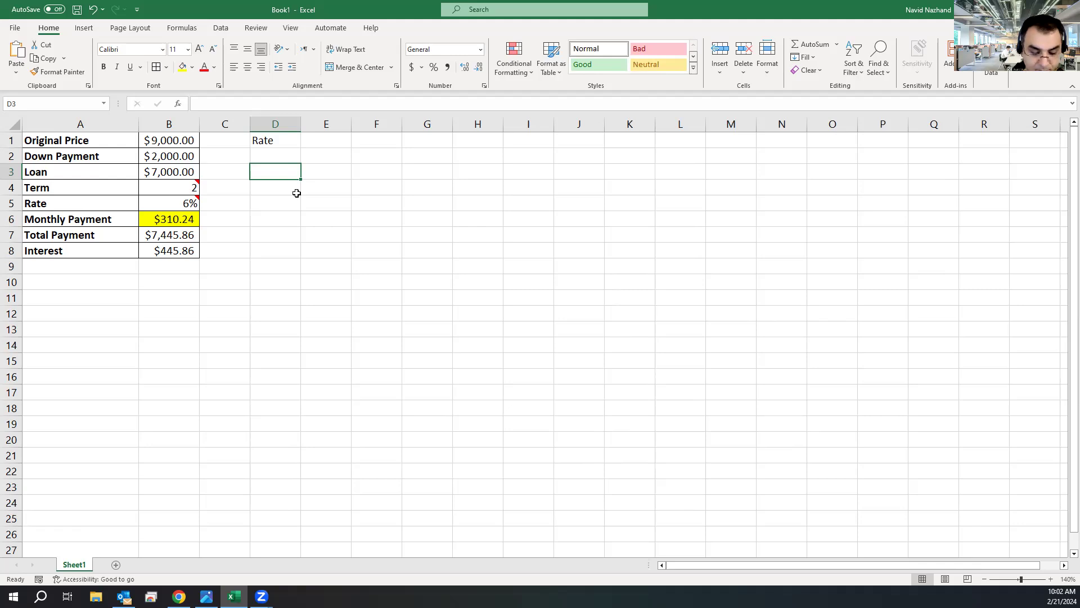
List the test interest rates 5%, 6%, 7%, 4% and 4.5% down cells D3 to D7
{"action": "type", "text": "5%"}
{"action": "key", "text": "Return"}
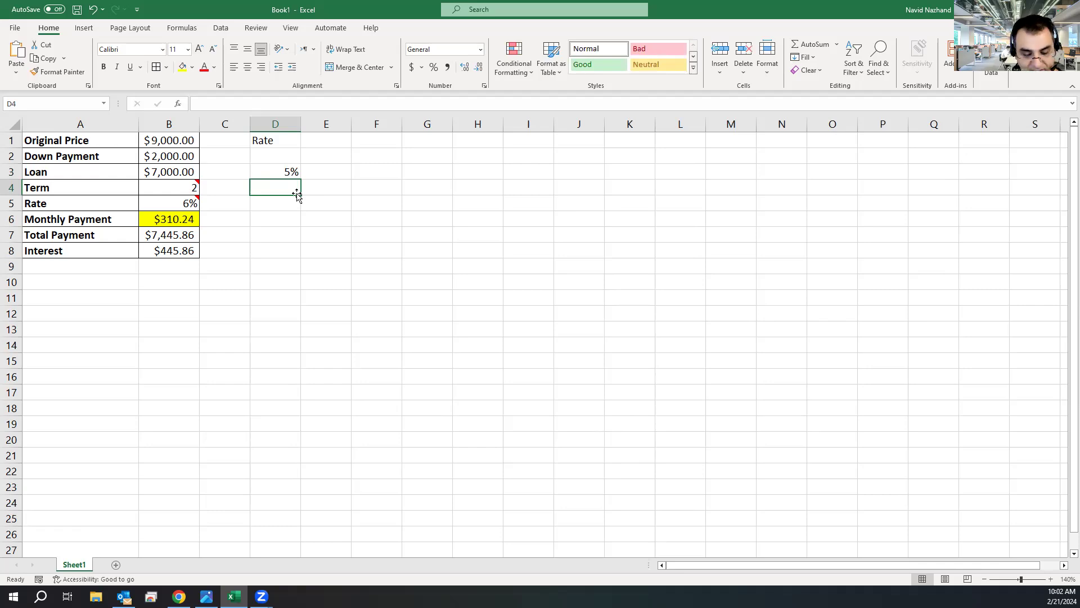
{"action": "type", "text": "6%"}
{"action": "key", "text": "Return"}
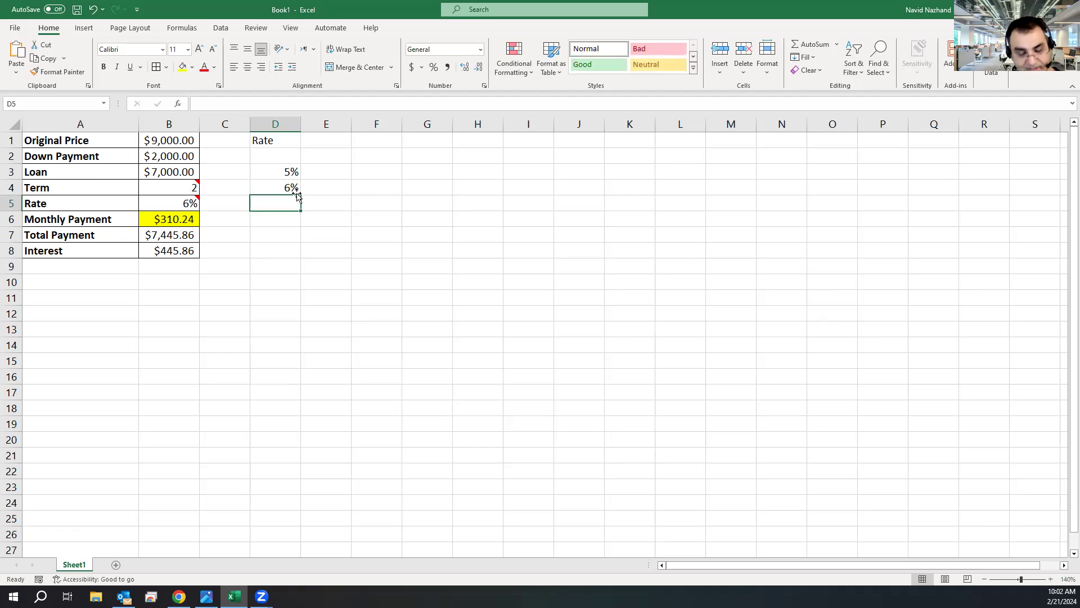
{"action": "type", "text": "7%"}
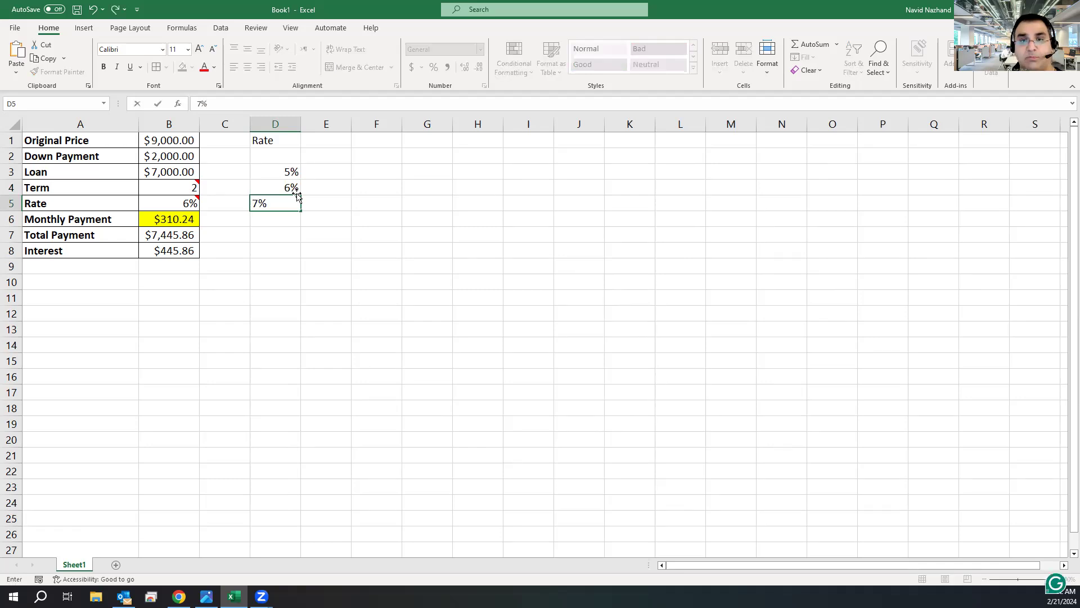
{"action": "key", "text": "Return"}
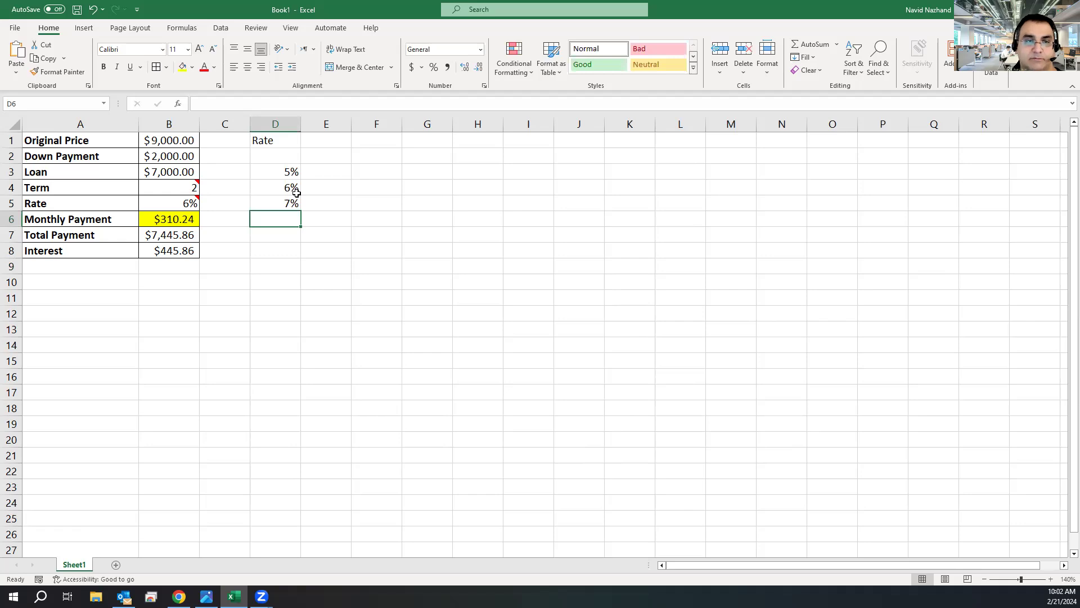
{"action": "type", "text": "4%"}
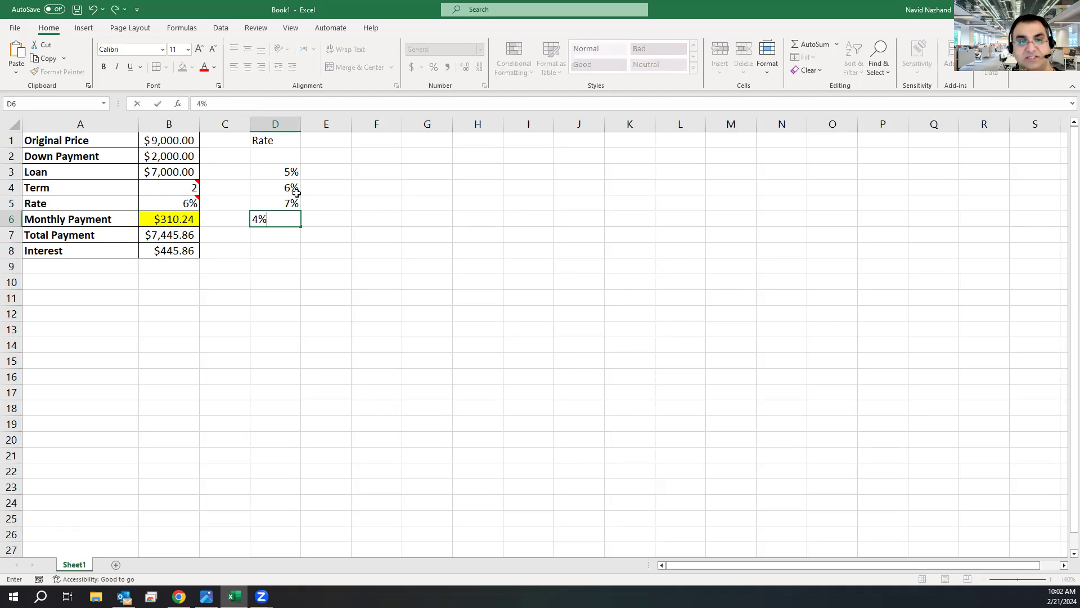
{"action": "key", "text": "Return"}
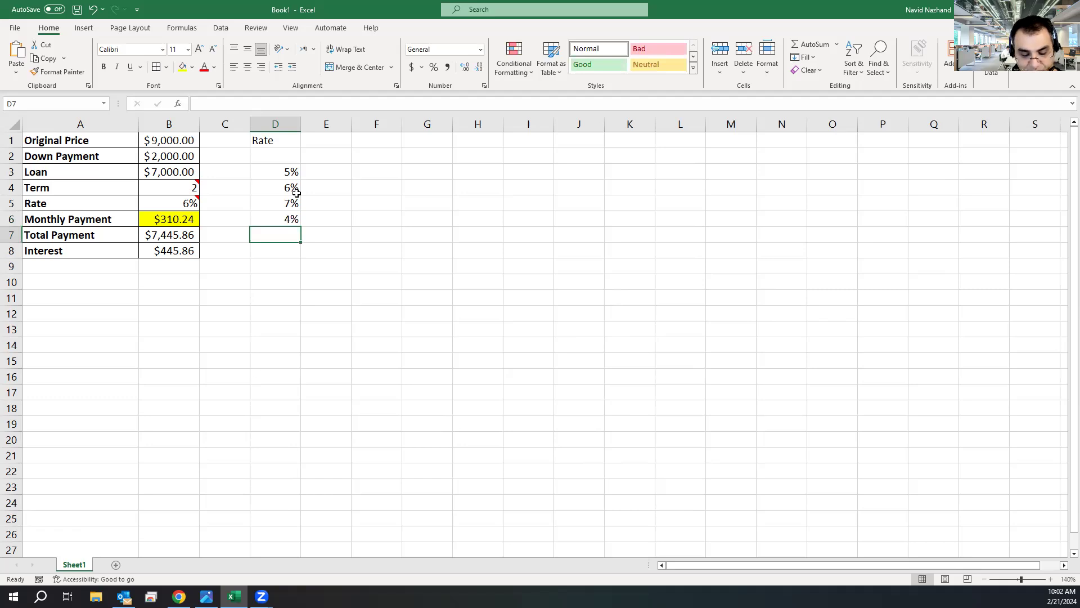
{"action": "type", "text": "4.50"}
{"action": "type", "text": "%"}
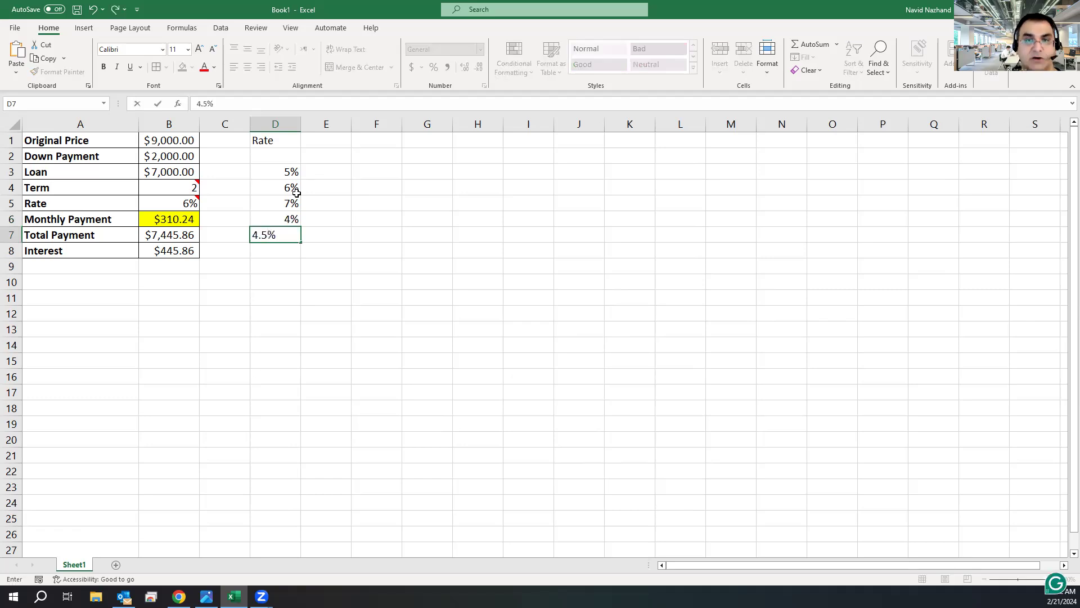
{"action": "key", "text": "Return"}
Apply borders to all cells in the rate table range D1:E7
{"action": "left_click_drag", "start_coordinate": [285, 170], "coordinate": [290, 221]}
{"action": "left_click_drag", "start_coordinate": [259, 142], "coordinate": [314, 234]}
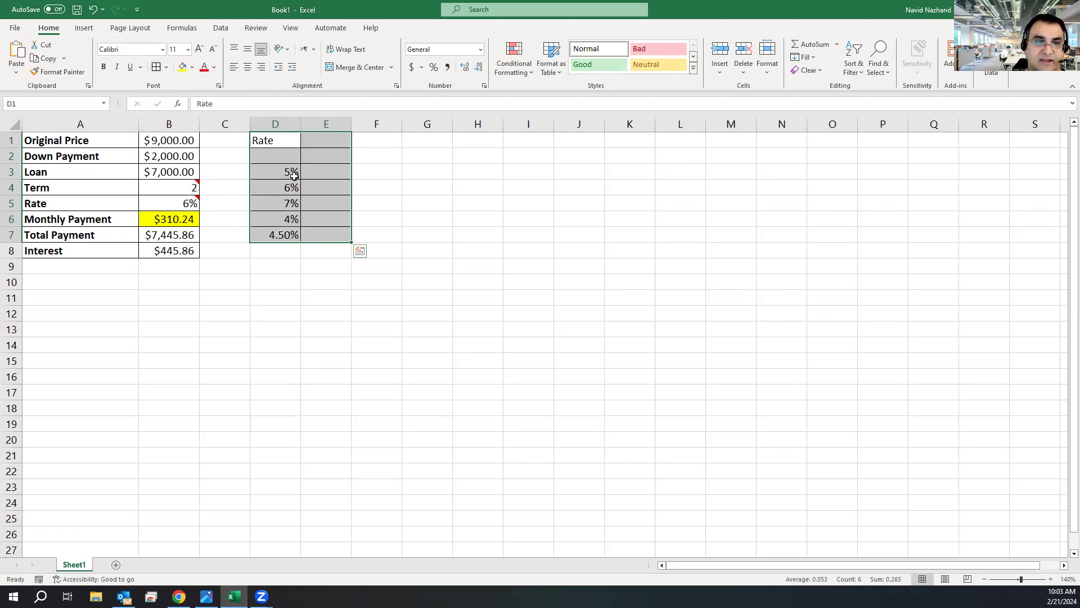
{"action": "left_click", "coordinate": [256, 174]}
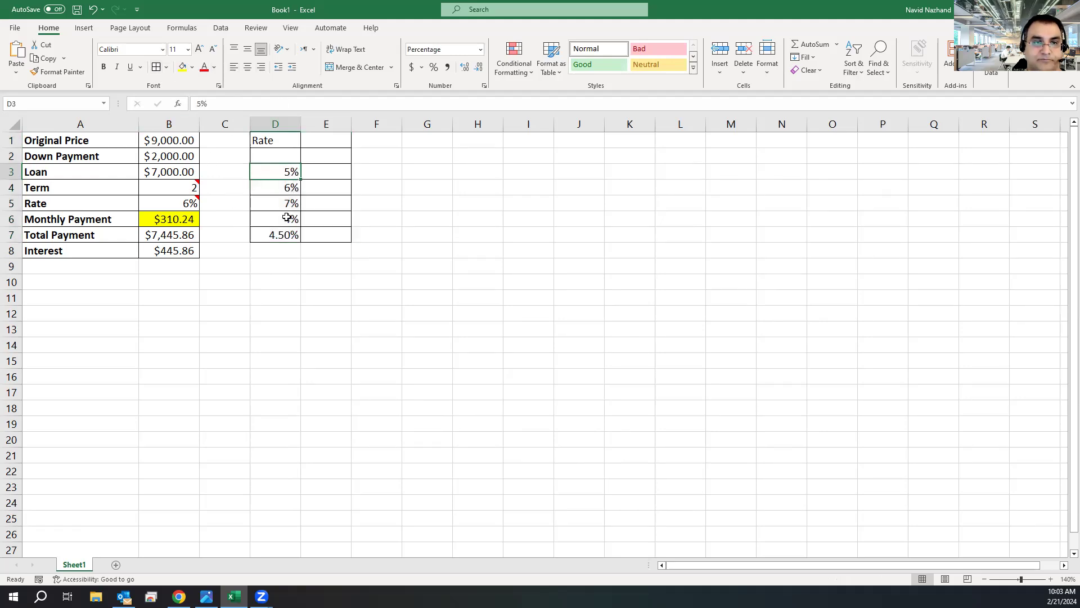
Merge and center the Rate heading across D1:E1 and fill it with light gold
{"action": "left_click", "coordinate": [327, 143]}
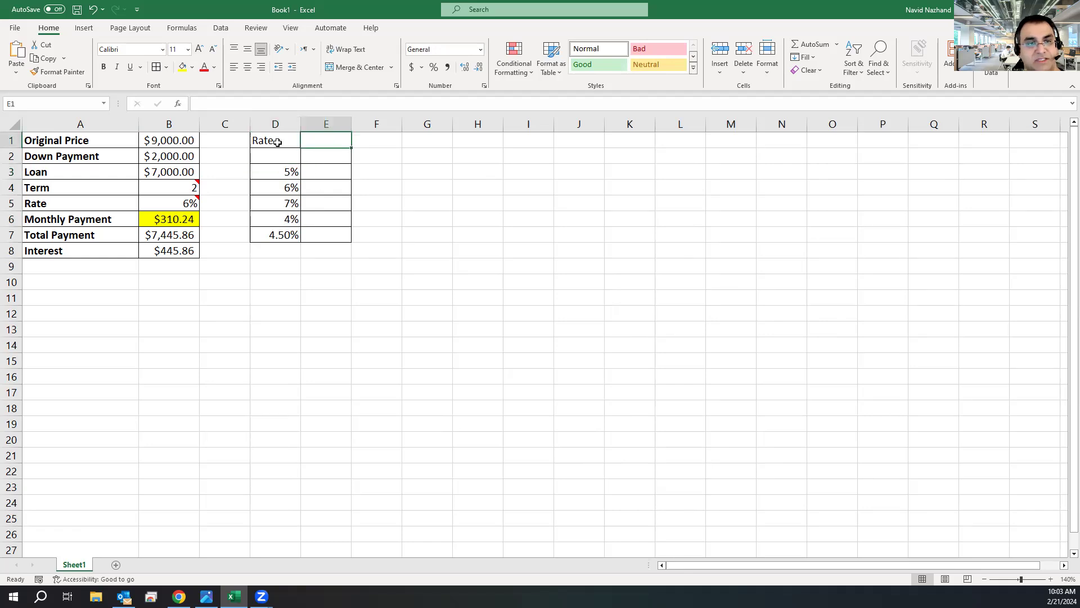
{"action": "left_click_drag", "start_coordinate": [277, 141], "coordinate": [321, 142]}
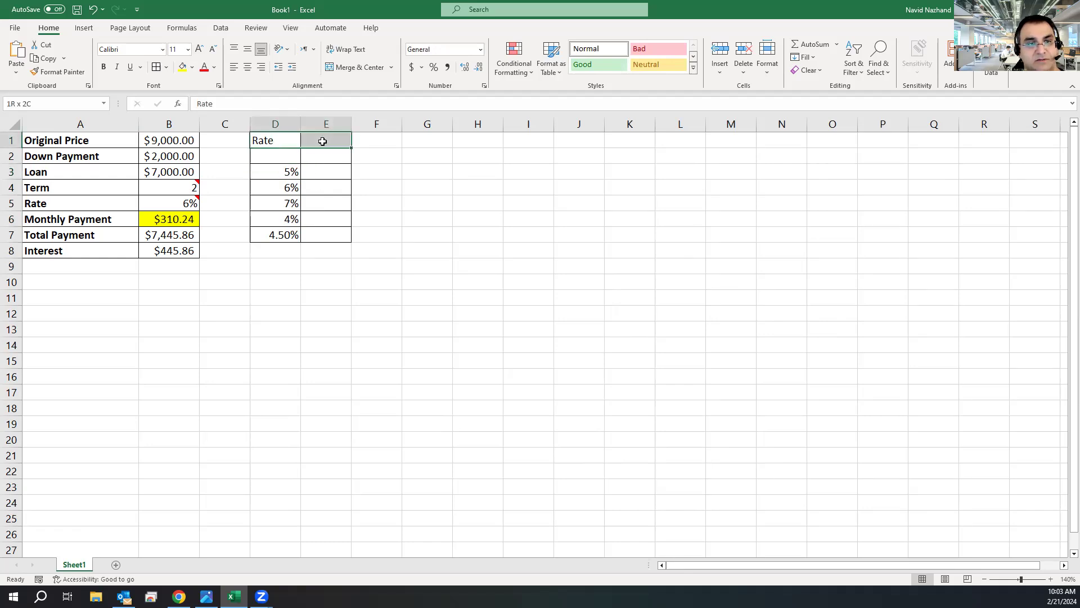
{"action": "left_click", "coordinate": [351, 70]}
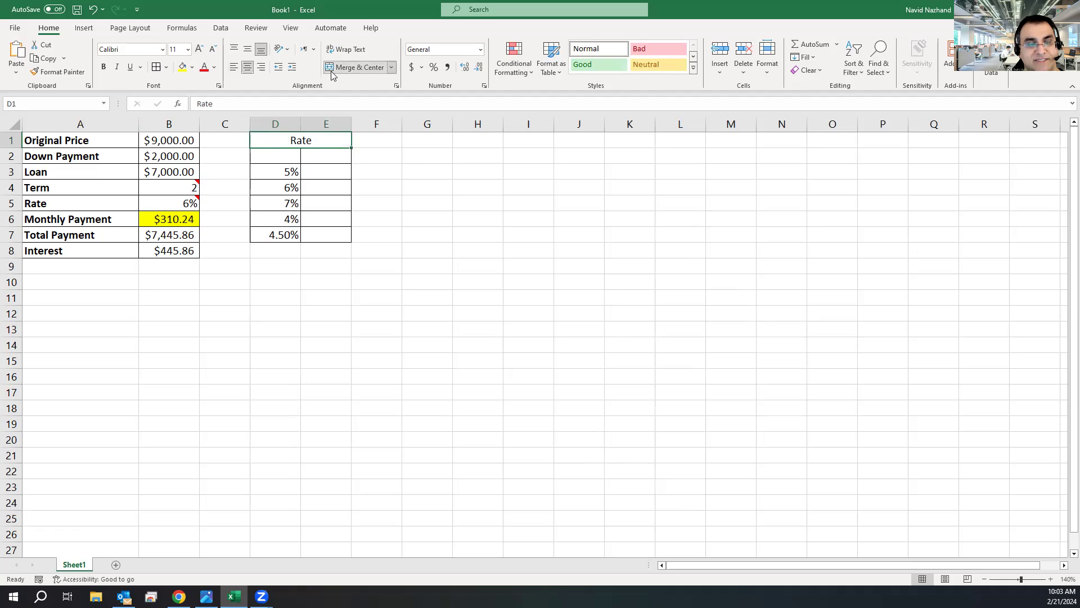
{"action": "left_click", "coordinate": [192, 67]}
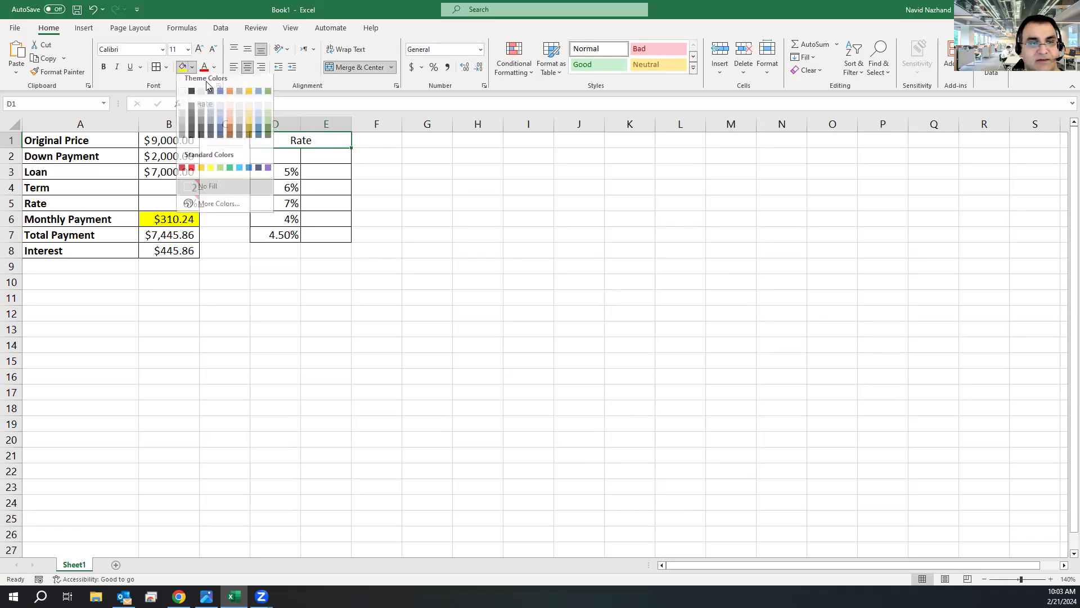
{"action": "left_click", "coordinate": [248, 110]}
Fill the empty cell D2 below the Rate heading with black
{"action": "left_click", "coordinate": [278, 160]}
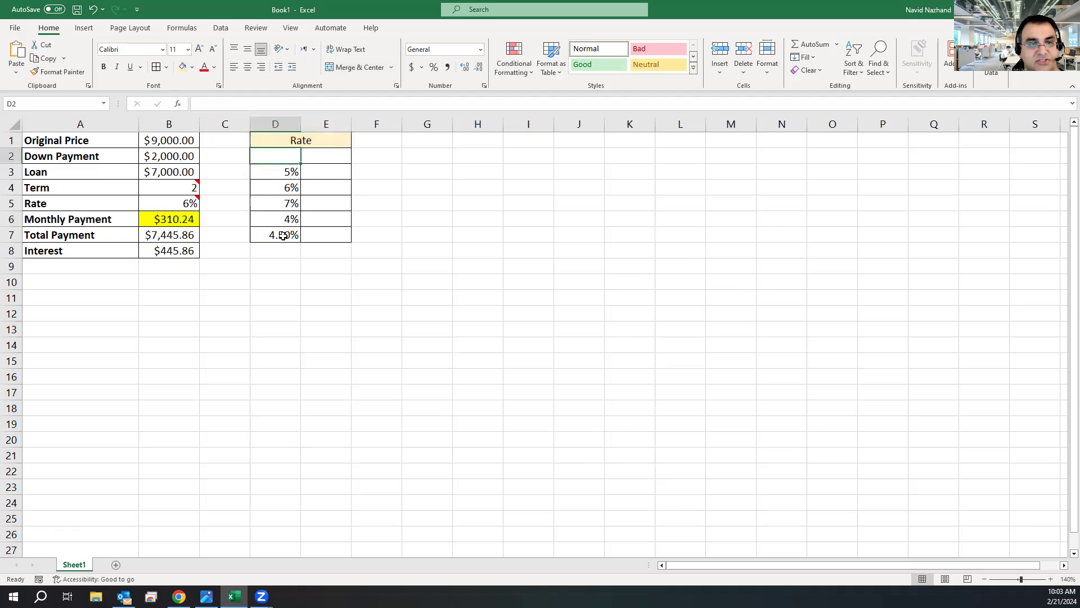
{"action": "left_click", "coordinate": [324, 168]}
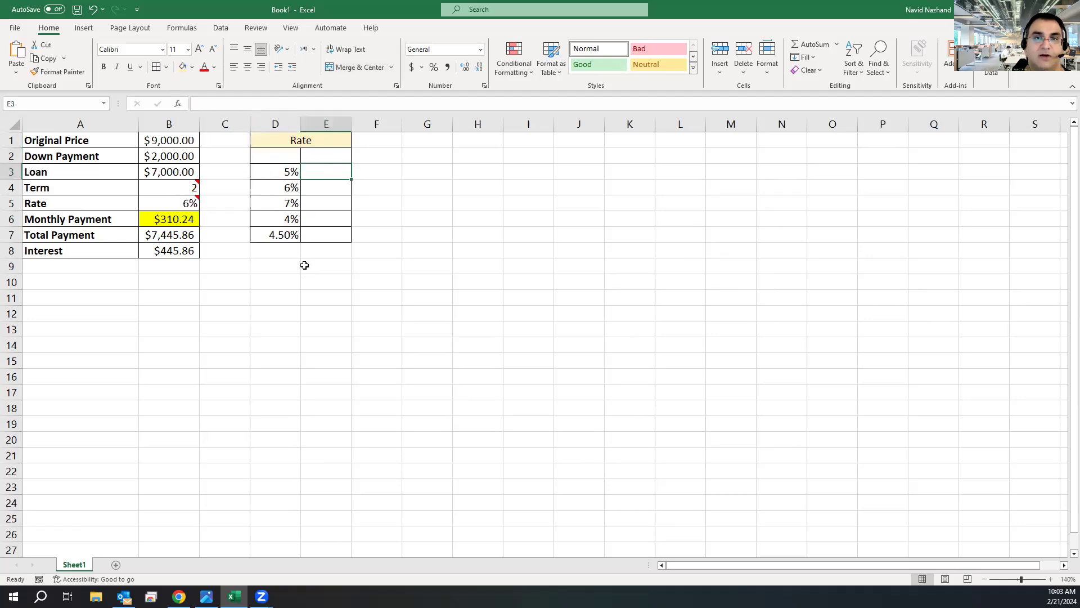
{"action": "left_click", "coordinate": [318, 156]}
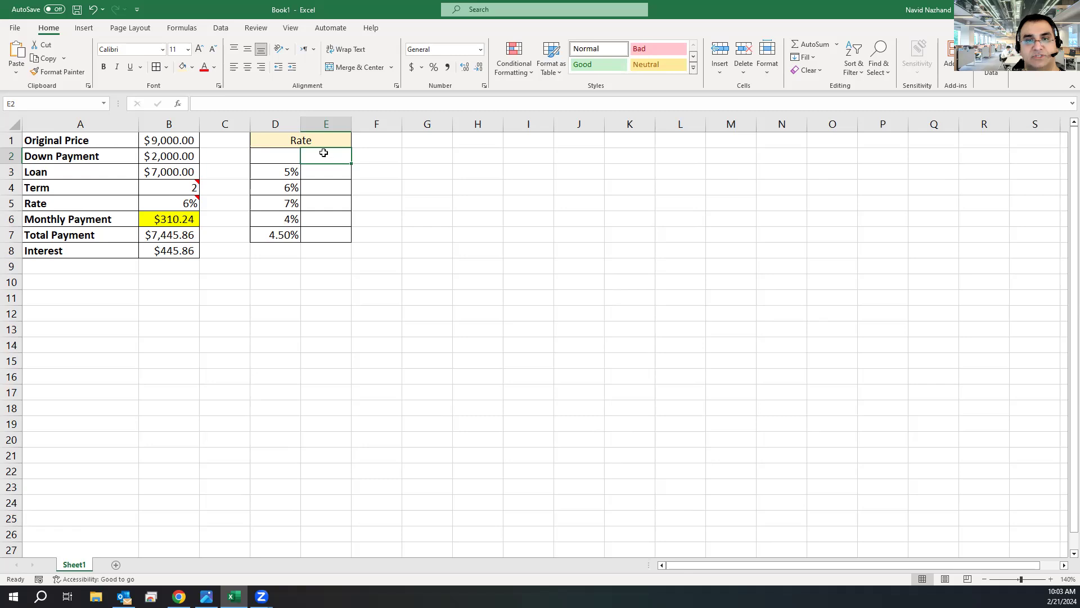
{"action": "left_click", "coordinate": [288, 157]}
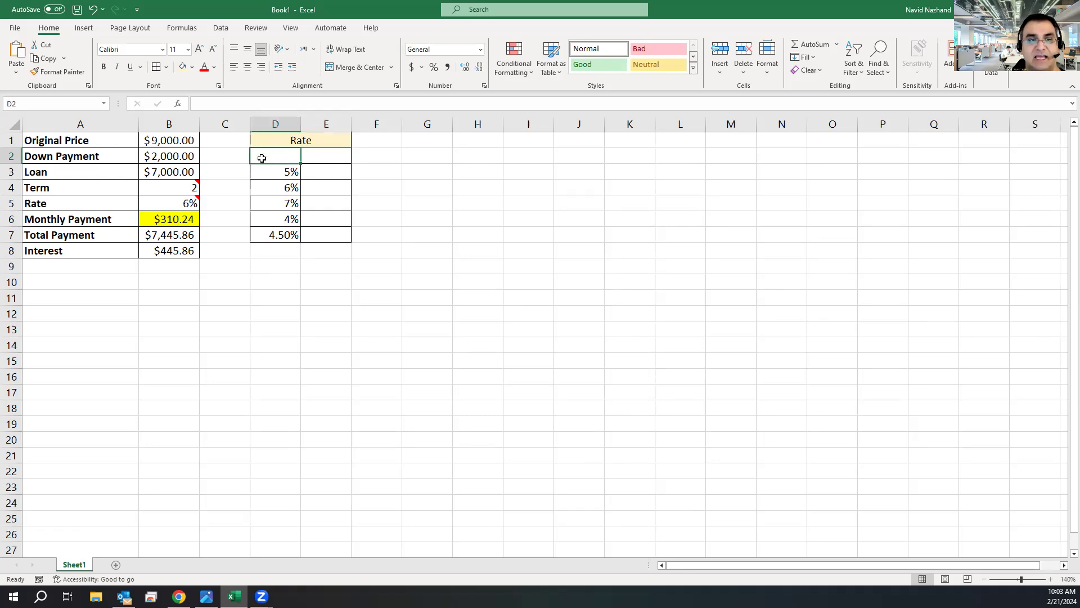
{"action": "left_click", "coordinate": [192, 68]}
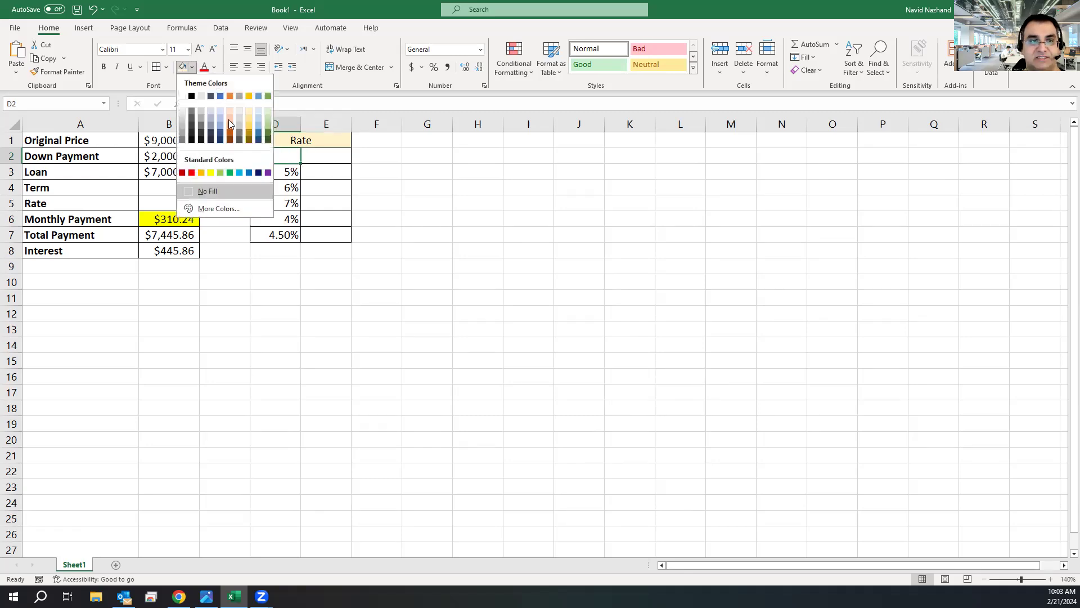
{"action": "left_click", "coordinate": [194, 97]}
Link cell E2 to the monthly payment with the formula =B6
{"action": "left_click", "coordinate": [317, 157]}
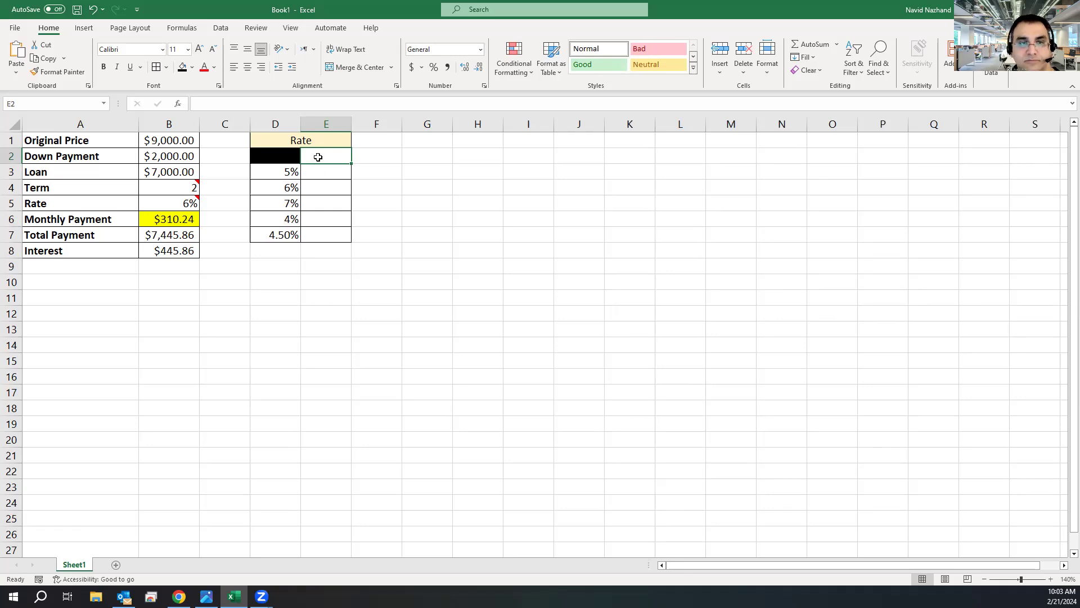
{"action": "type", "text": "="}
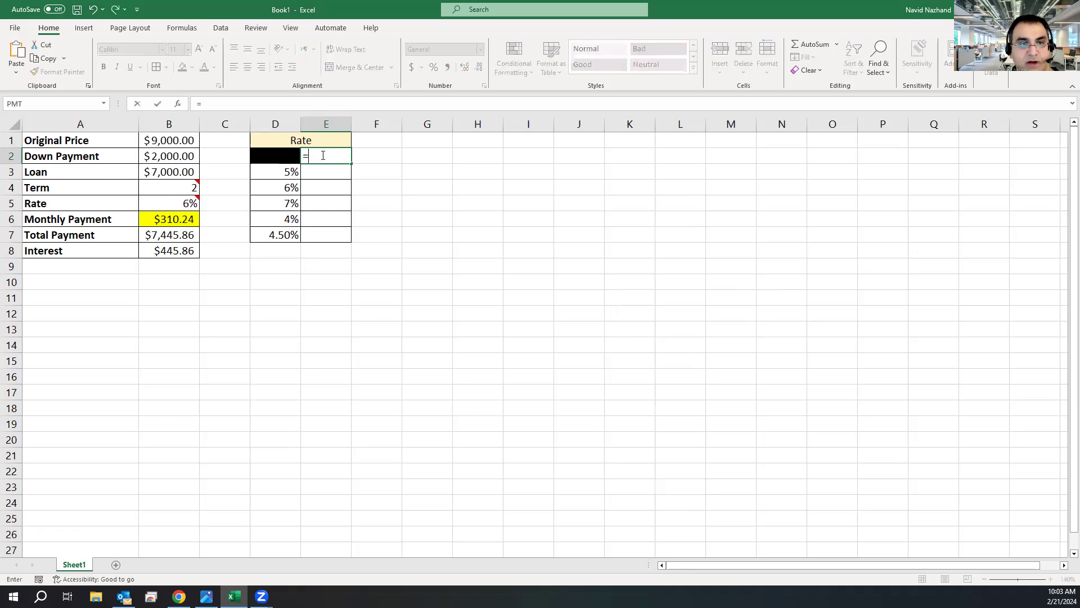
{"action": "left_click", "coordinate": [163, 218]}
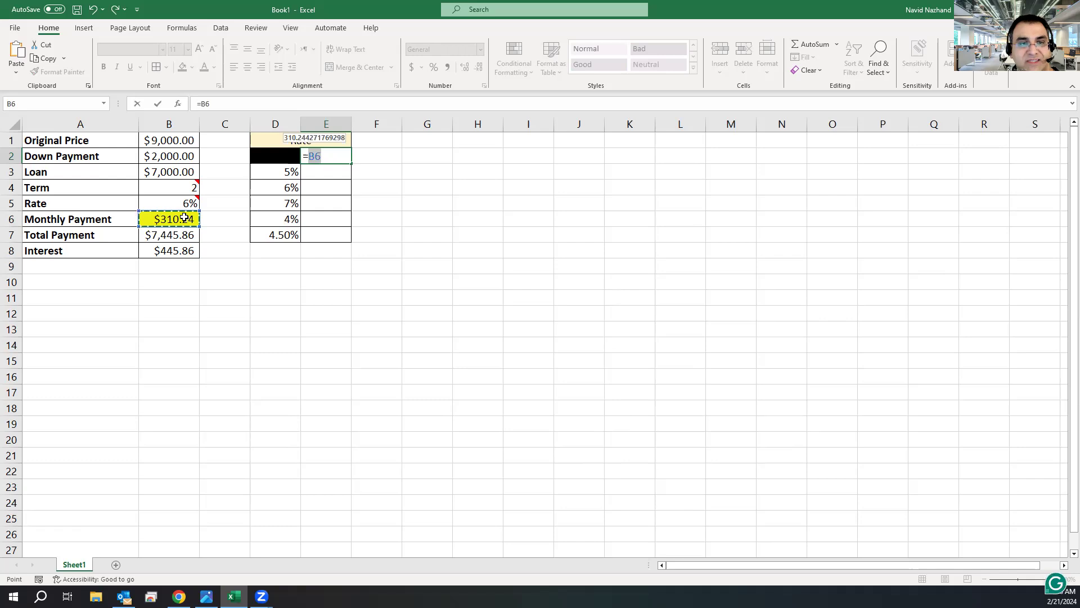
{"action": "key", "text": "ctrl+Return"}
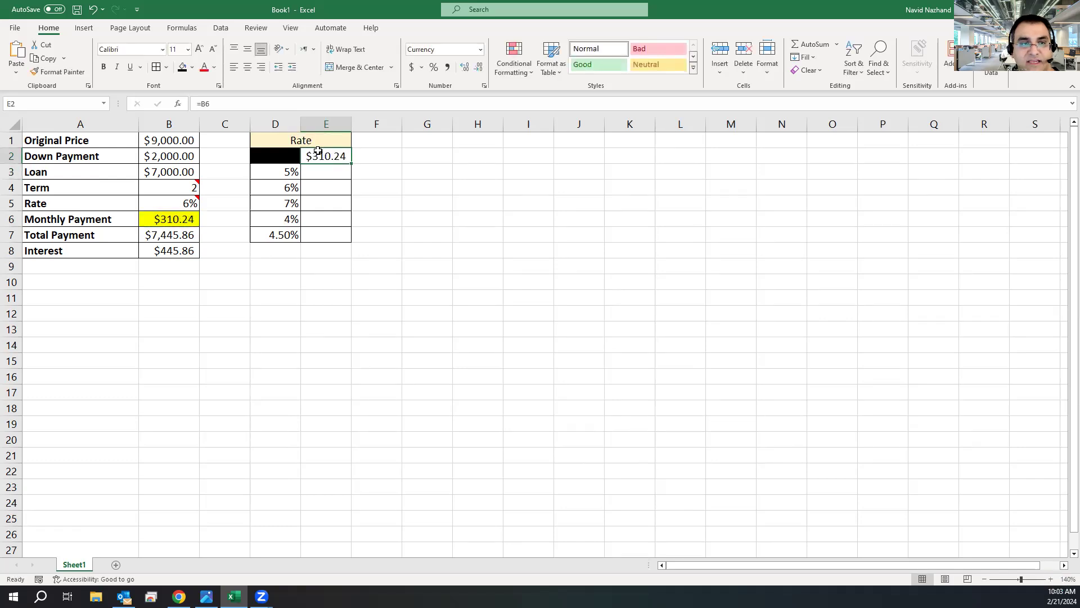
{"action": "left_click", "coordinate": [158, 222]}
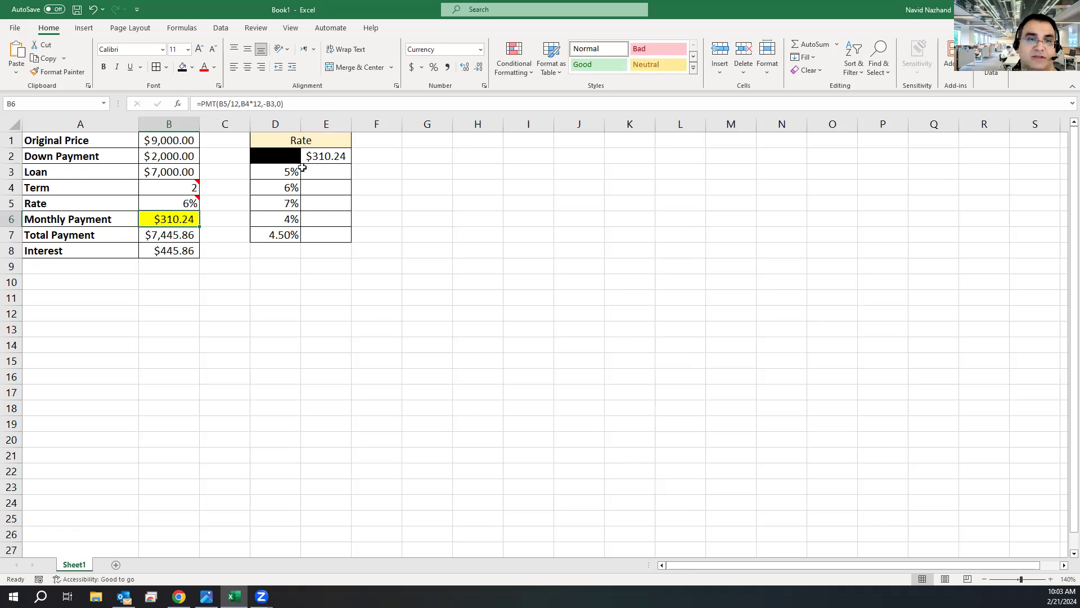
{"action": "left_click", "coordinate": [332, 157]}
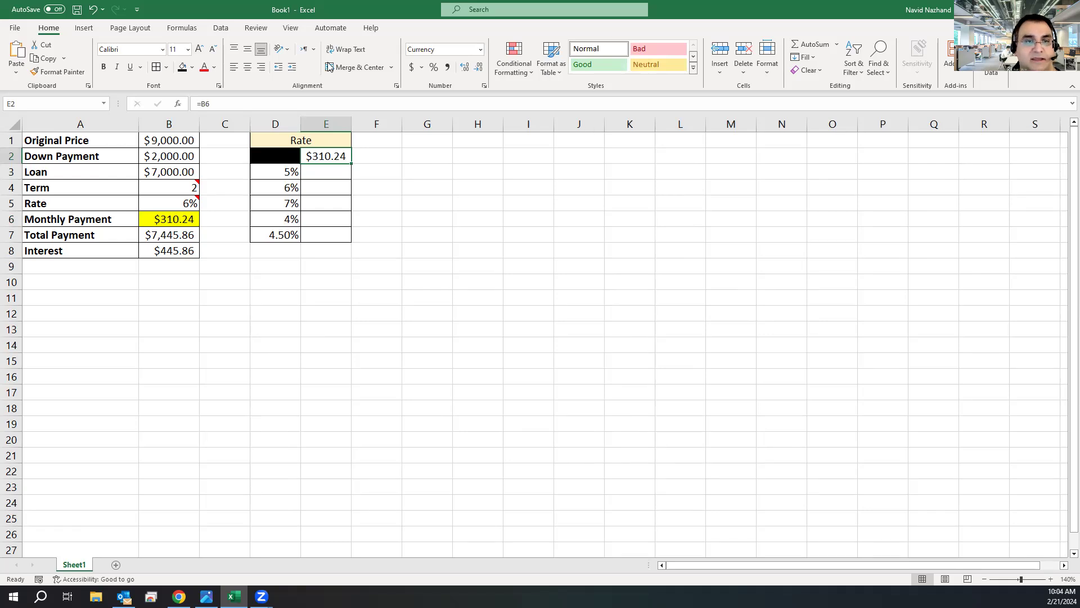
Create a What-If data table over D2:E7 with B5 as the column input cell
{"action": "left_click", "coordinate": [289, 174]}
{"action": "left_click_drag", "start_coordinate": [281, 156], "coordinate": [323, 237]}
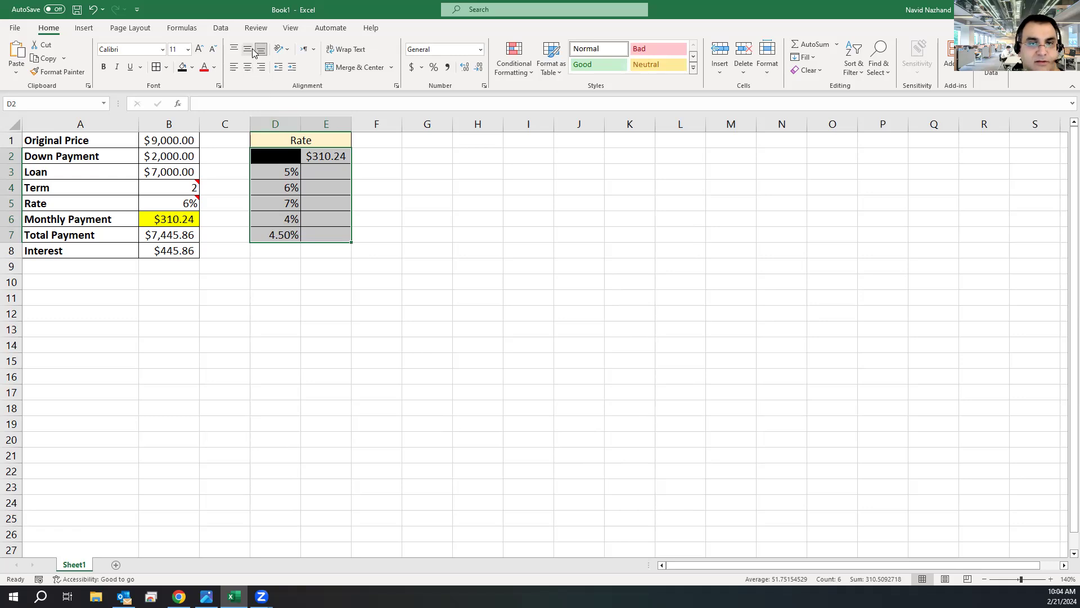
{"action": "left_click", "coordinate": [220, 28]}
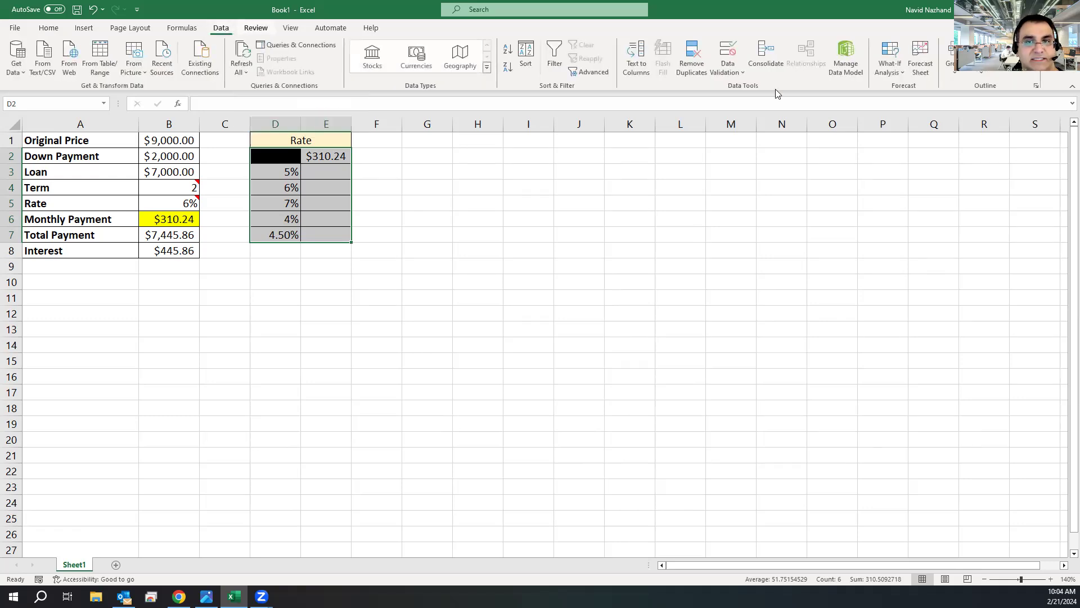
{"action": "left_click", "coordinate": [879, 75]}
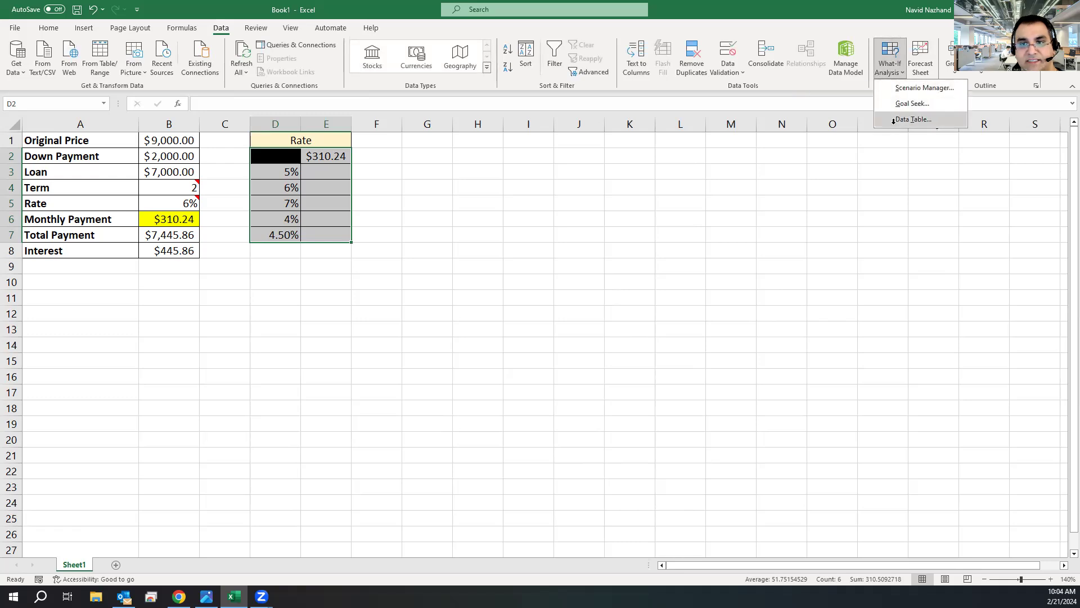
{"action": "left_click", "coordinate": [912, 119]}
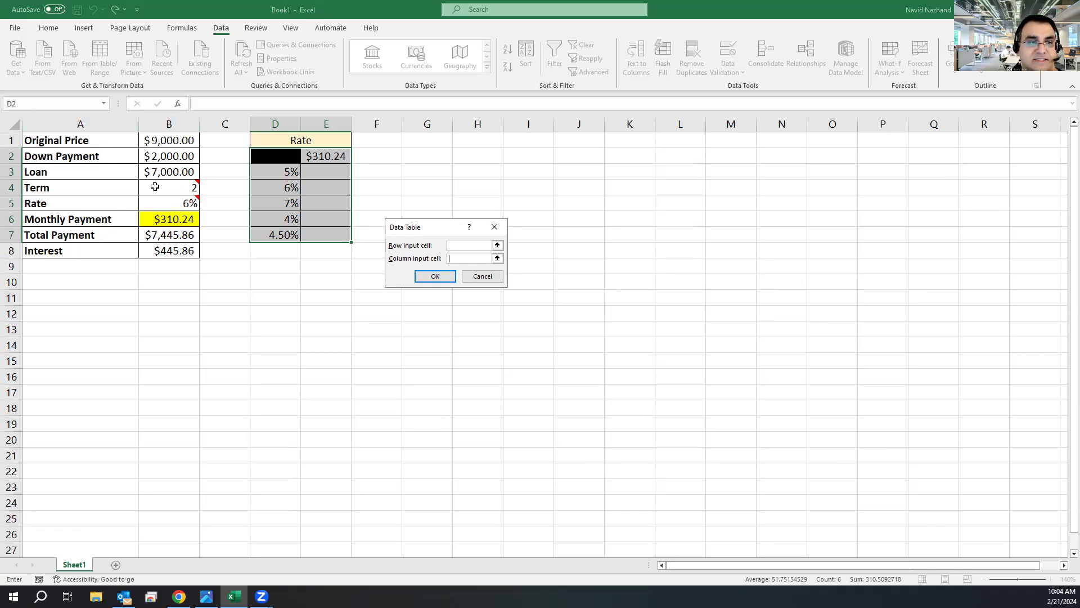
{"action": "left_click", "coordinate": [169, 200]}
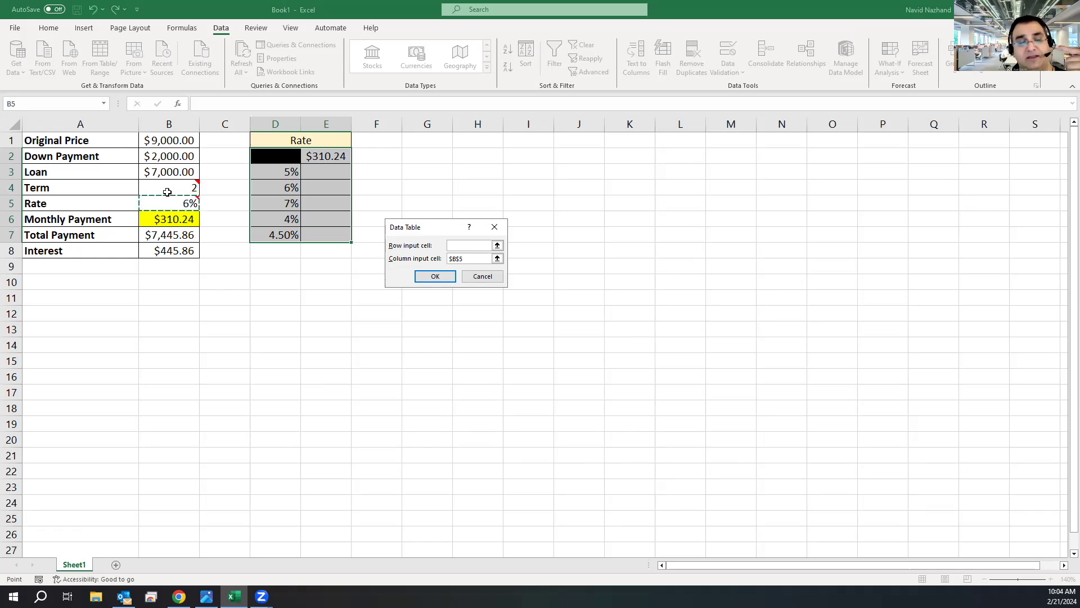
{"action": "left_click", "coordinate": [433, 276]}
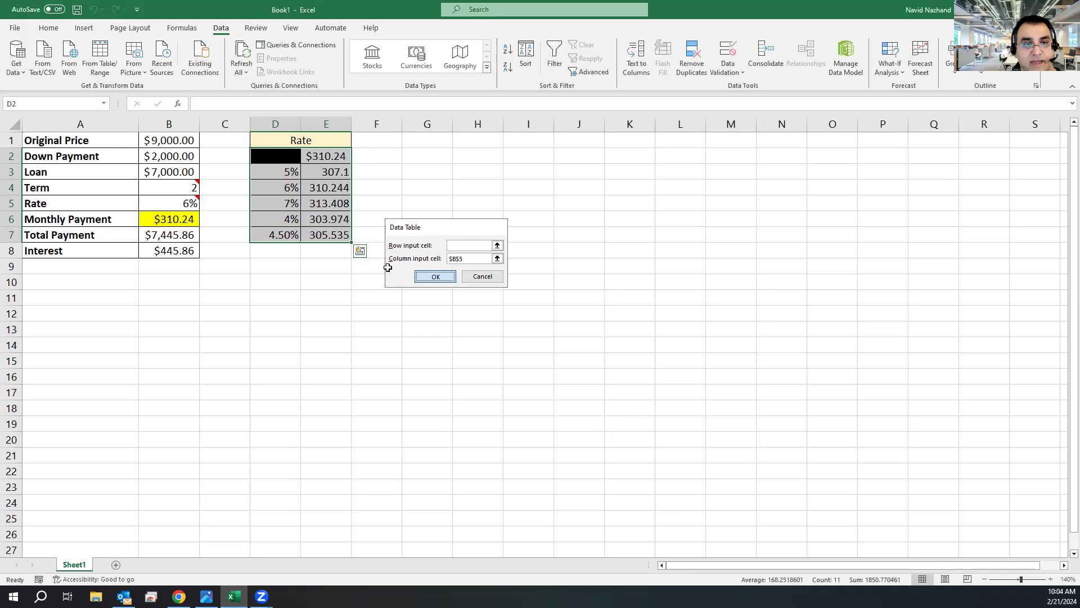
Apply the Accounting number format with dollar signs to the data table payments in E3:E7
{"action": "left_click", "coordinate": [322, 170]}
{"action": "left_click_drag", "start_coordinate": [322, 169], "coordinate": [321, 235]}
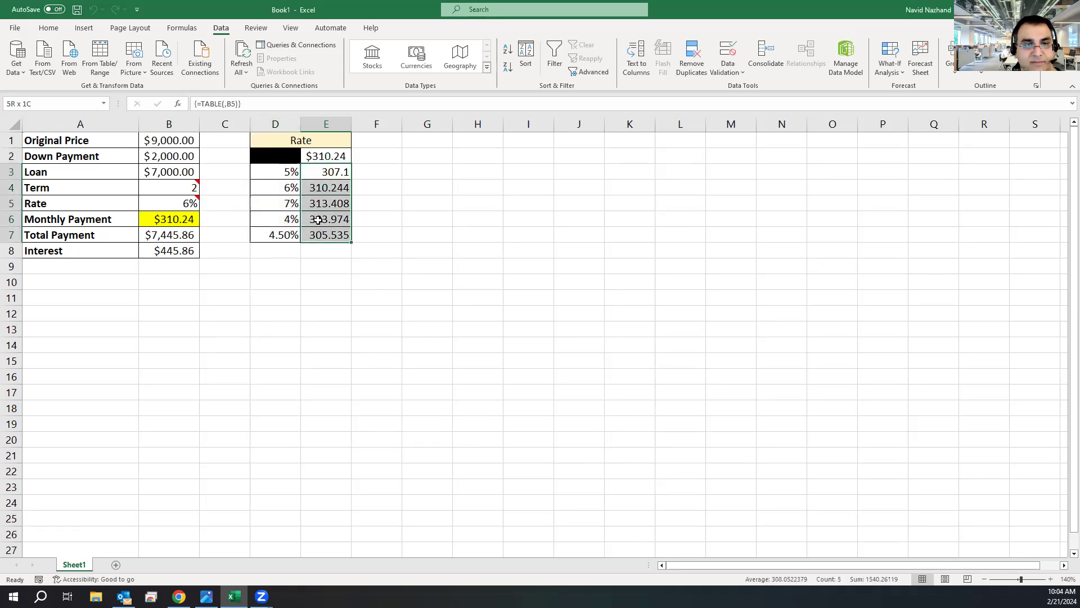
{"action": "left_click", "coordinate": [48, 27]}
{"action": "left_click", "coordinate": [411, 67]}
{"action": "left_click", "coordinate": [339, 205]}
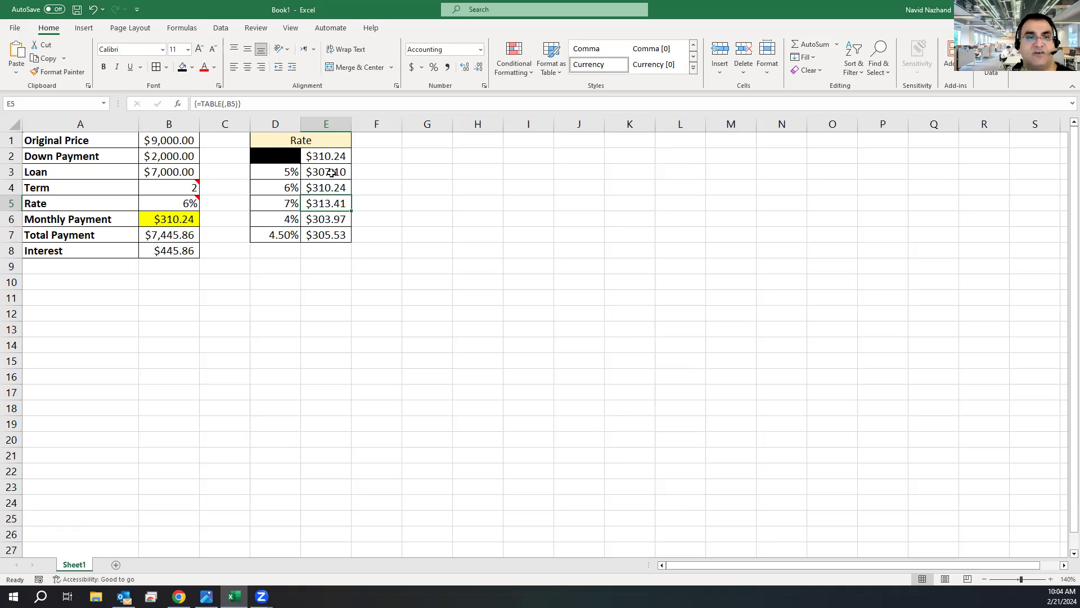
Compare the data table payments for the different rates with the monthly payment in B6
{"action": "left_click", "coordinate": [318, 186]}
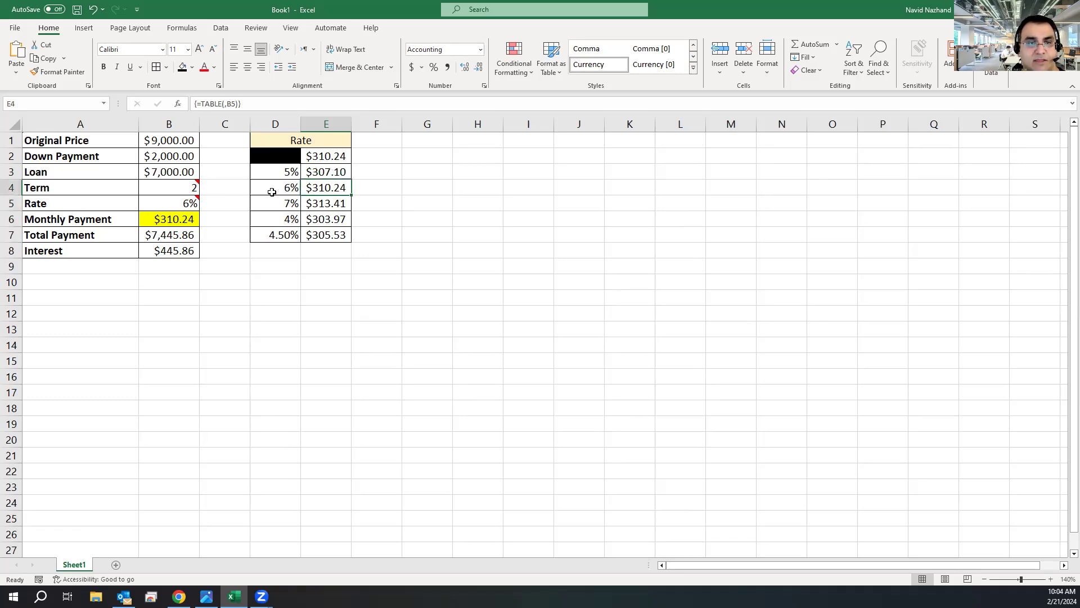
{"action": "left_click", "coordinate": [184, 223]}
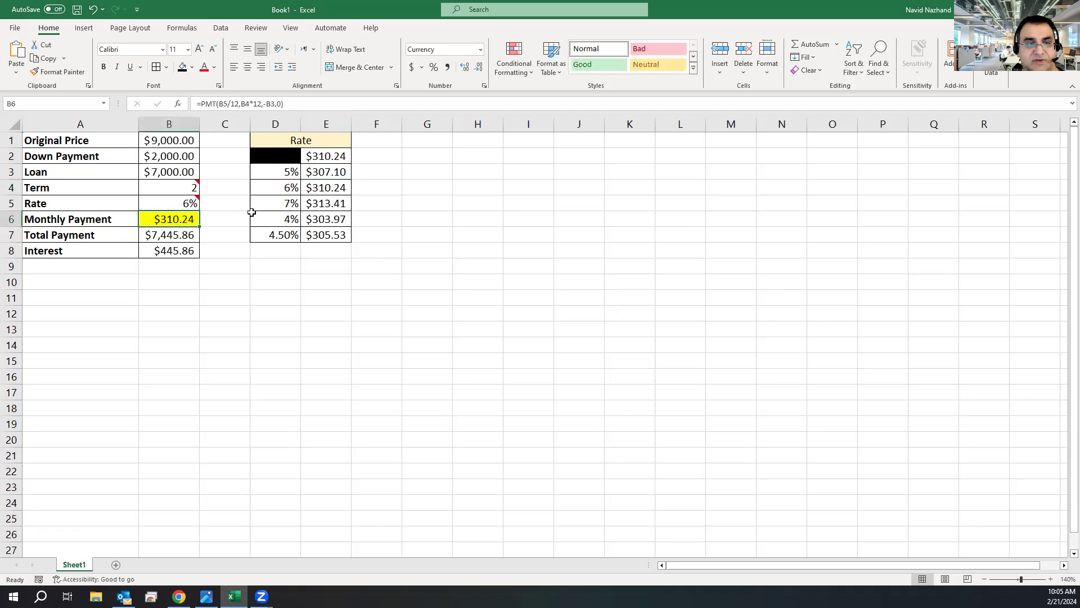
{"action": "left_click", "coordinate": [312, 188]}
{"action": "left_click", "coordinate": [323, 171]}
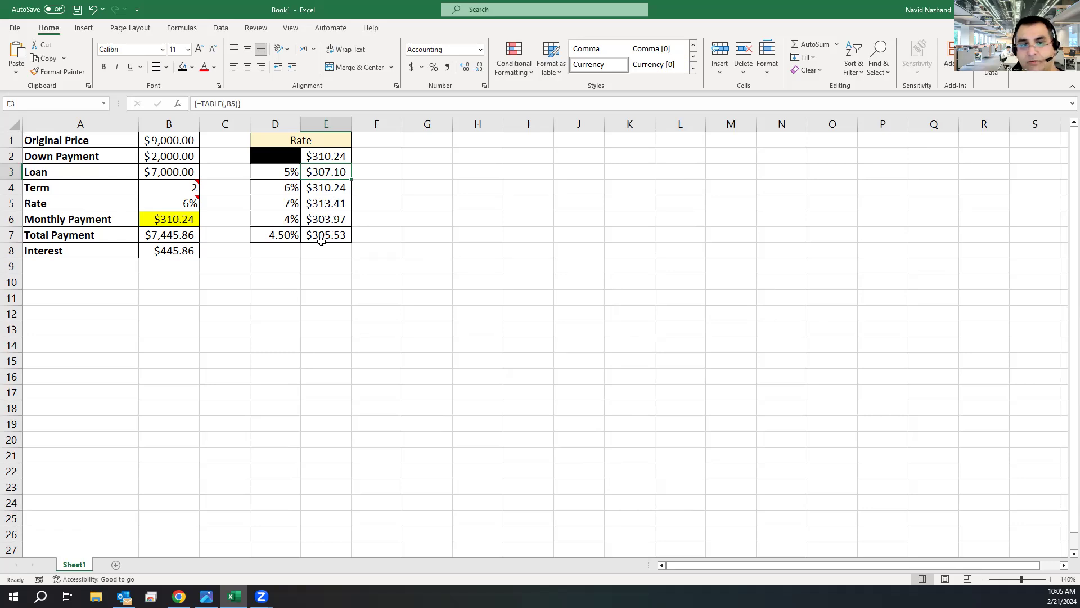
{"action": "left_click", "coordinate": [316, 220]}
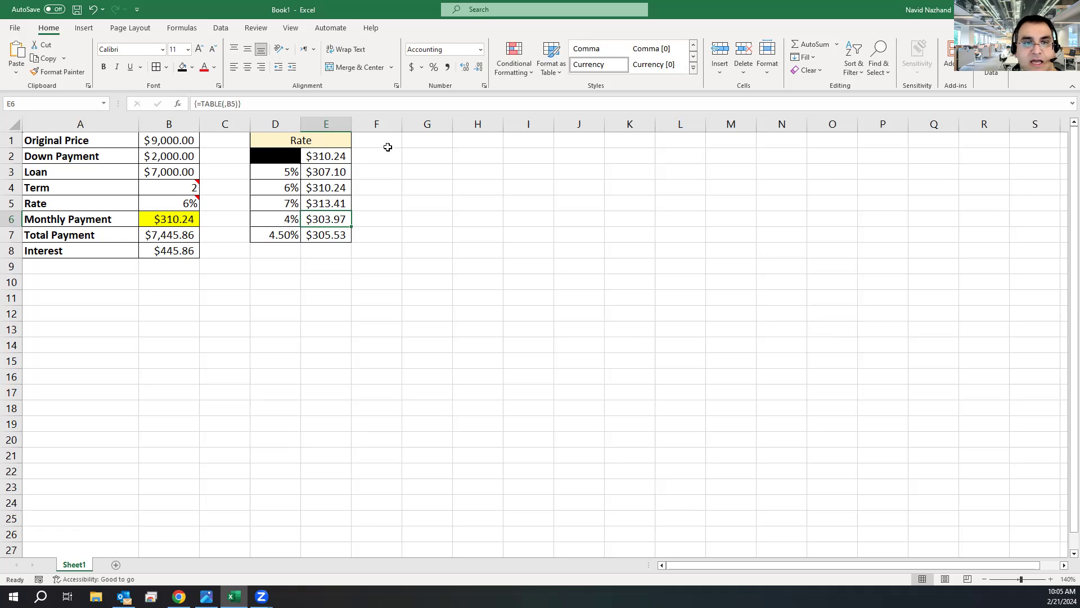
Merge and center cells F1:G1 and enter the heading Loan
{"action": "left_click_drag", "start_coordinate": [371, 140], "coordinate": [427, 140]}
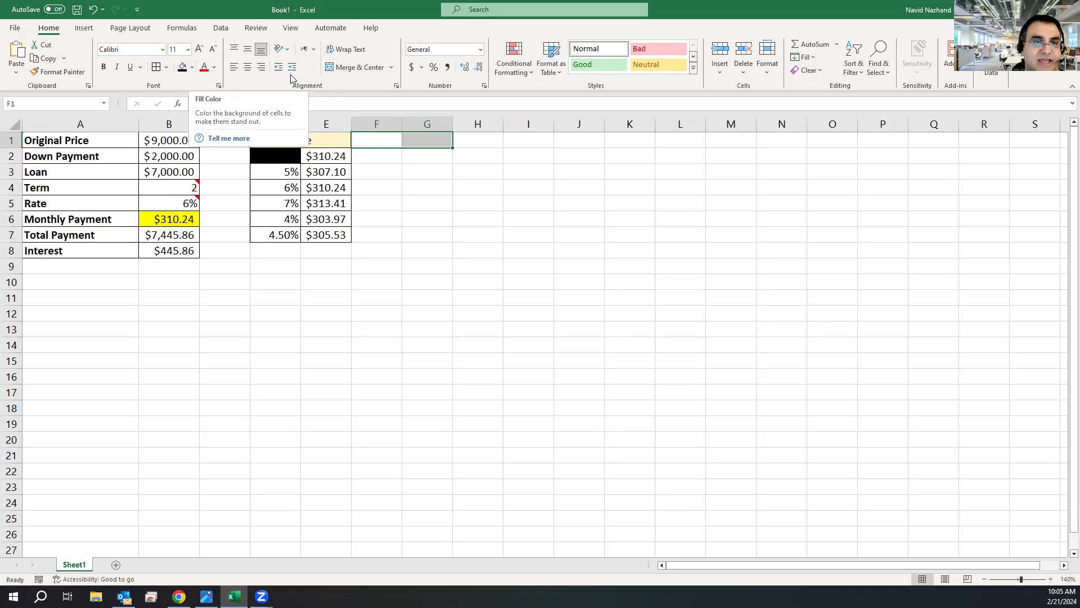
{"action": "left_click", "coordinate": [330, 69]}
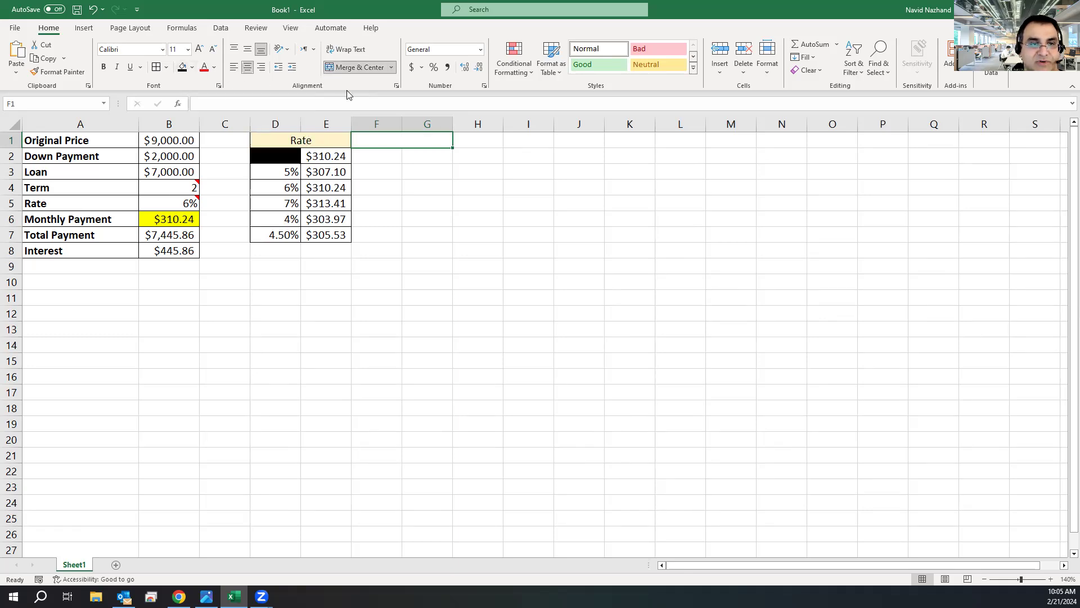
{"action": "double_click", "coordinate": [406, 139]}
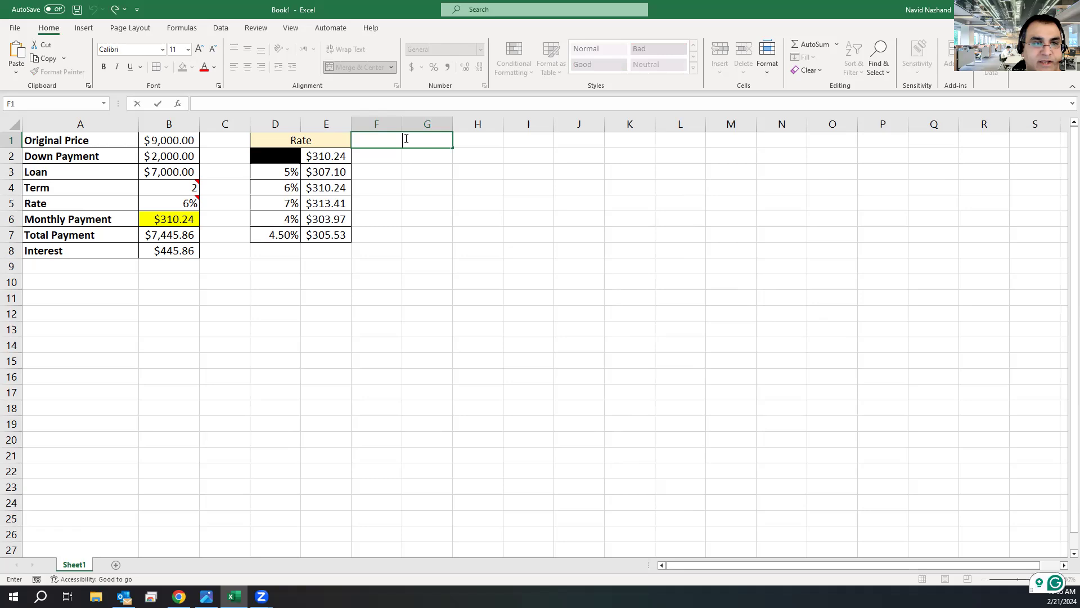
{"action": "type", "text": "Loan"}
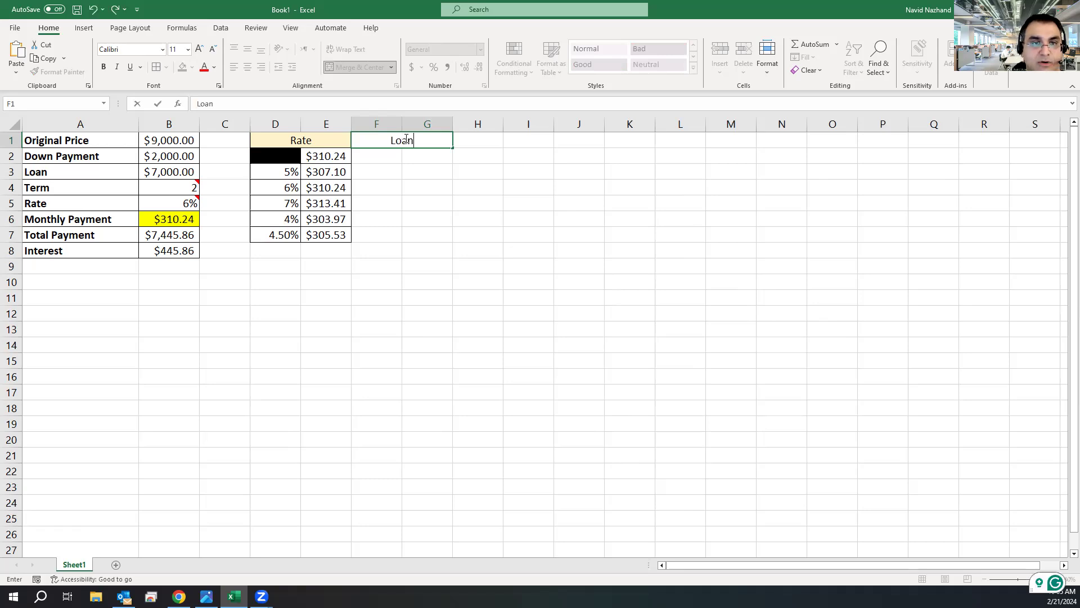
{"action": "key", "text": "Return"}
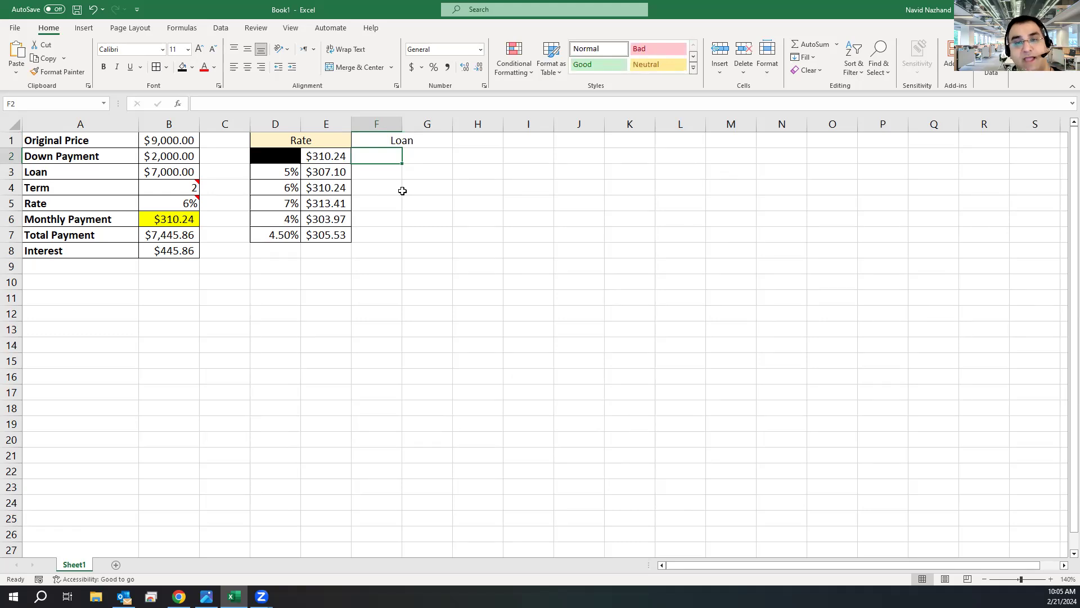
Fill cell F2 below the Loan heading with black
{"action": "left_click", "coordinate": [378, 169]}
{"action": "left_click", "coordinate": [373, 158]}
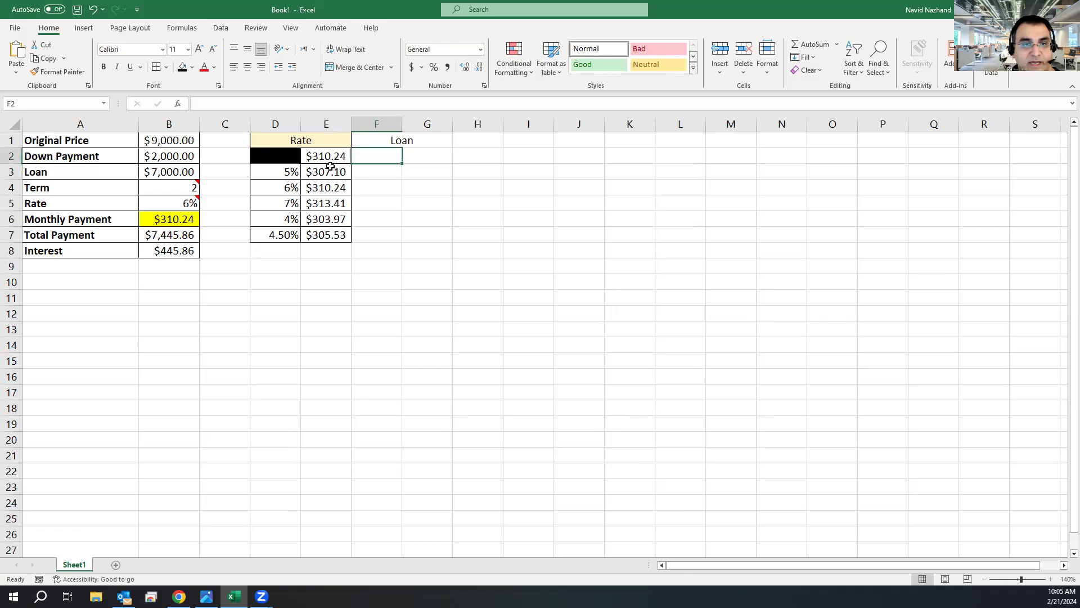
{"action": "left_click", "coordinate": [182, 67]}
Enter the loan amounts 10000, 9000, 7000, 5000 and 3000 in cells F3 to F7
{"action": "left_click", "coordinate": [375, 170]}
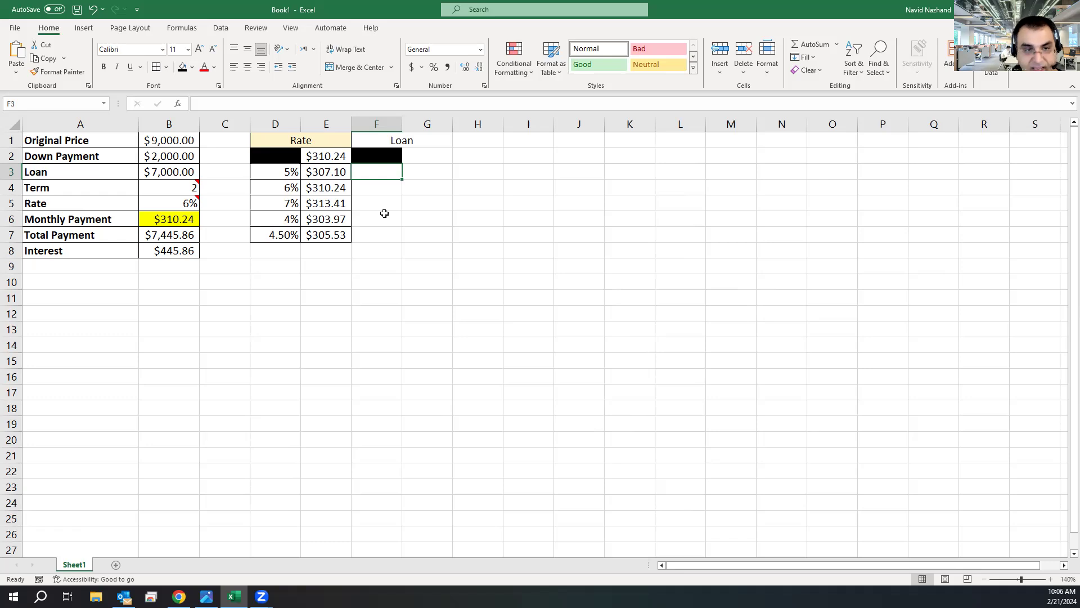
{"action": "type", "text": "10000"}
{"action": "key", "text": "Return"}
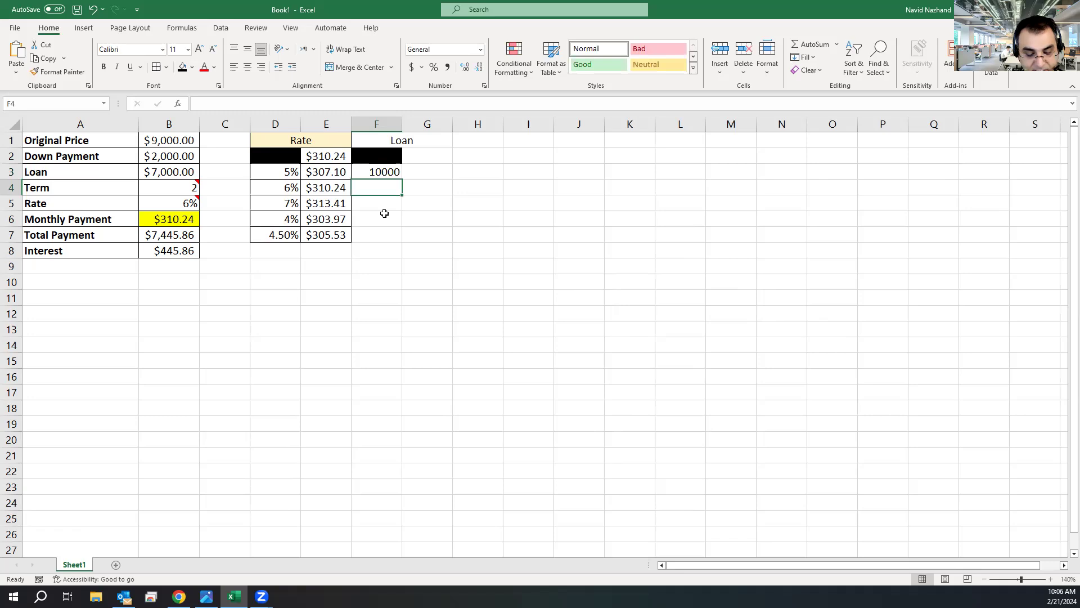
{"action": "type", "text": "9000"}
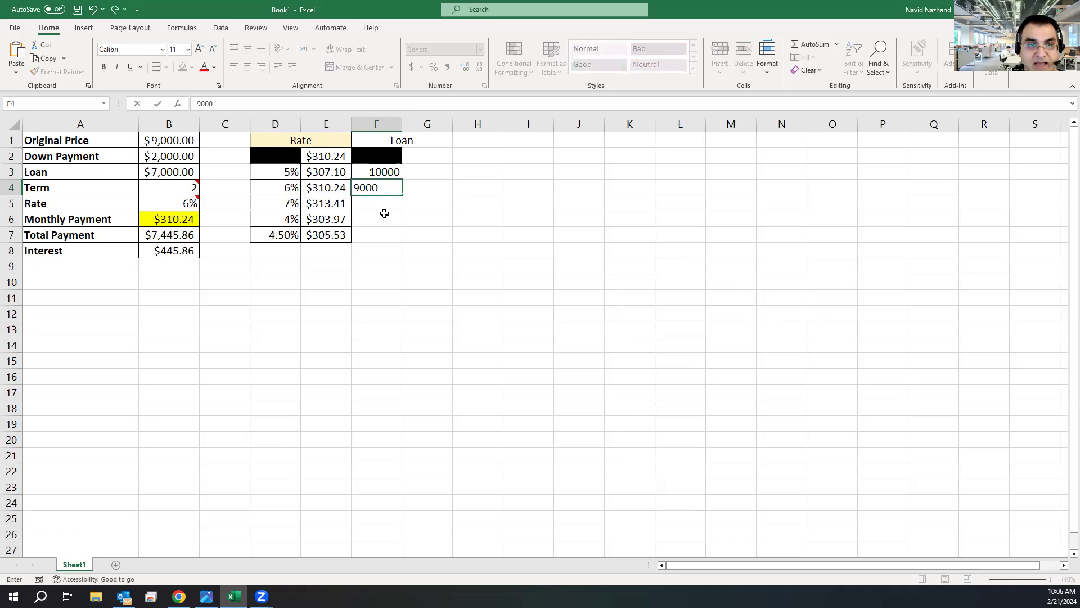
{"action": "type", "text": "0"}
{"action": "key", "text": "BackSpace"}
{"action": "key", "text": "Return"}
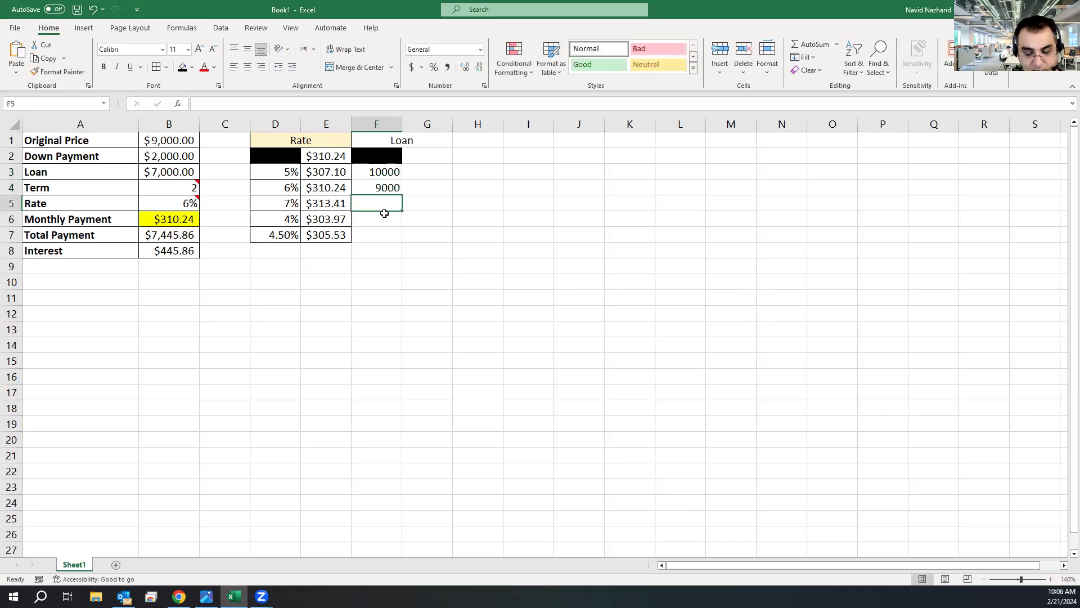
{"action": "type", "text": "7000"}
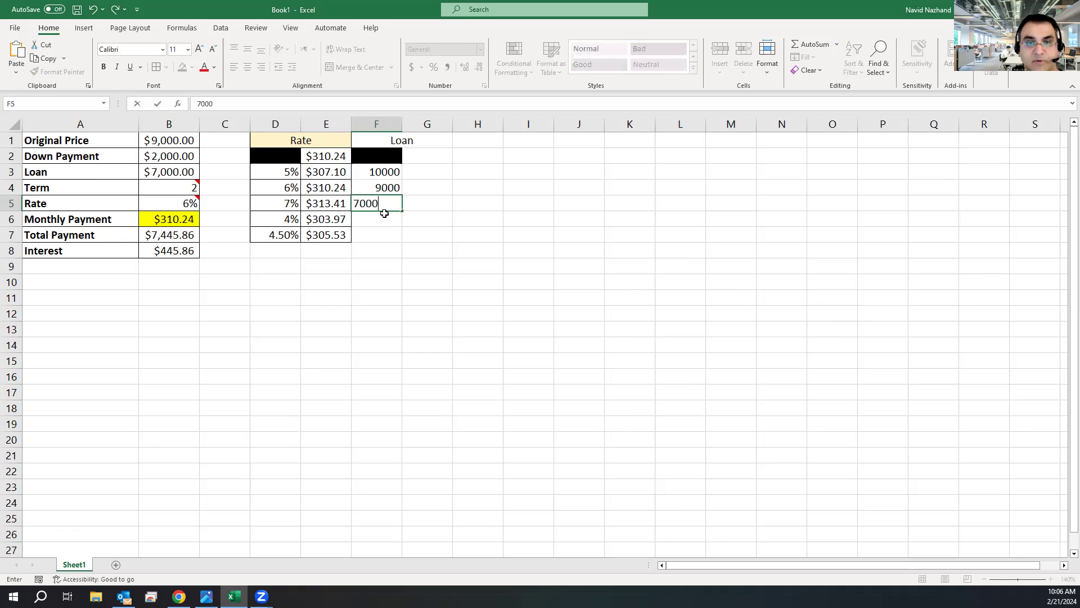
{"action": "key", "text": "Return"}
{"action": "type", "text": "500"}
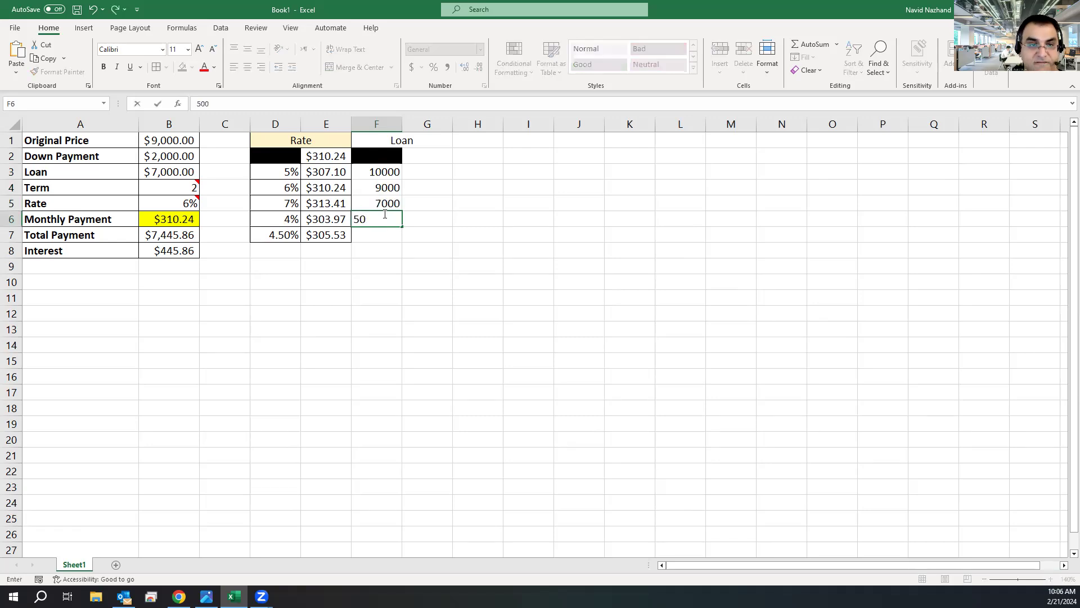
{"action": "key", "text": "Return"}
{"action": "type", "text": "3000"}
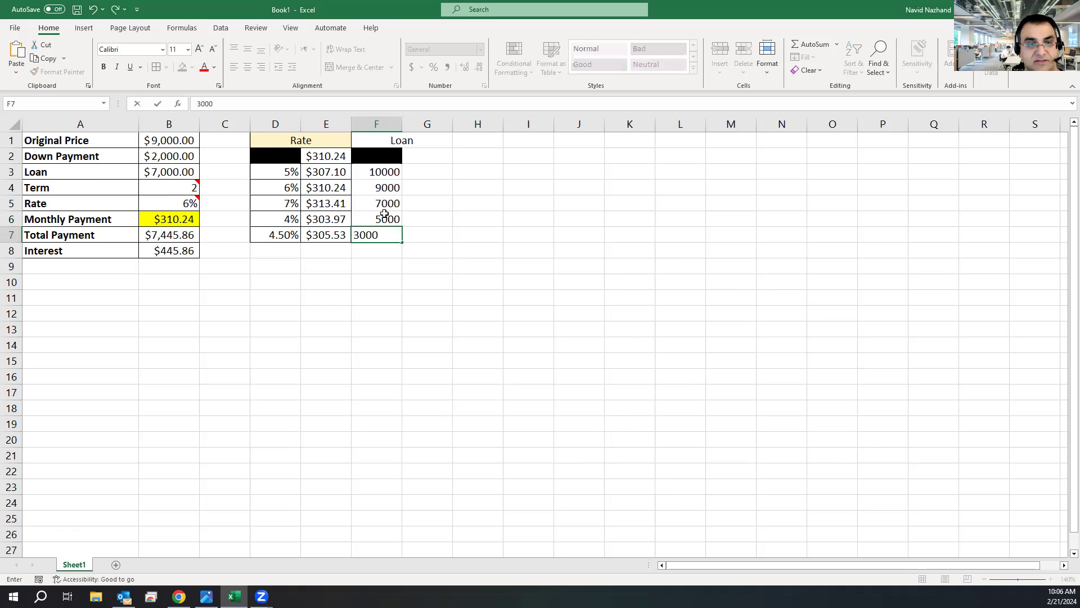
{"action": "key", "text": "Return"}
Apply the Accounting number format with dollar signs to the loan amounts in F3:F7
{"action": "left_click_drag", "start_coordinate": [389, 176], "coordinate": [388, 238]}
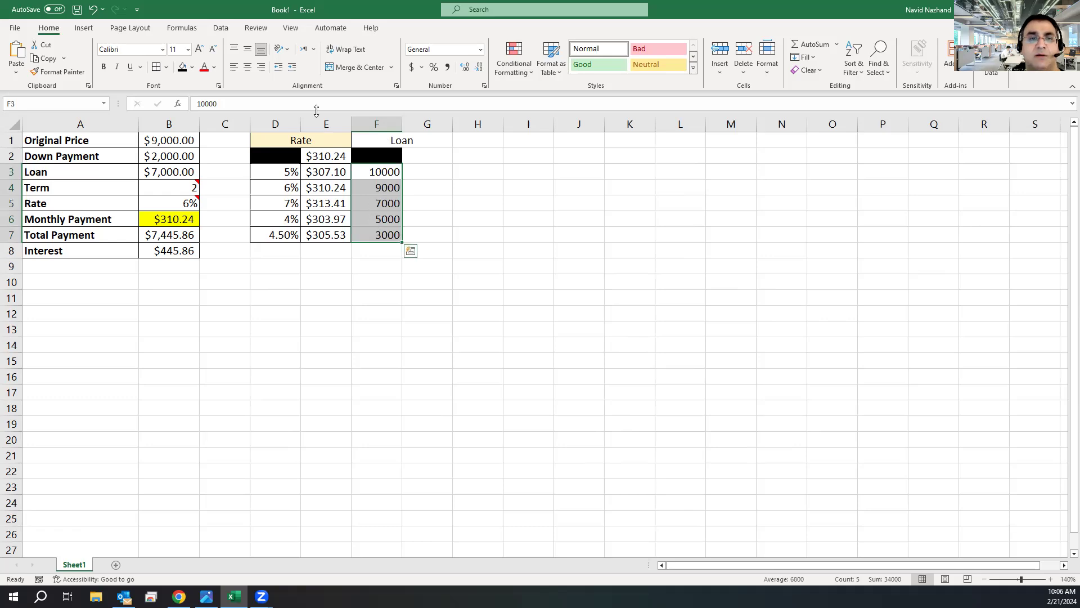
{"action": "left_click", "coordinate": [411, 67]}
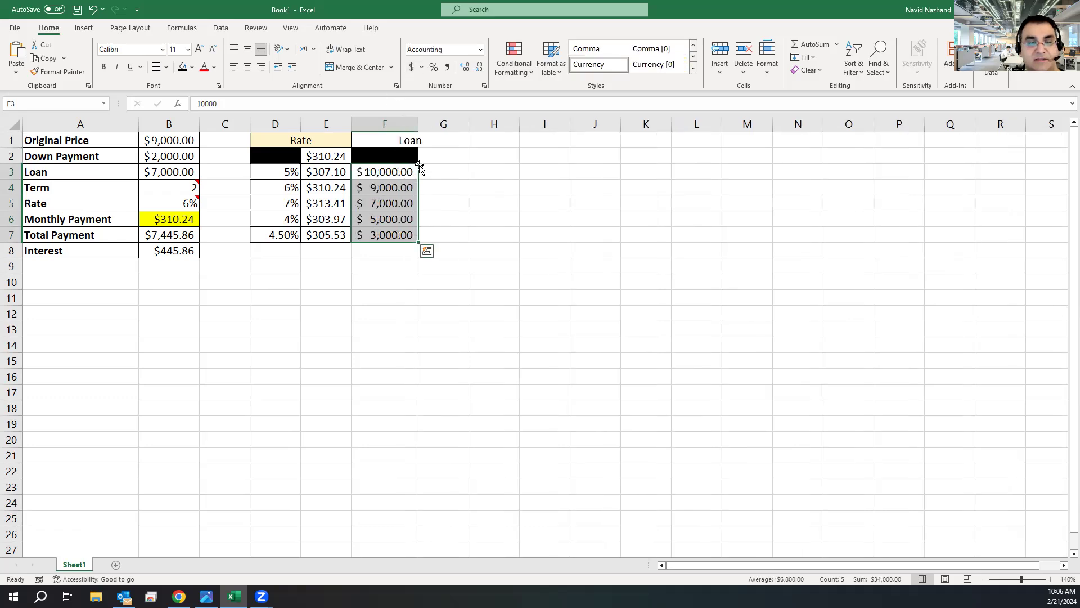
{"action": "left_click", "coordinate": [442, 156]}
Add all borders to the loan table F1:G7 and fill its Loan heading with gold
{"action": "left_click_drag", "start_coordinate": [431, 142], "coordinate": [425, 231]}
{"action": "left_click_drag", "start_coordinate": [393, 138], "coordinate": [362, 132]}
{"action": "left_click", "coordinate": [192, 67]}
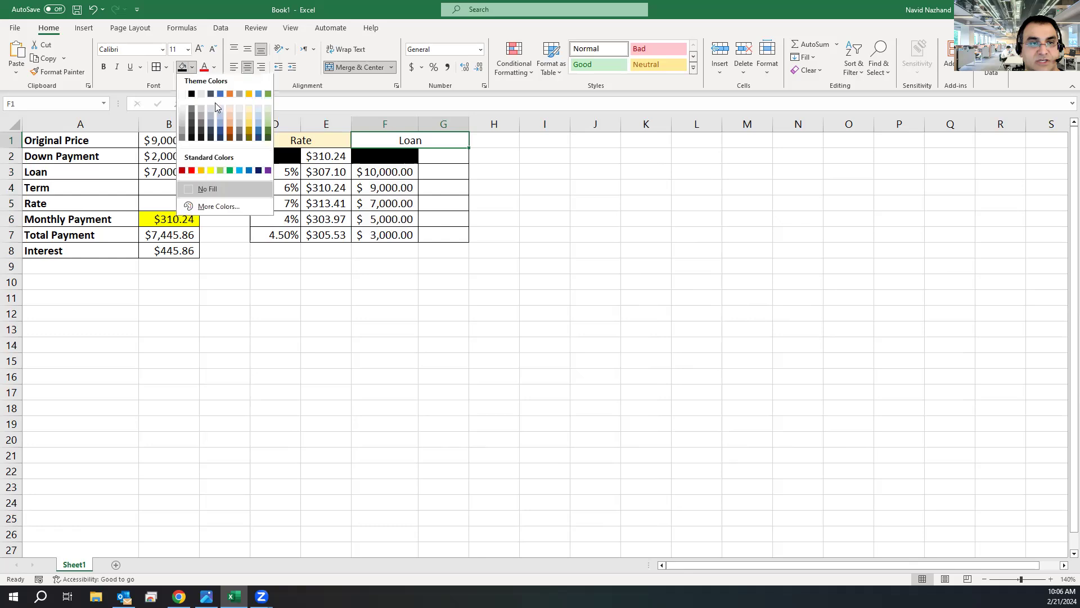
{"action": "left_click", "coordinate": [251, 122]}
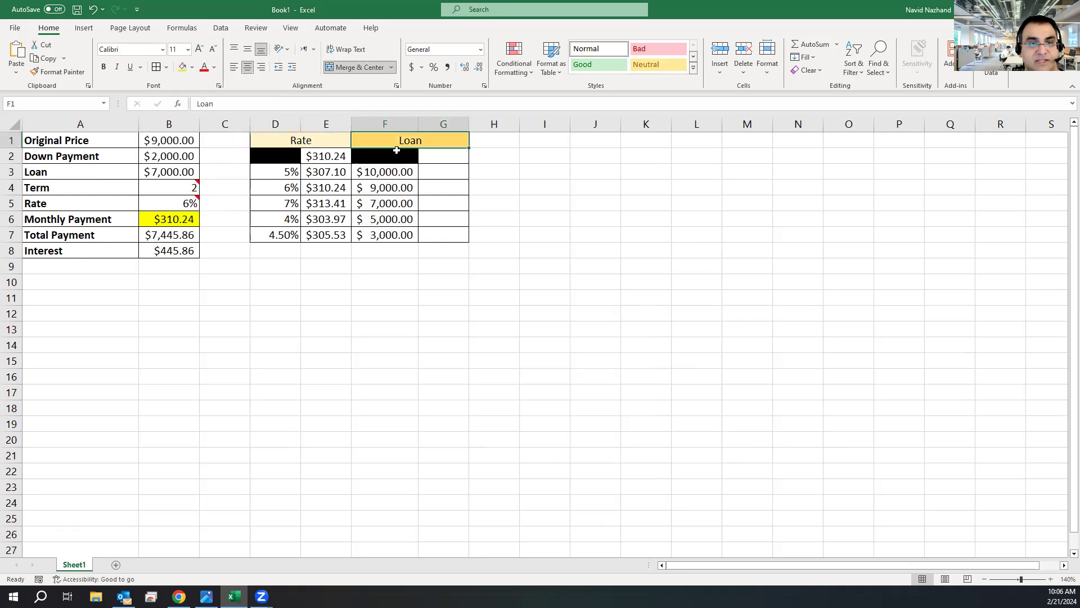
Link cell G2 to the monthly payment with the formula =B6
{"action": "left_click", "coordinate": [442, 159]}
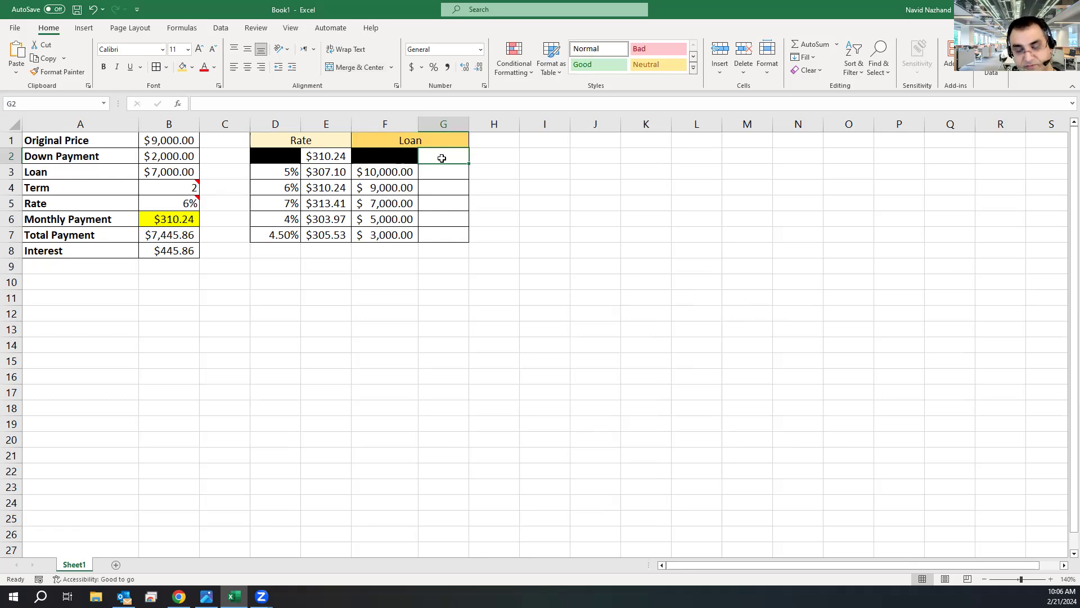
{"action": "type", "text": "="}
{"action": "left_click", "coordinate": [163, 222]}
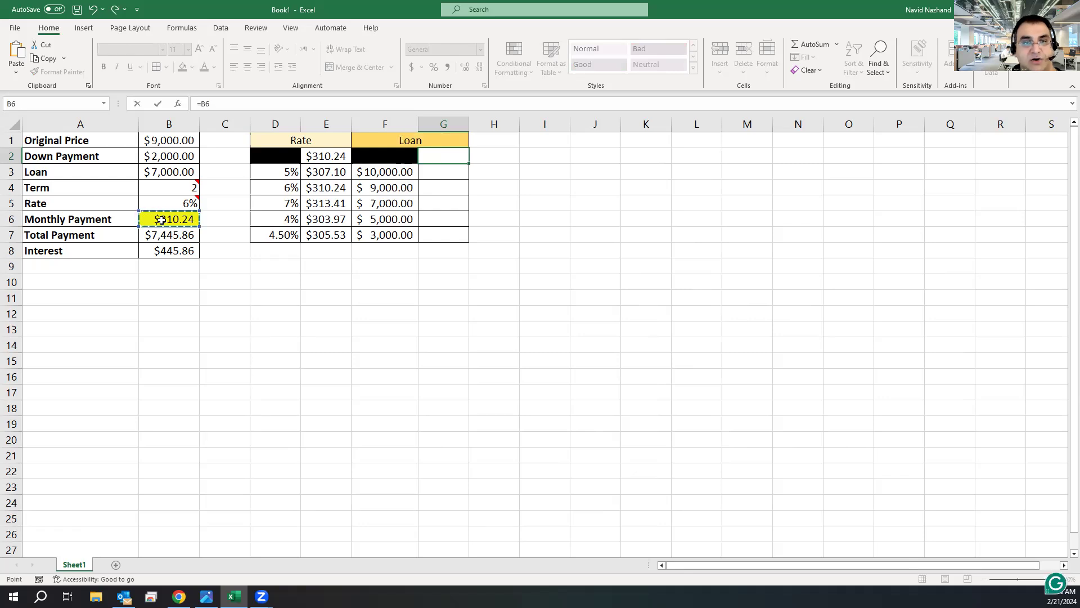
{"action": "key", "text": "Return"}
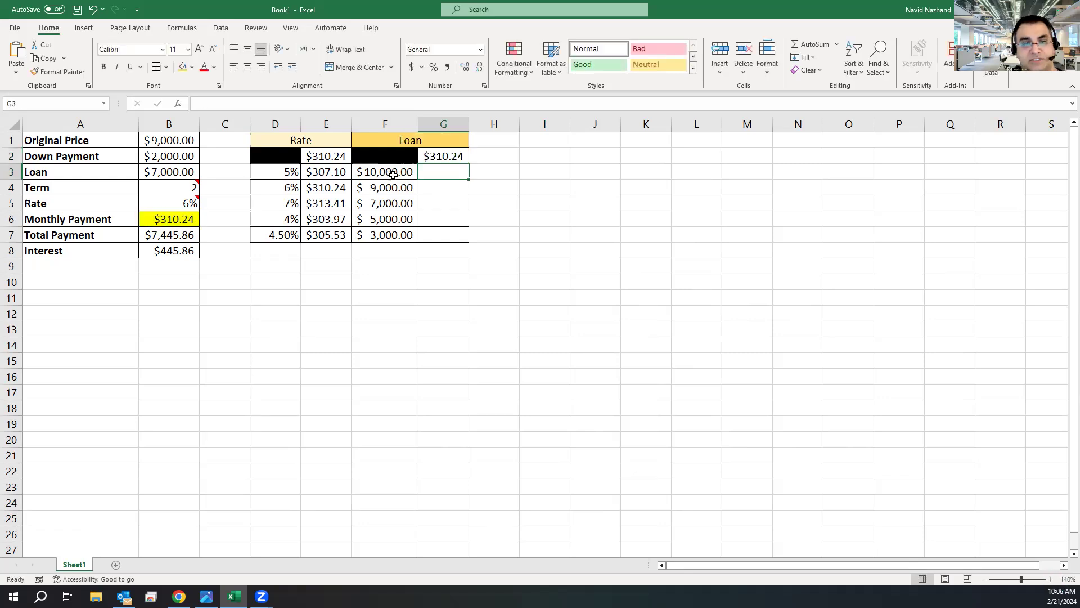
Create a What-If data table on F2:G7 using the loan amount in B3 as the column input cell
{"action": "left_click_drag", "start_coordinate": [383, 156], "coordinate": [438, 239]}
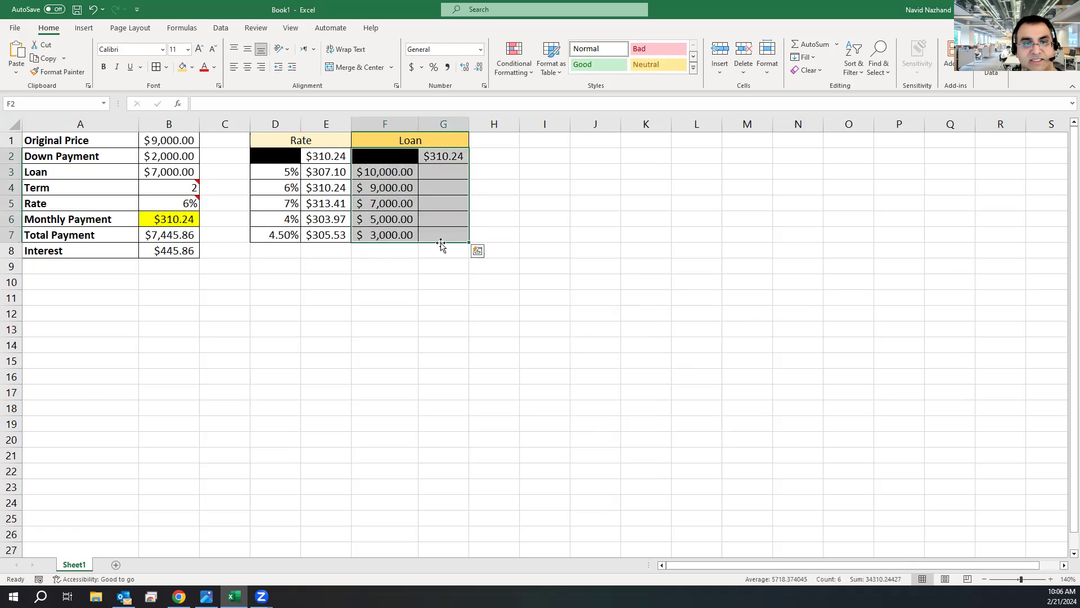
{"action": "left_click", "coordinate": [220, 27]}
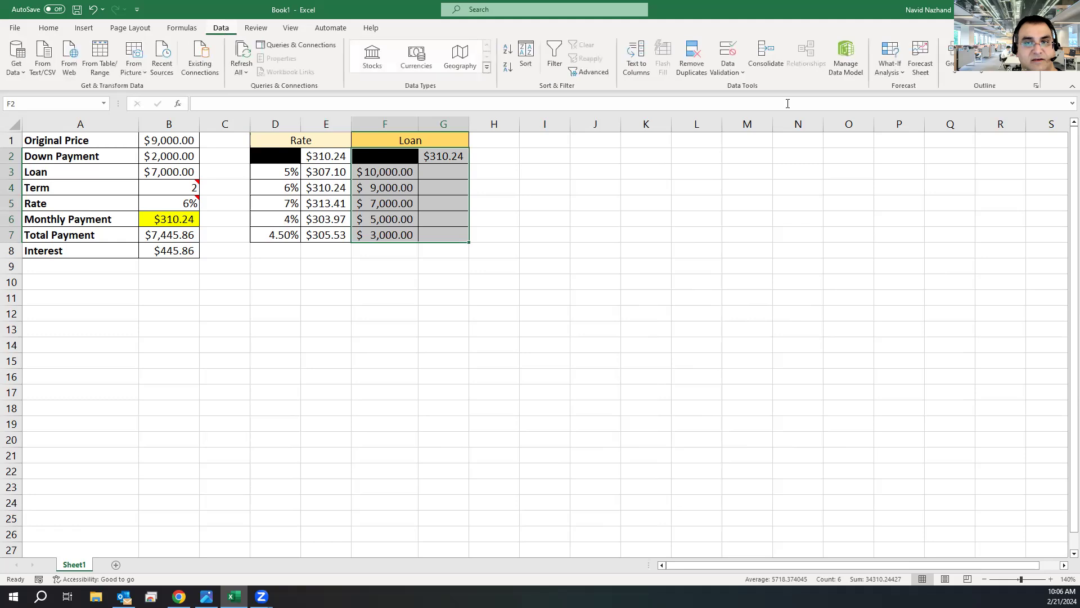
{"action": "left_click", "coordinate": [890, 66]}
{"action": "left_click", "coordinate": [913, 119]}
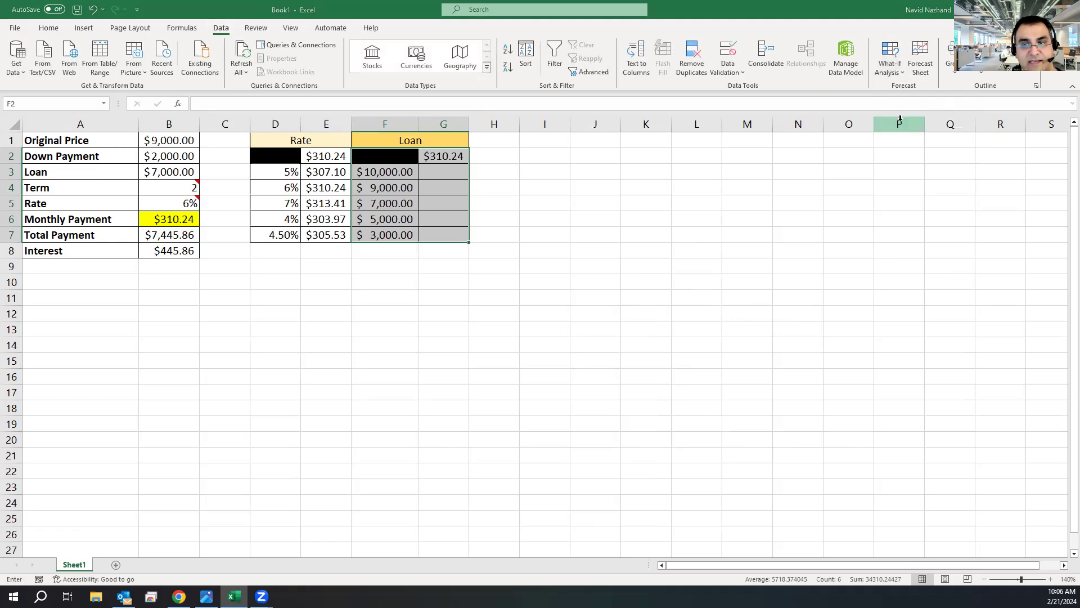
{"action": "left_click", "coordinate": [465, 259]}
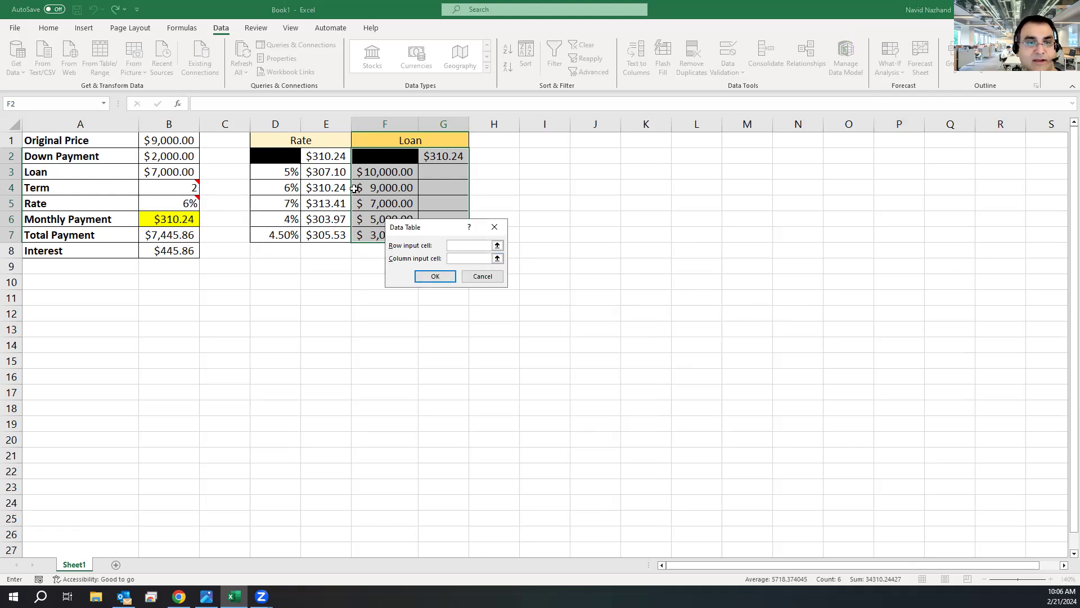
{"action": "left_click", "coordinate": [158, 172]}
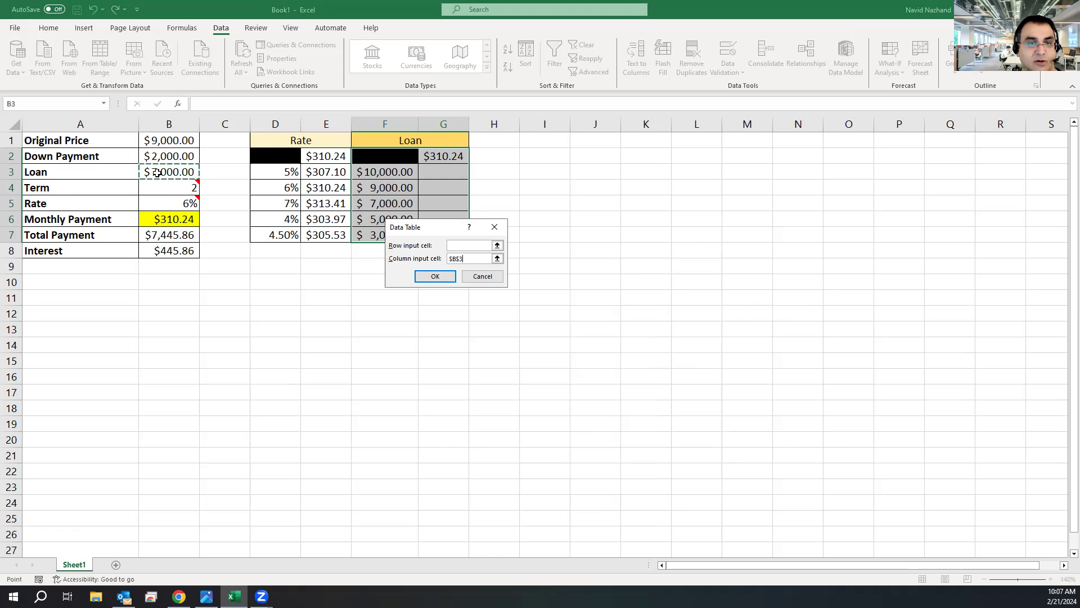
{"action": "left_click", "coordinate": [435, 276]}
Format the data table payments in G3:G7 as Accounting with dollar signs and review them against the loan amounts
{"action": "left_click_drag", "start_coordinate": [444, 173], "coordinate": [447, 230]}
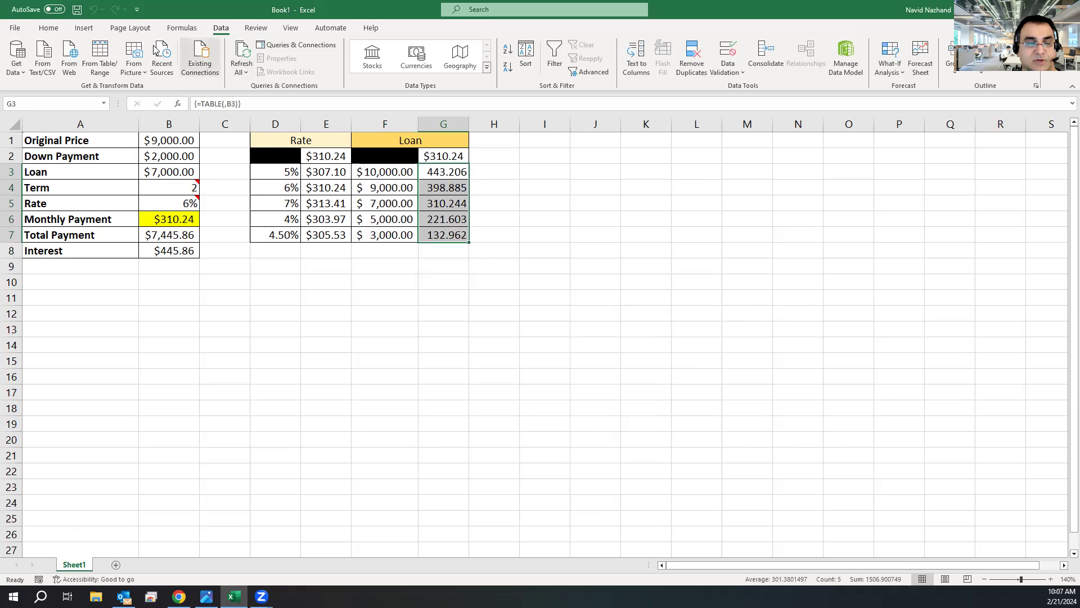
{"action": "left_click", "coordinate": [48, 28]}
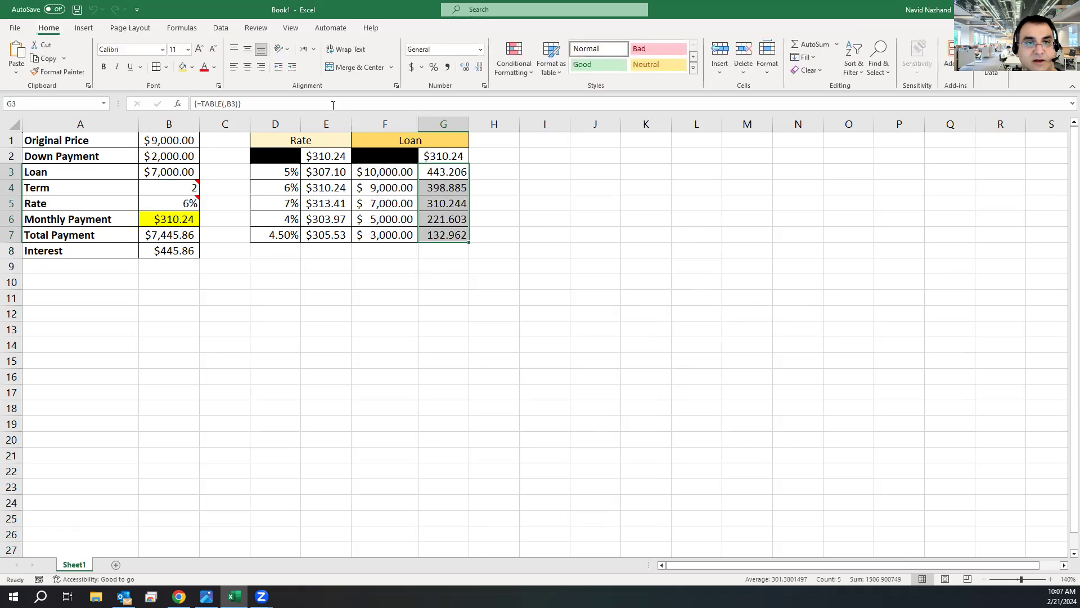
{"action": "left_click", "coordinate": [411, 67]}
{"action": "left_click", "coordinate": [436, 185]}
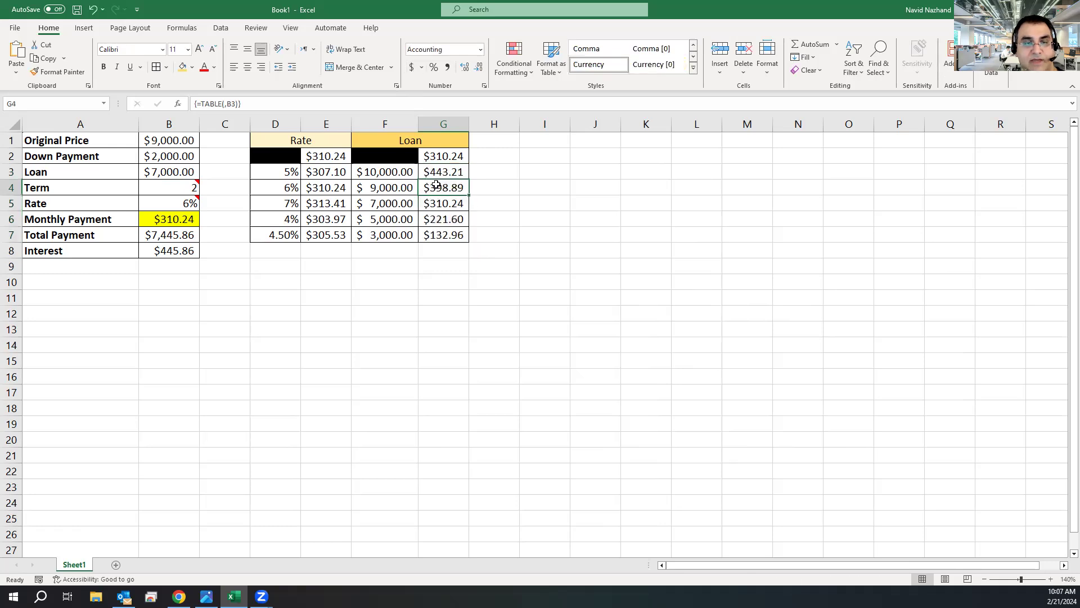
{"action": "left_click", "coordinate": [400, 179]}
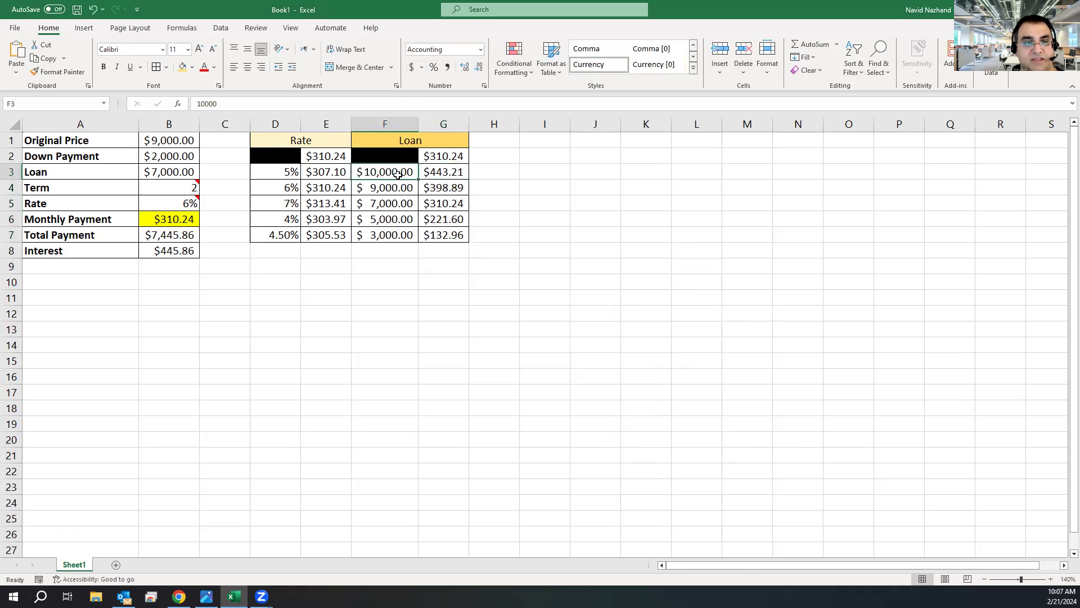
{"action": "left_click", "coordinate": [438, 177]}
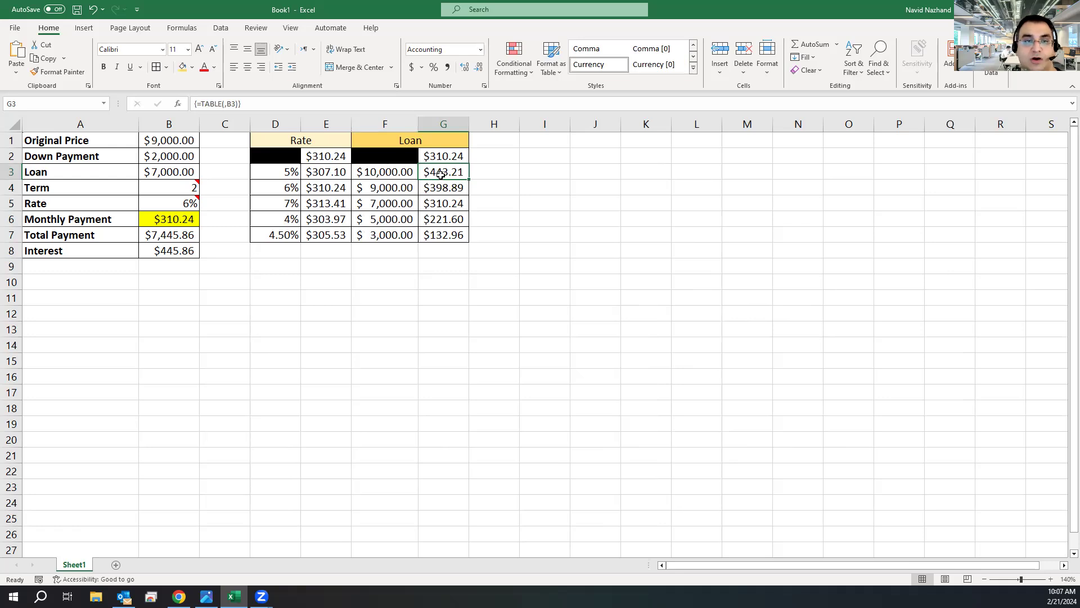
{"action": "left_click", "coordinate": [438, 205]}
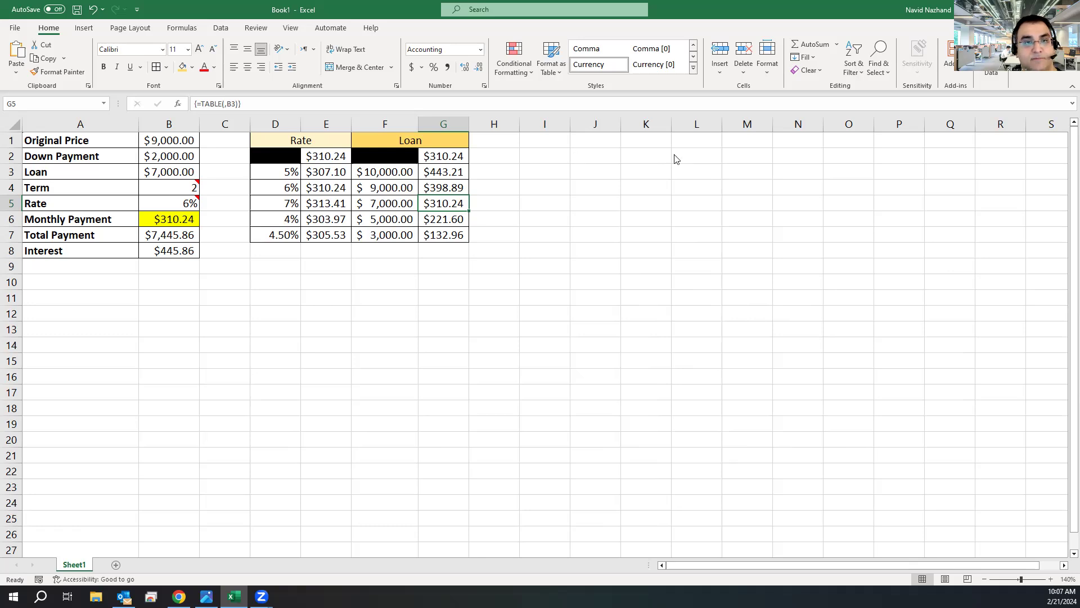
Merge and center cells H1:I1 and enter the heading Term
{"action": "left_click_drag", "start_coordinate": [495, 140], "coordinate": [542, 142]}
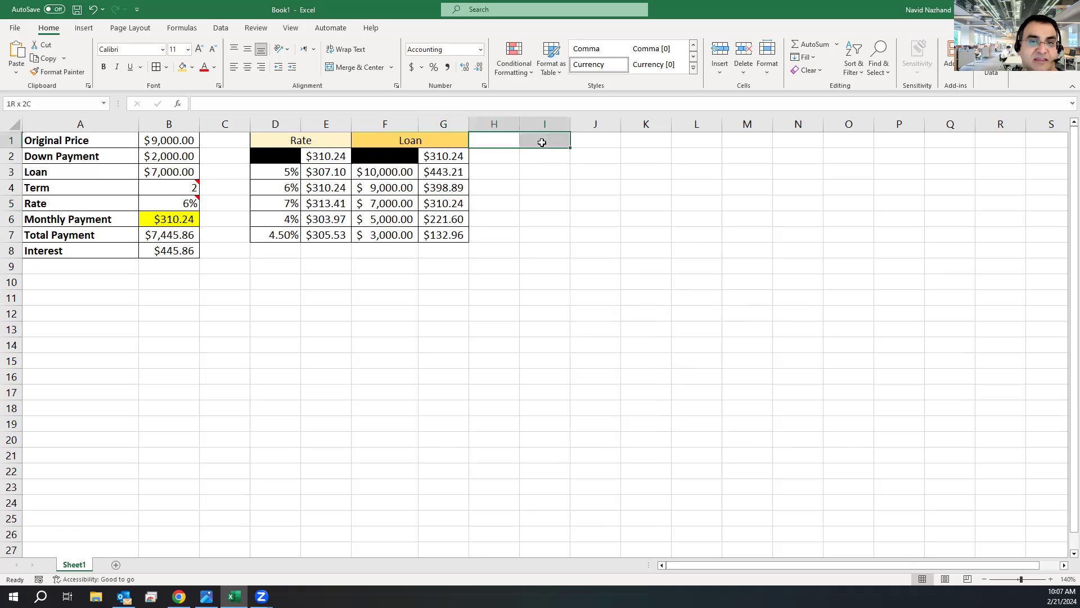
{"action": "left_click", "coordinate": [356, 67]}
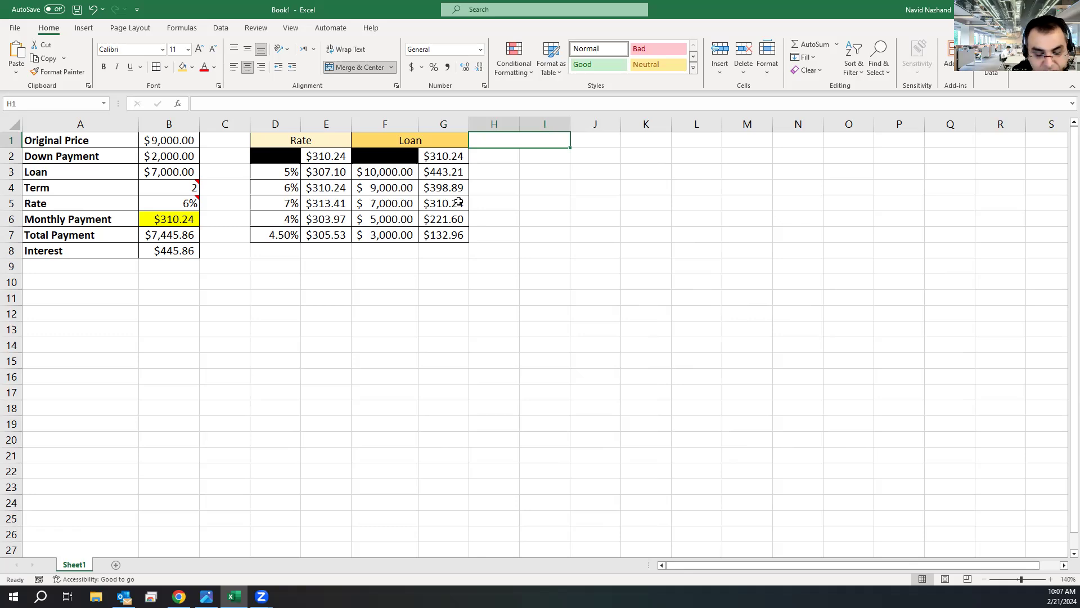
{"action": "type", "text": "Term"}
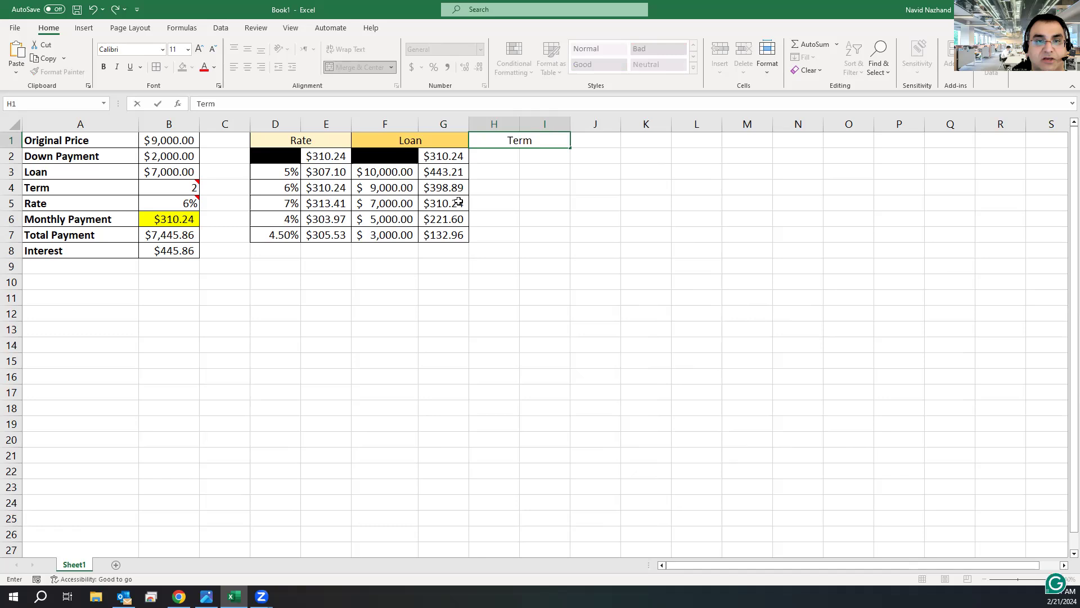
{"action": "key", "text": "Return"}
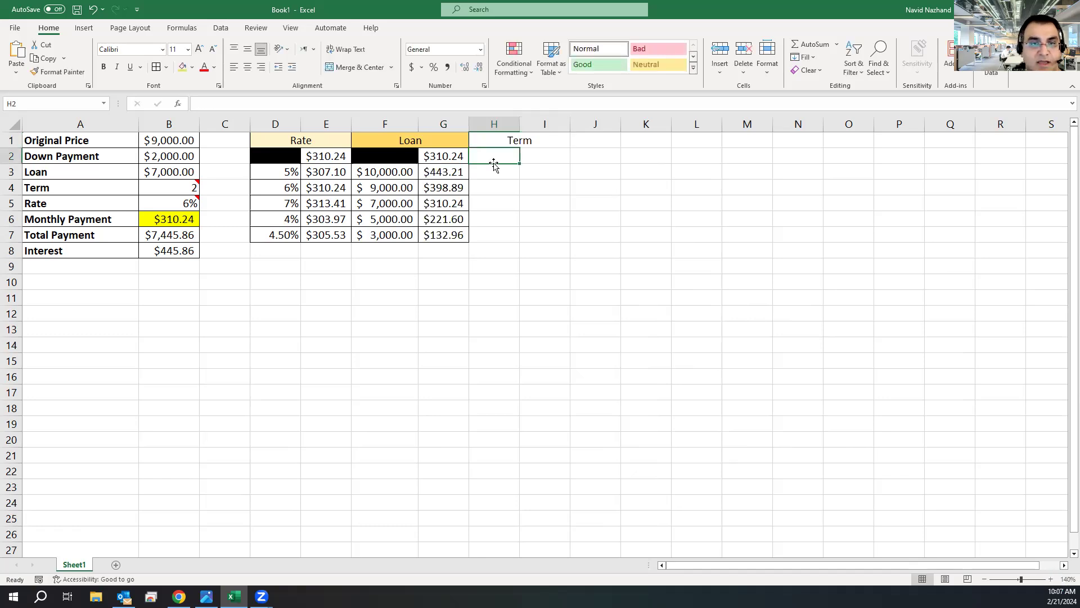
Fill cell H2 below the Term heading with black
{"action": "left_click", "coordinate": [183, 67]}
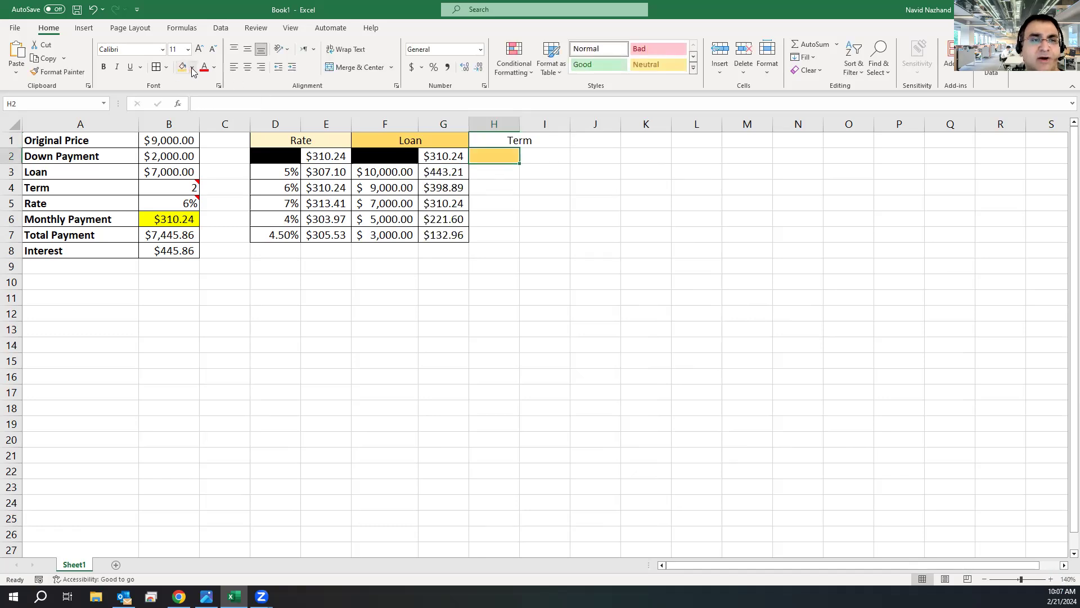
{"action": "left_click", "coordinate": [192, 67]}
{"action": "left_click", "coordinate": [192, 96]}
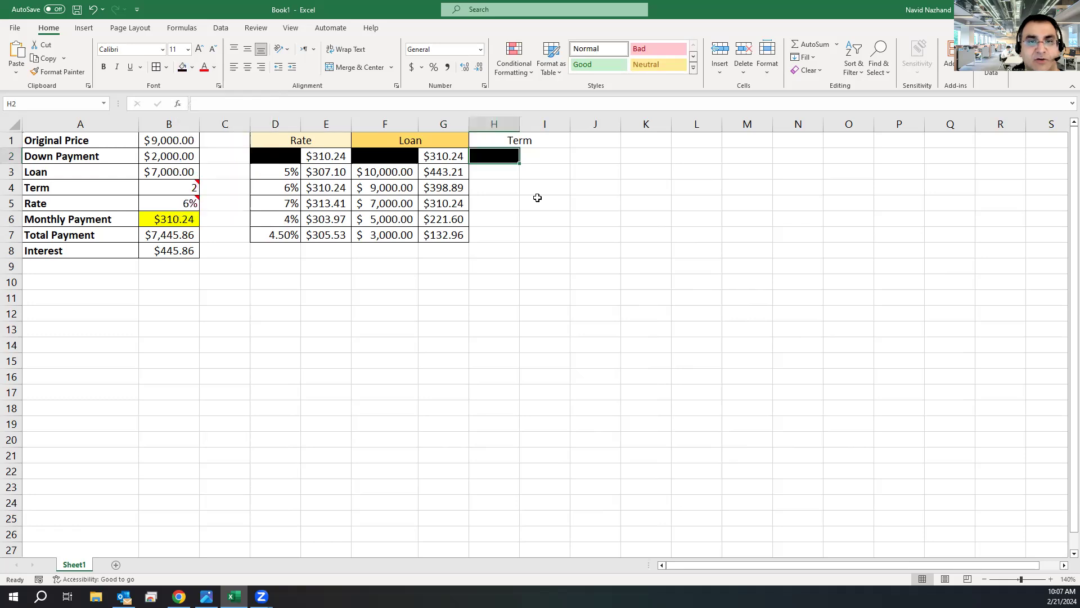
Enter the terms 1, 2, 3, 4 and 5 in cells H3 to H7
{"action": "left_click", "coordinate": [498, 174]}
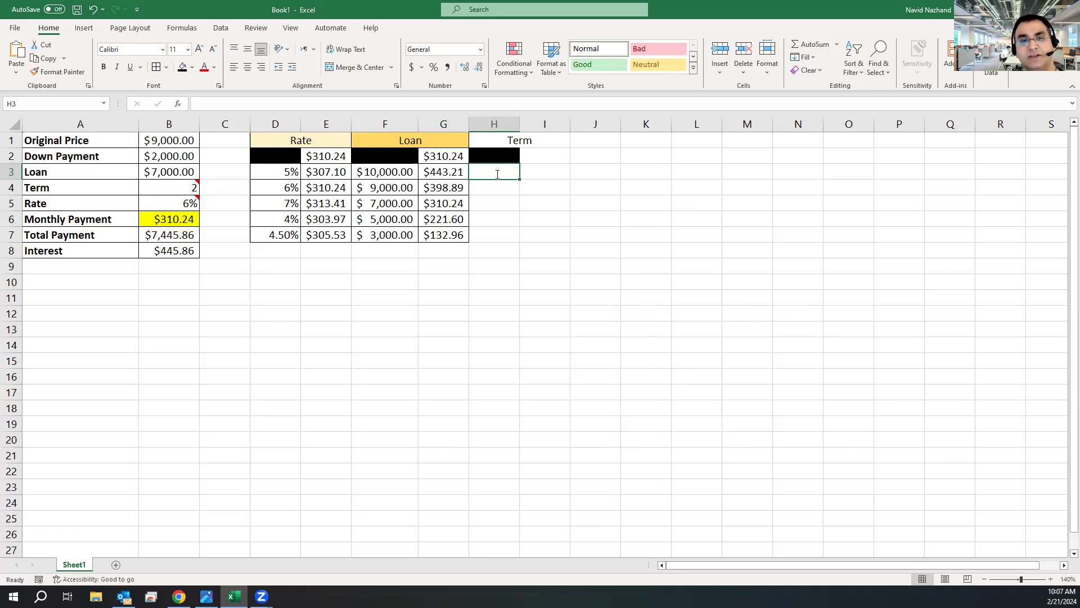
{"action": "type", "text": "1"}
{"action": "key", "text": "Return"}
{"action": "type", "text": "2"}
{"action": "key", "text": "Return"}
{"action": "type", "text": "3"}
{"action": "key", "text": "Return"}
{"action": "type", "text": "4"}
{"action": "key", "text": "Return"}
{"action": "type", "text": "5"}
{"action": "key", "text": "Return"}
Apply all borders to the Term table in H1:I7 and fill its merged heading with light orange
{"action": "left_click_drag", "start_coordinate": [486, 144], "coordinate": [521, 236]}
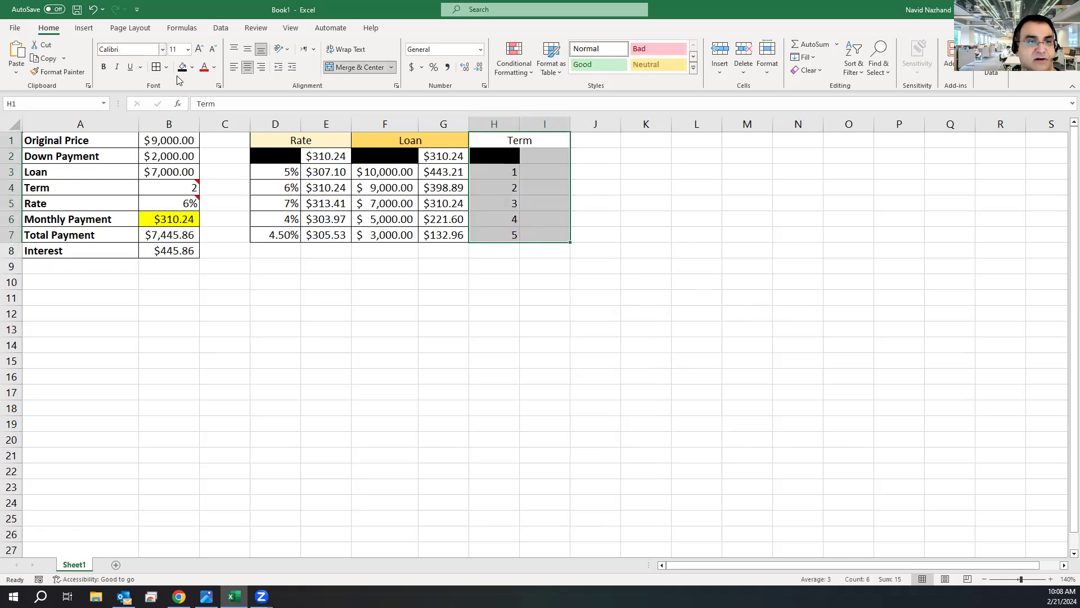
{"action": "left_click", "coordinate": [156, 67]}
{"action": "left_click", "coordinate": [521, 142]}
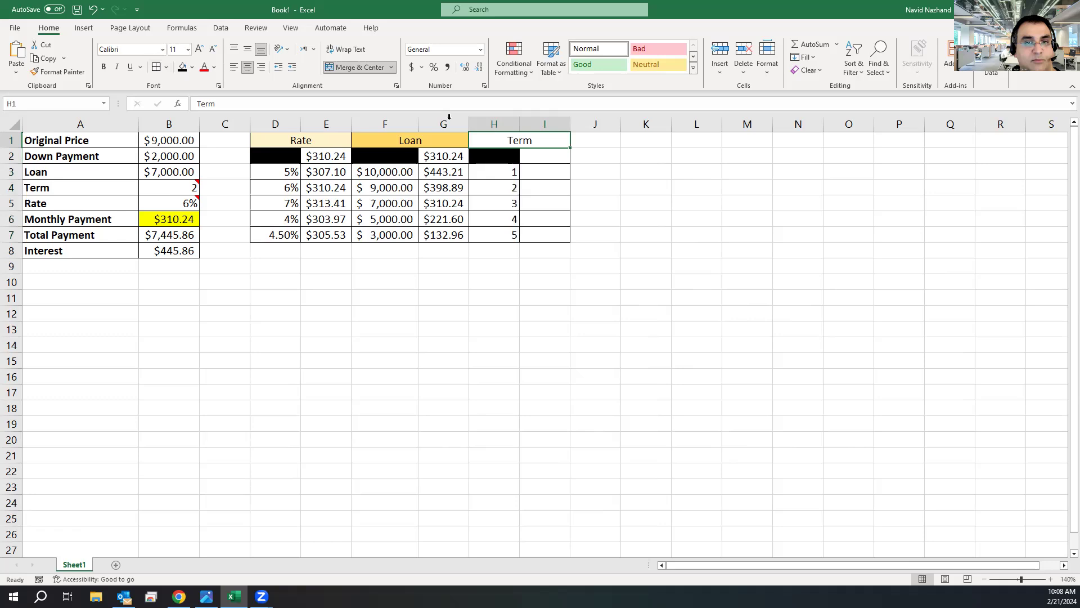
{"action": "left_click", "coordinate": [192, 67]}
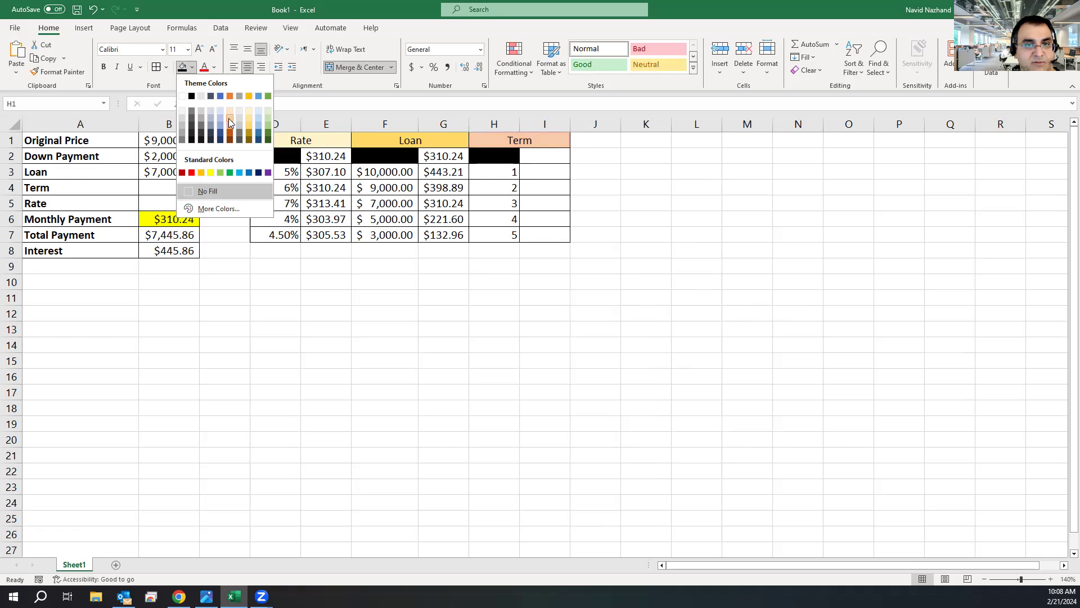
{"action": "left_click", "coordinate": [229, 118]}
Enter the formula =B6 in cell I2 to reference the monthly payment
{"action": "left_click", "coordinate": [536, 158]}
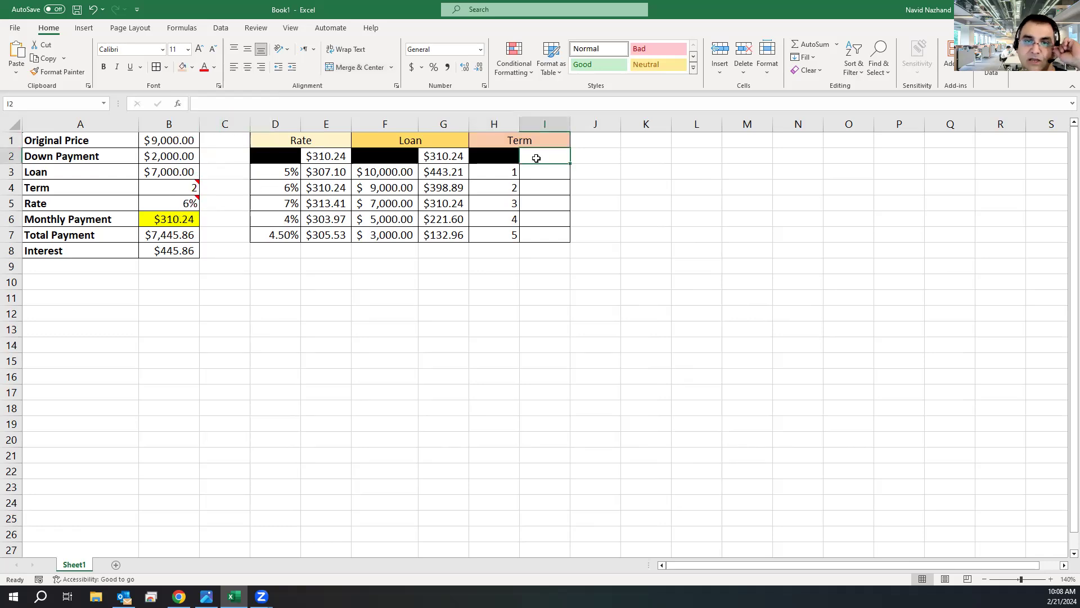
{"action": "type", "text": "="}
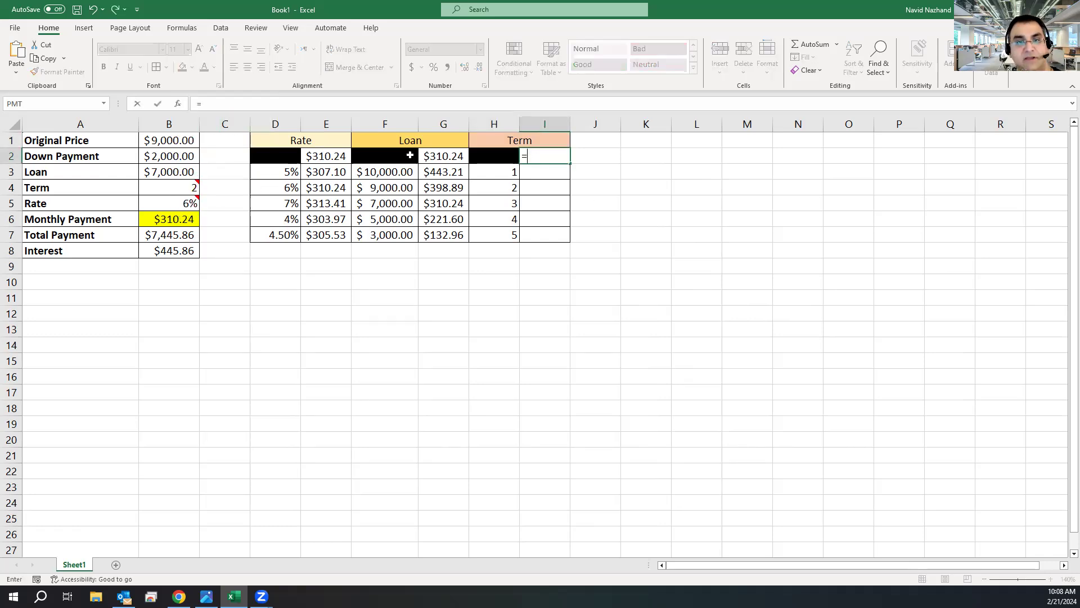
{"action": "left_click", "coordinate": [159, 222]}
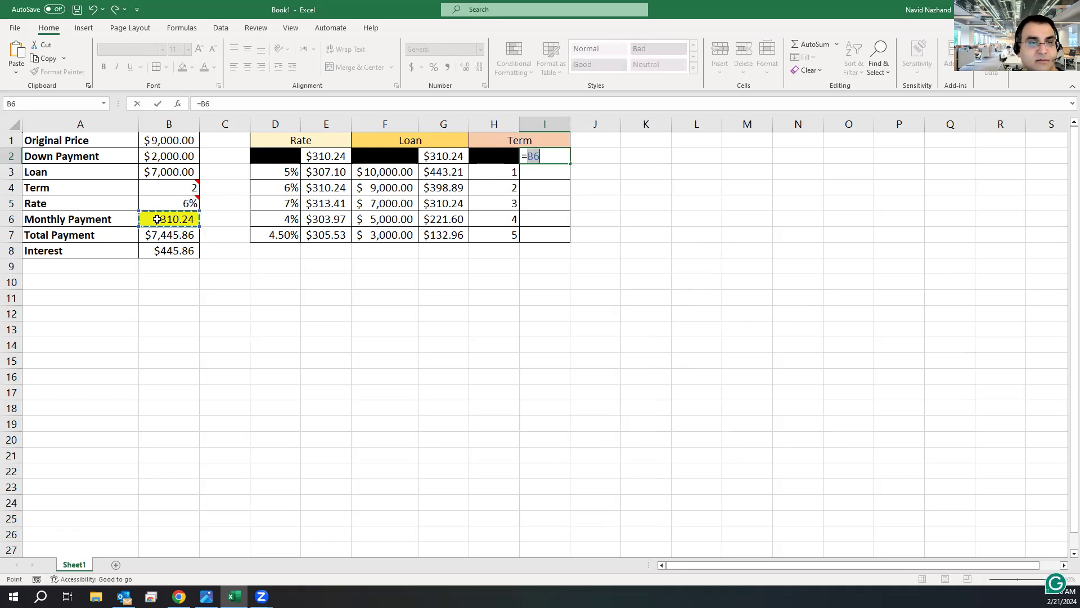
{"action": "key", "text": "Return"}
Create a What-If data table over H2:I7 with the Term cell B4 as the column input cell
{"action": "left_click_drag", "start_coordinate": [494, 157], "coordinate": [554, 231]}
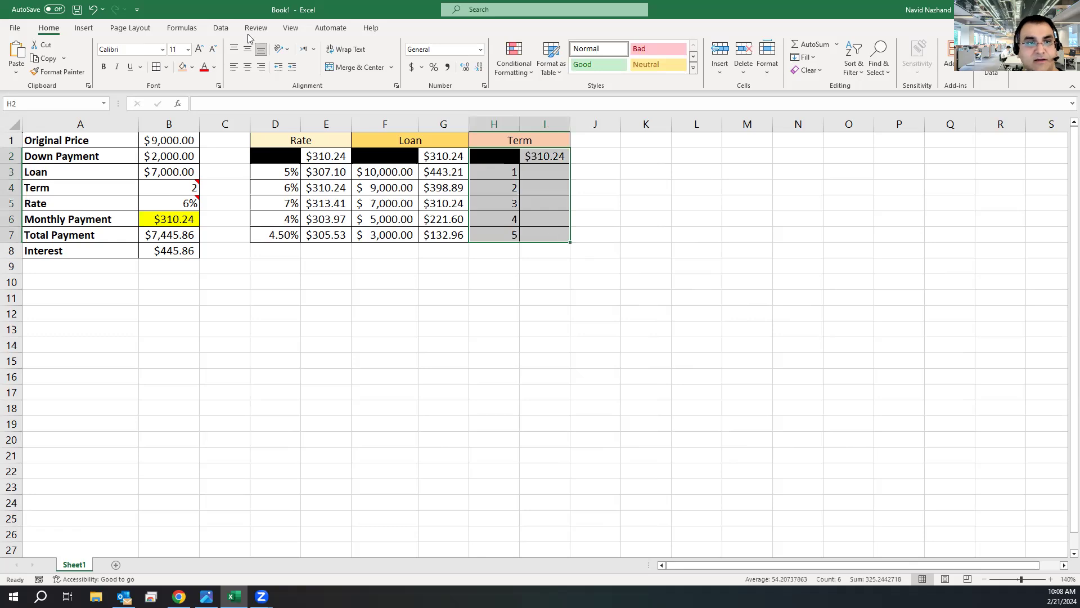
{"action": "left_click", "coordinate": [221, 29]}
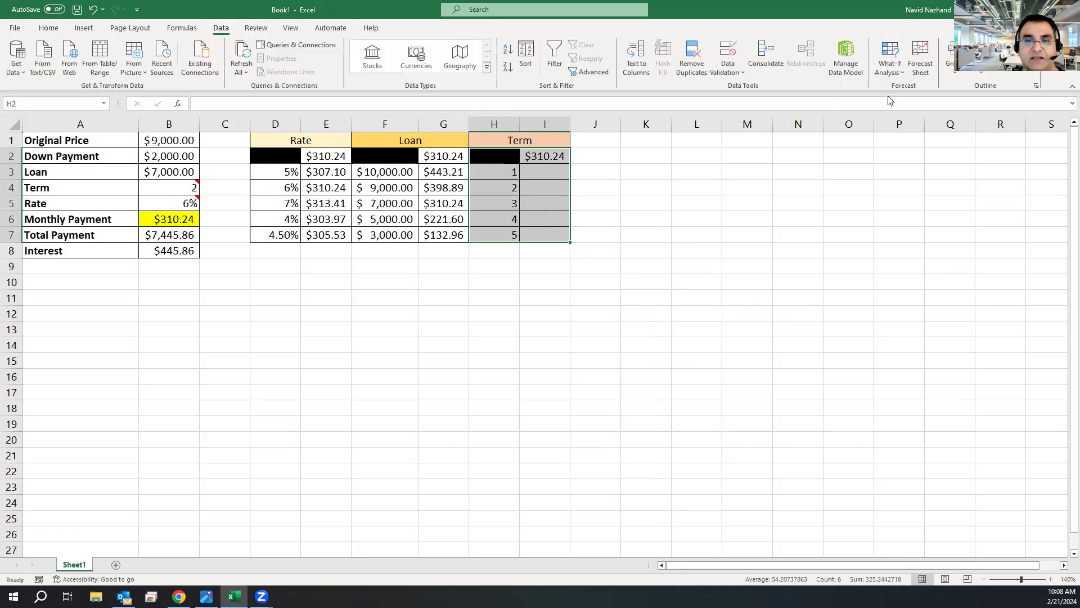
{"action": "left_click", "coordinate": [890, 67]}
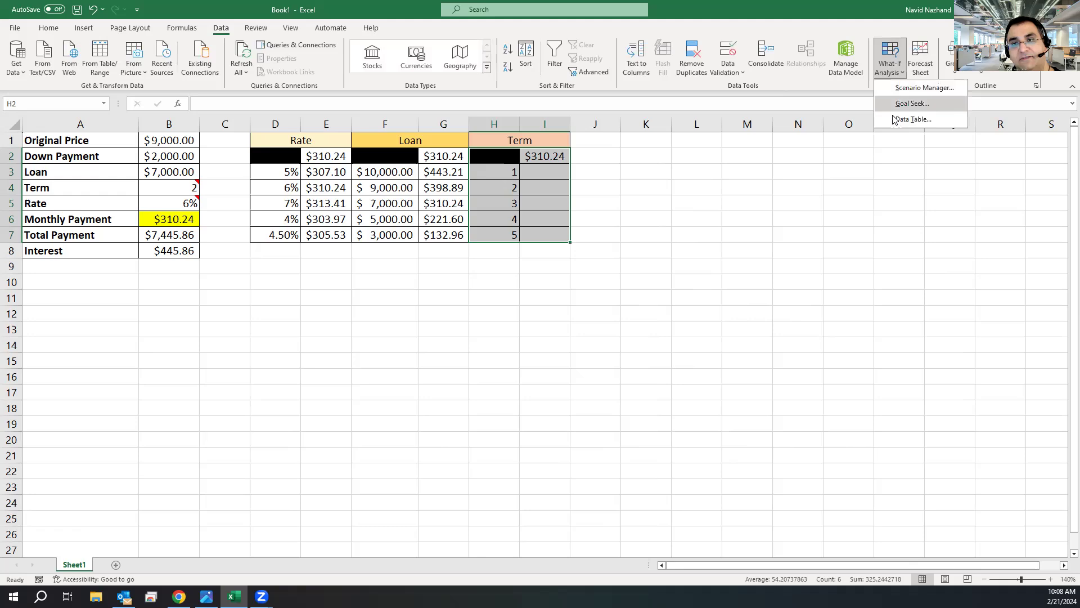
{"action": "left_click", "coordinate": [912, 119]}
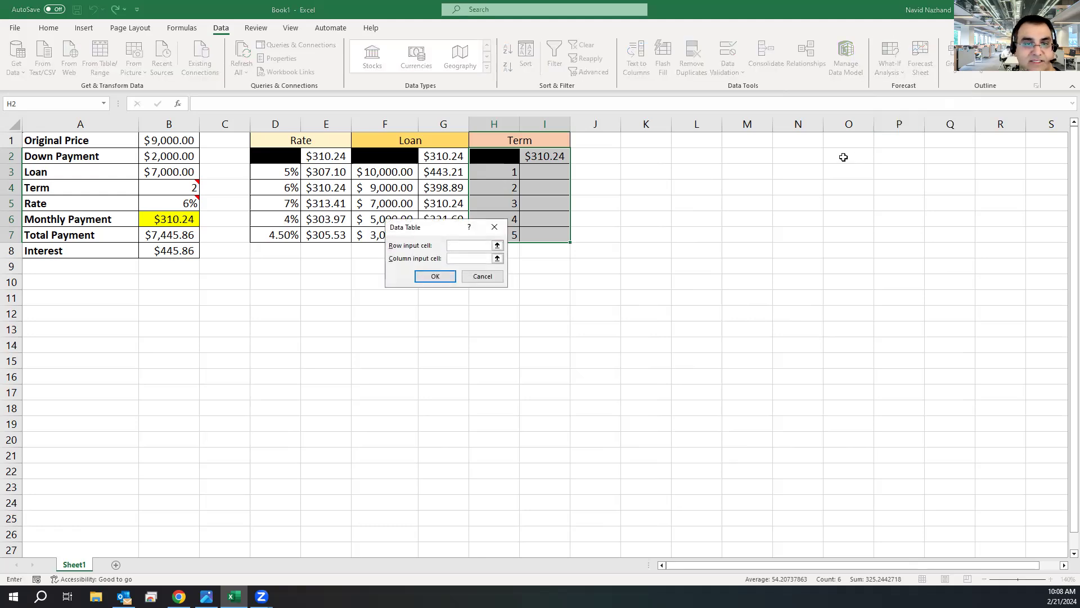
{"action": "left_click", "coordinate": [448, 259]}
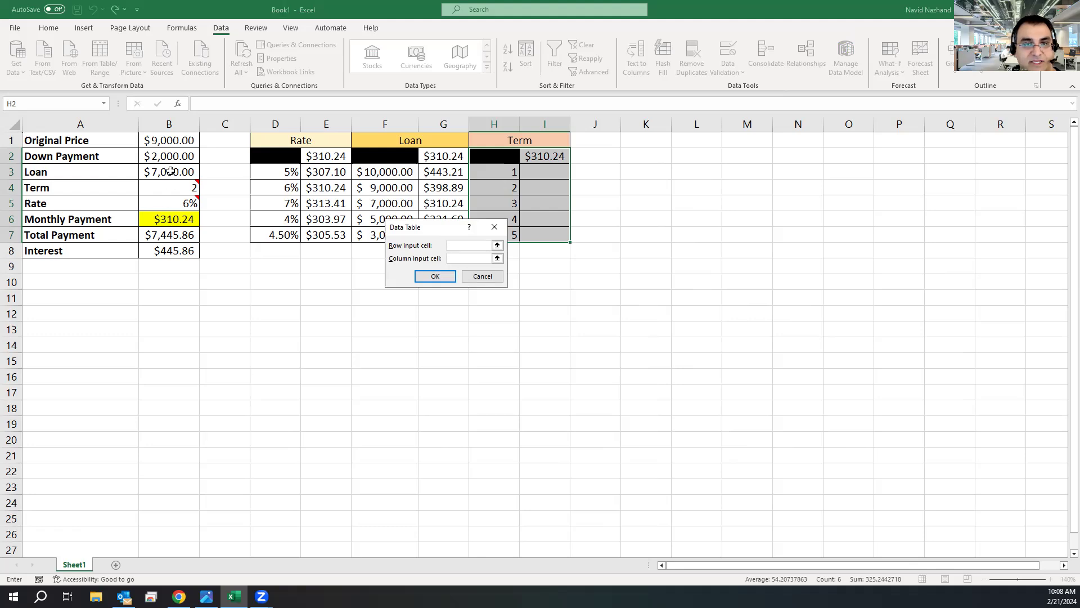
{"action": "left_click", "coordinate": [158, 187]}
{"action": "left_click", "coordinate": [435, 276]}
Format the term data table payments in I3:I7 as Accounting with dollar signs
{"action": "left_click_drag", "start_coordinate": [534, 178], "coordinate": [531, 234]}
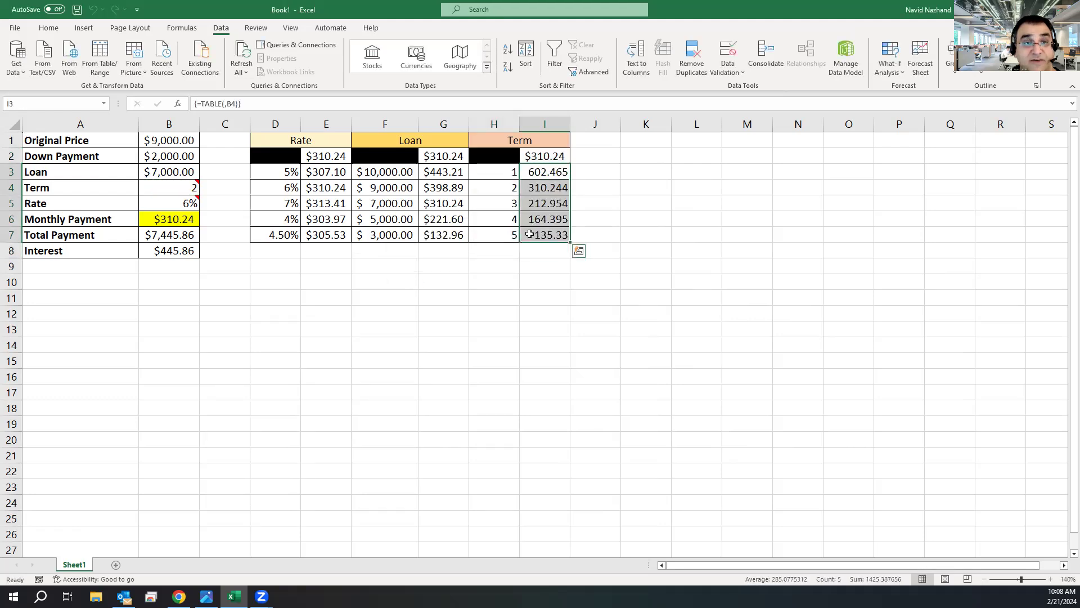
{"action": "left_click", "coordinate": [47, 28]}
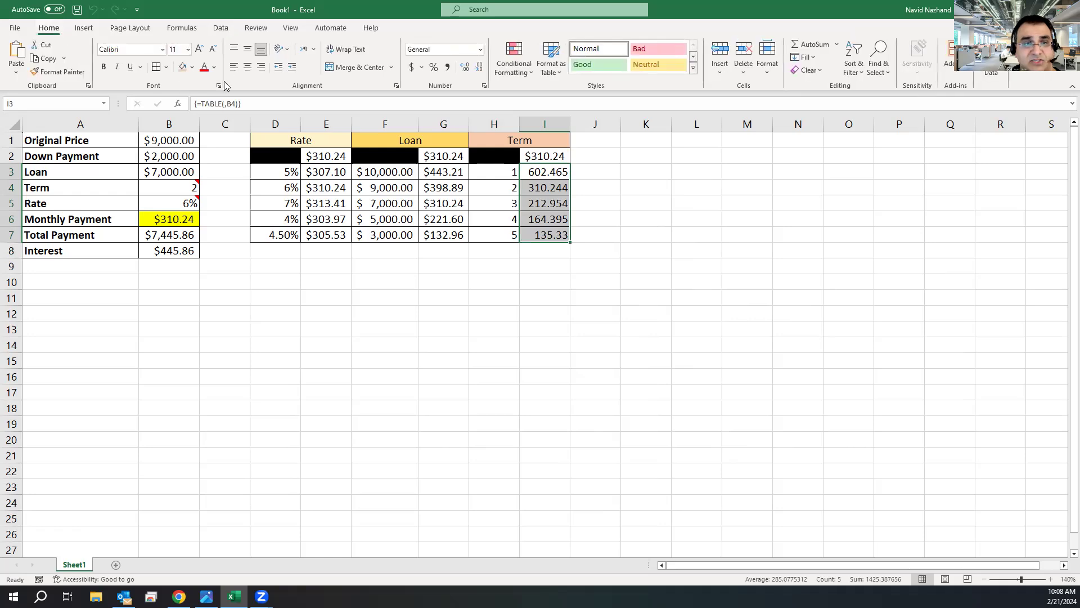
{"action": "left_click", "coordinate": [411, 66]}
Review the payments in the Term table against the loan amount, the original term and the alternative terms
{"action": "left_click", "coordinate": [529, 175]}
{"action": "left_click_drag", "start_coordinate": [524, 142], "coordinate": [540, 220]}
{"action": "left_click", "coordinate": [538, 236]}
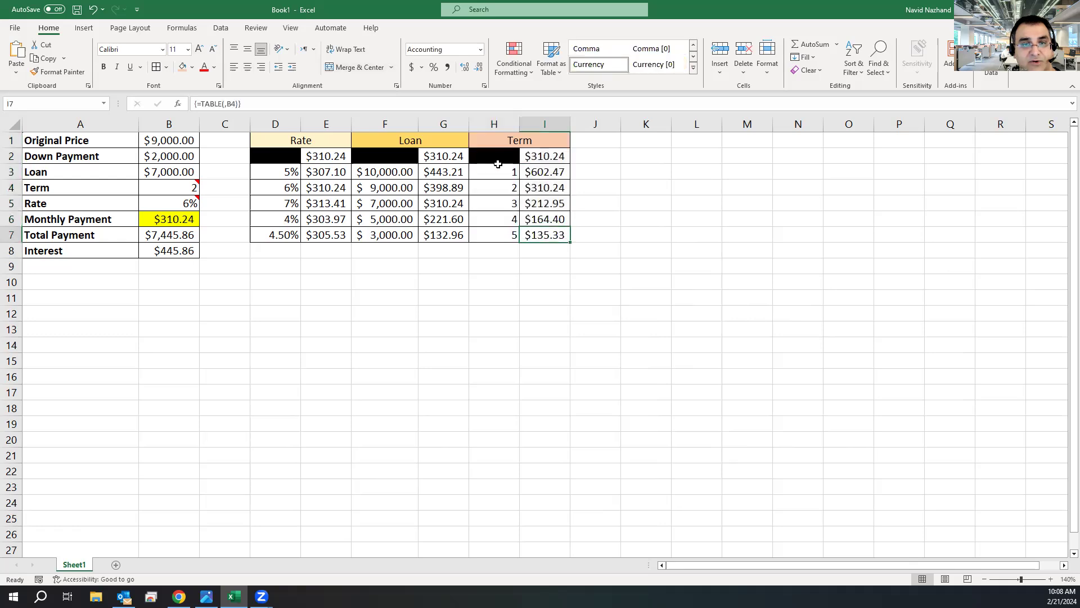
{"action": "left_click_drag", "start_coordinate": [160, 142], "coordinate": [154, 172]}
{"action": "left_click", "coordinate": [159, 171]}
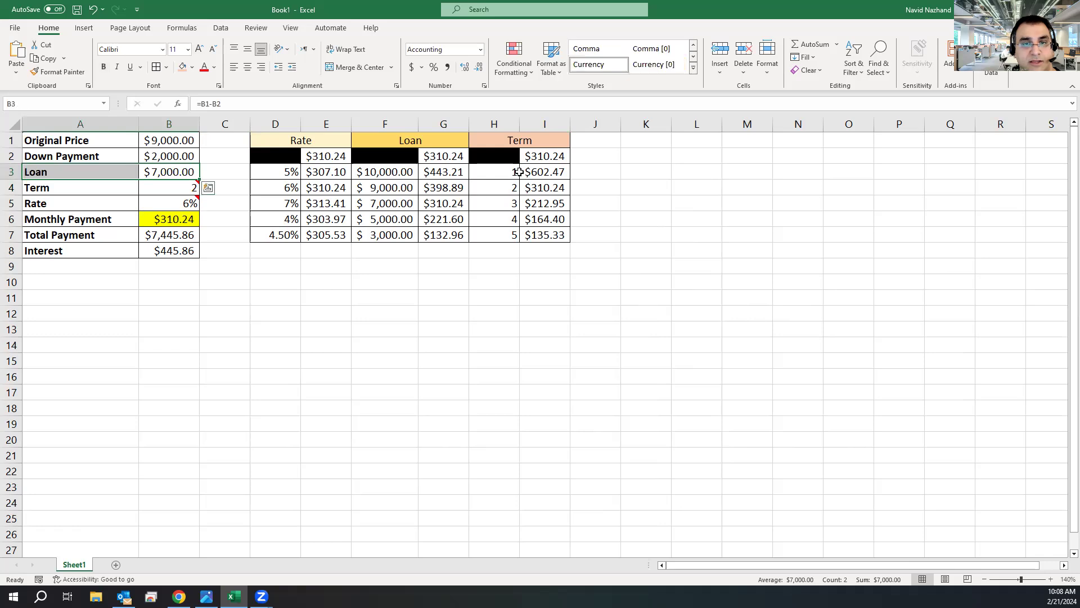
{"action": "left_click", "coordinate": [164, 189]}
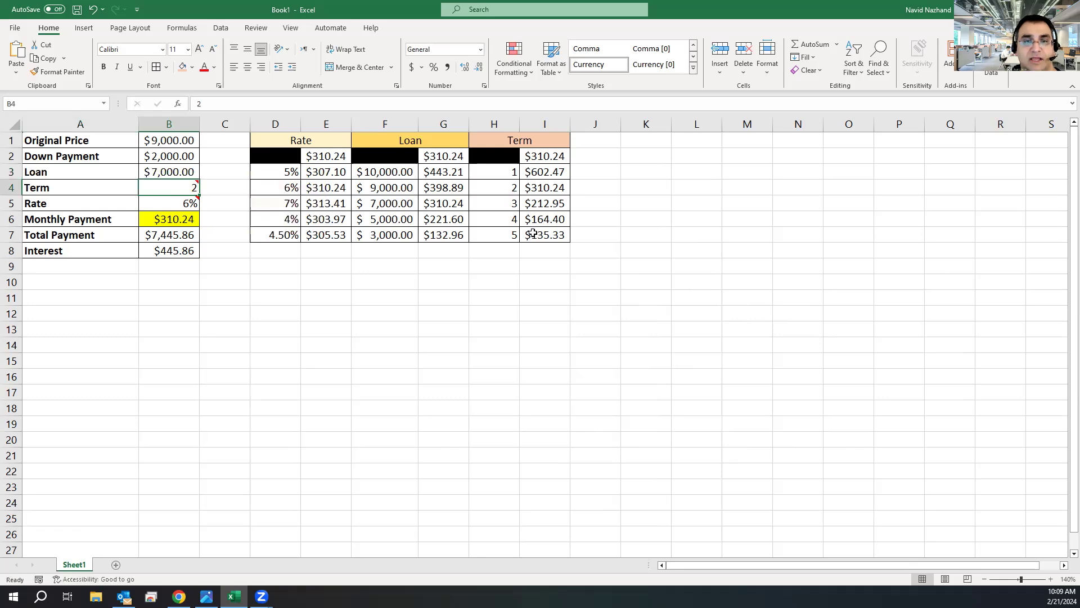
{"action": "left_click", "coordinate": [497, 187]}
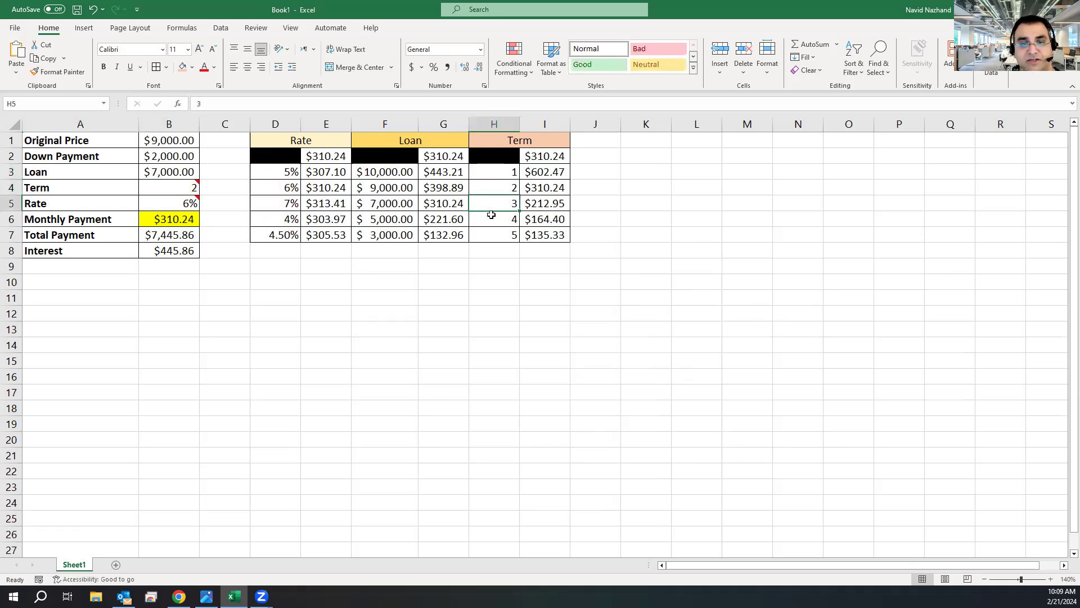
{"action": "left_click", "coordinate": [498, 173]}
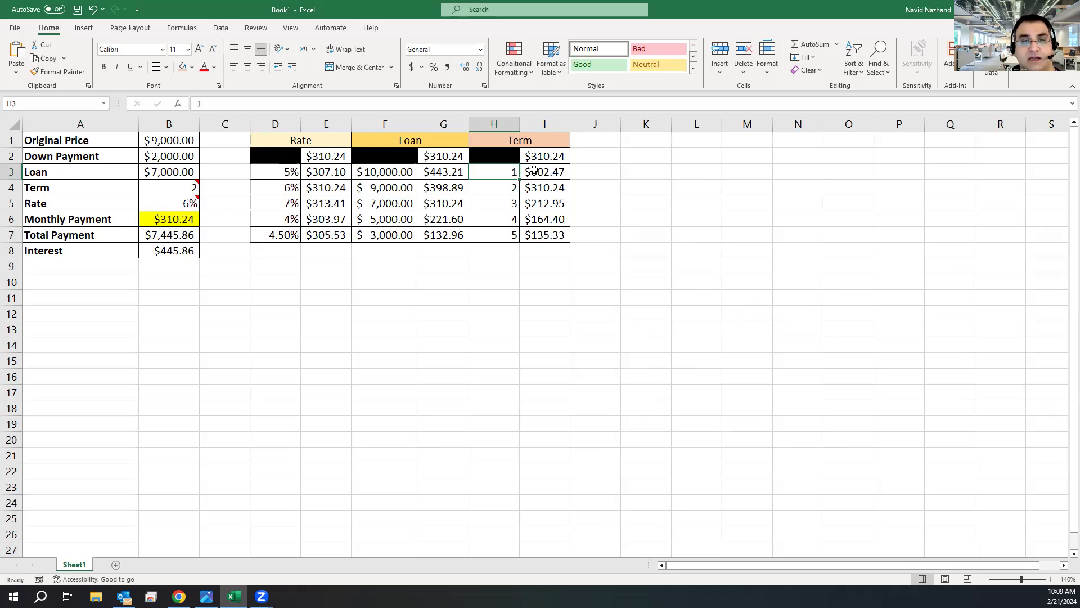
{"action": "left_click", "coordinate": [533, 169]}
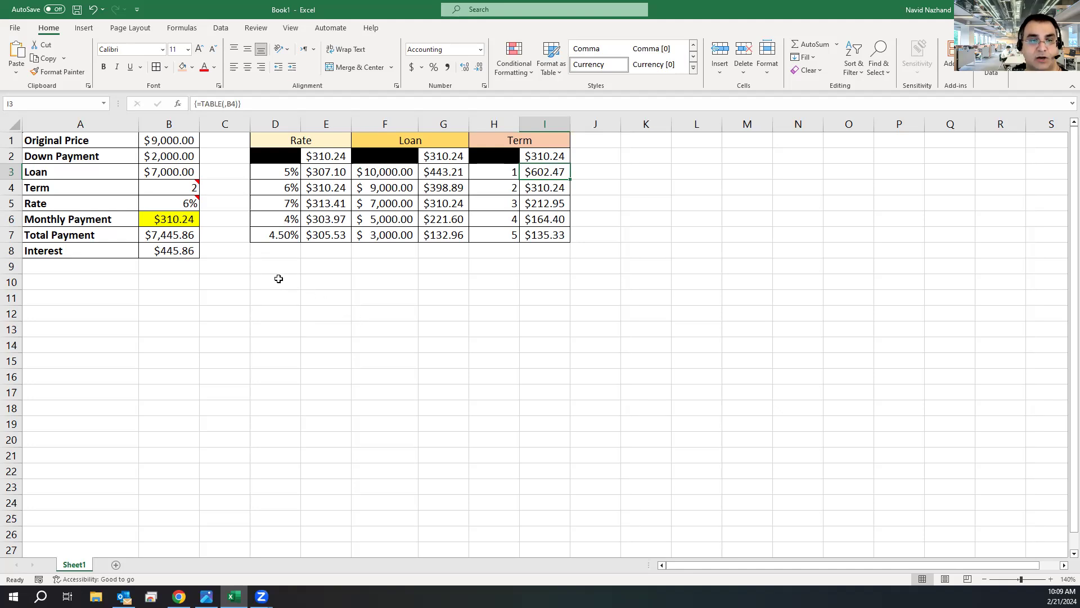
Merge and center cells D11:D18 and enter the heading Rate
{"action": "left_click", "coordinate": [254, 296]}
{"action": "left_click_drag", "start_coordinate": [267, 328], "coordinate": [271, 407]}
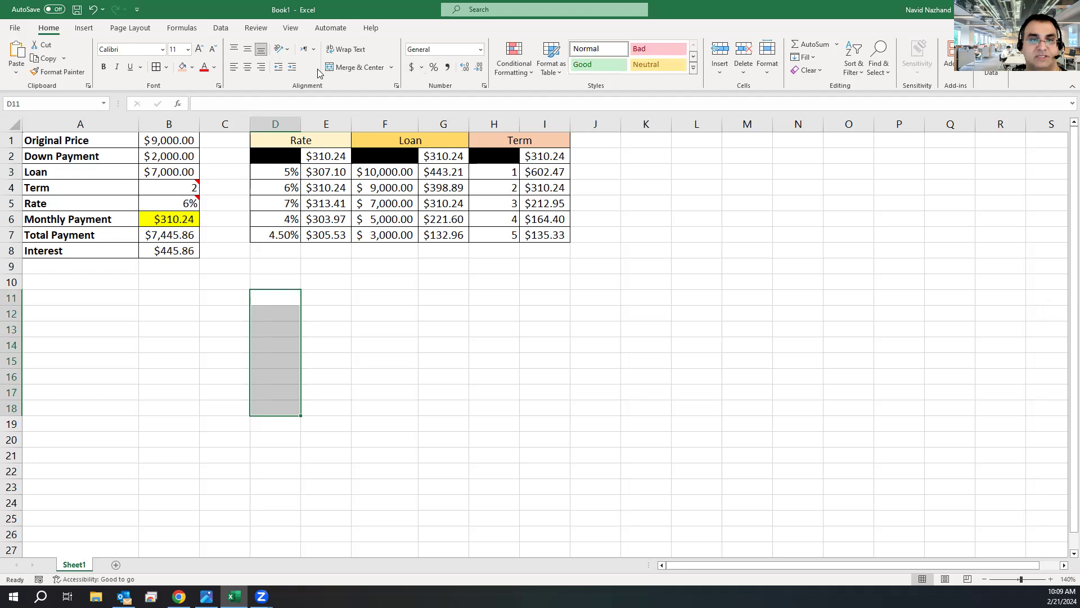
{"action": "left_click", "coordinate": [357, 69]}
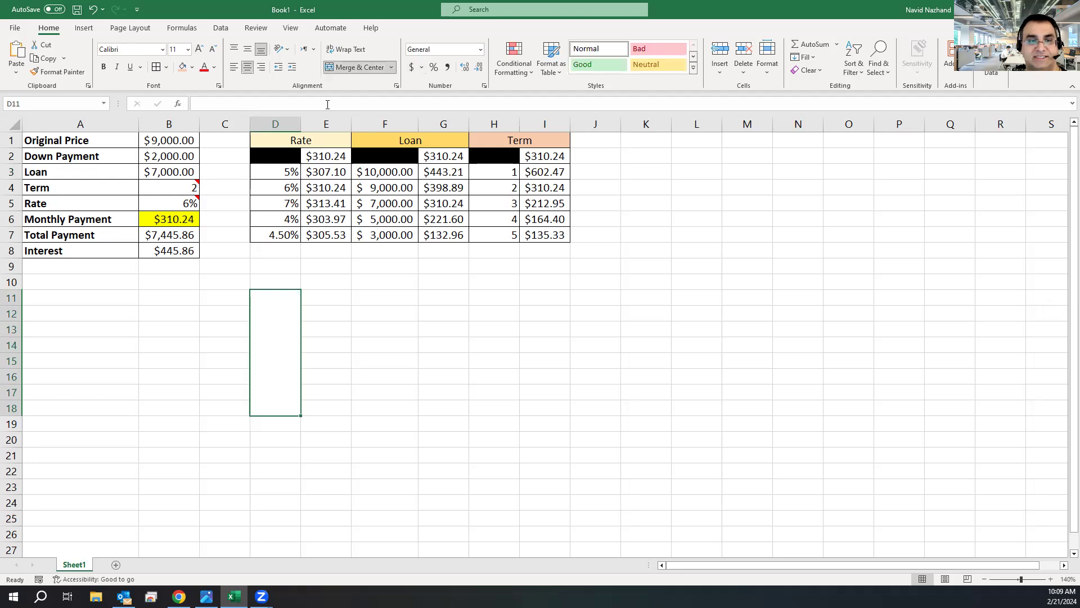
{"action": "double_click", "coordinate": [264, 331]}
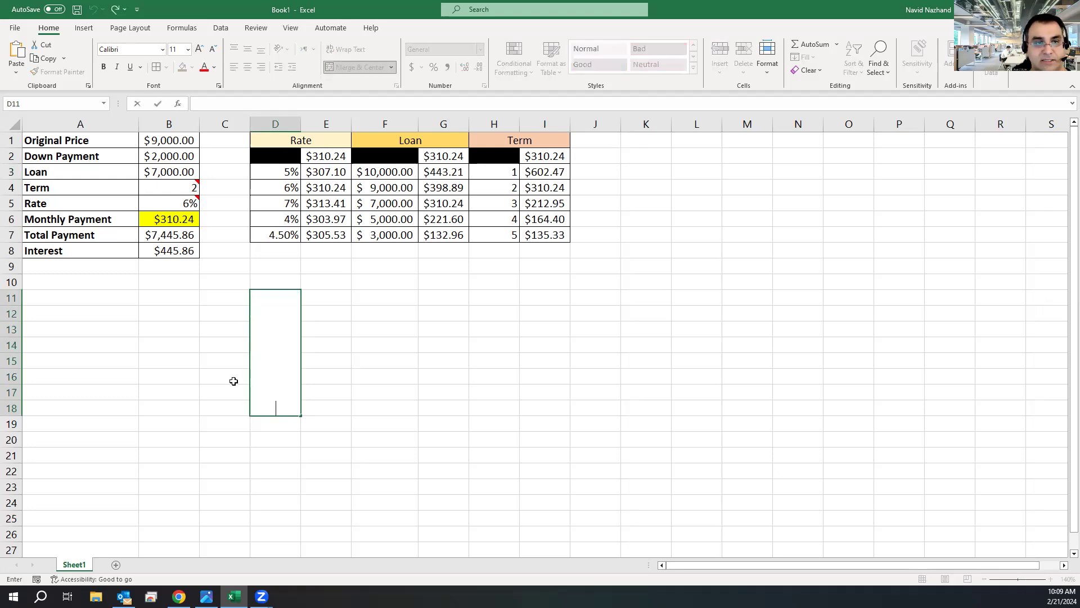
{"action": "type", "text": "Rate"}
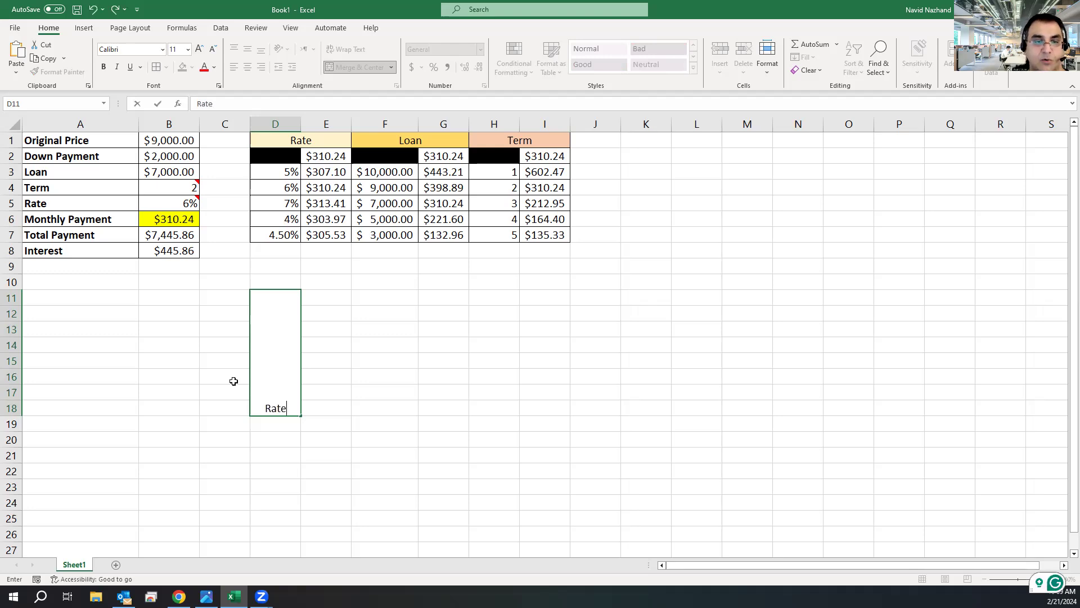
{"action": "key", "text": "Return"}
Rotate the Rate heading in the merged cell D11:D18 upward and align it to the vertical middle
{"action": "left_click", "coordinate": [274, 354]}
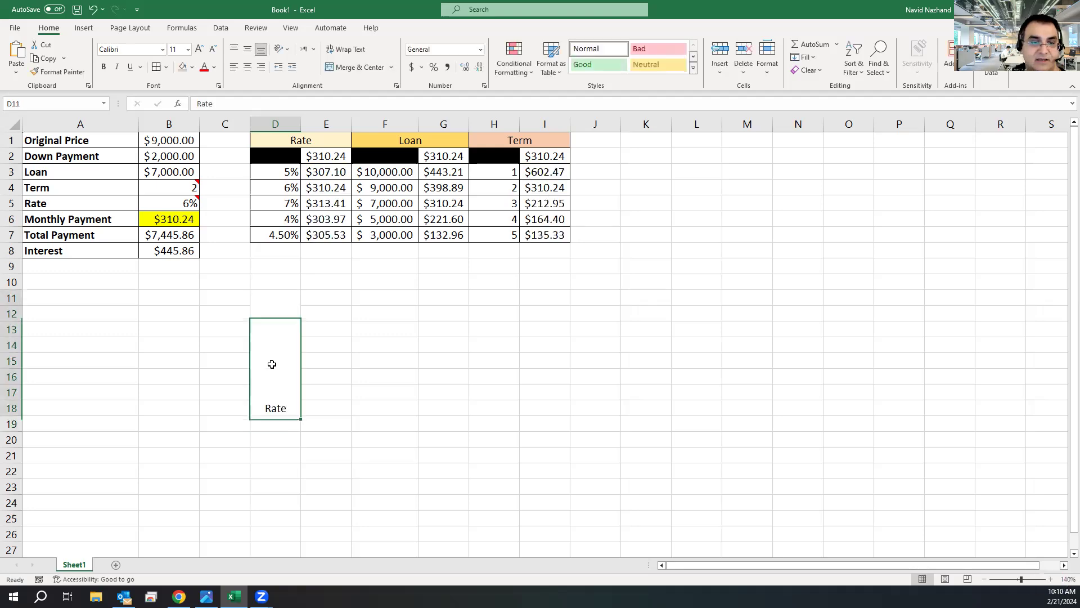
{"action": "left_click", "coordinate": [286, 54]}
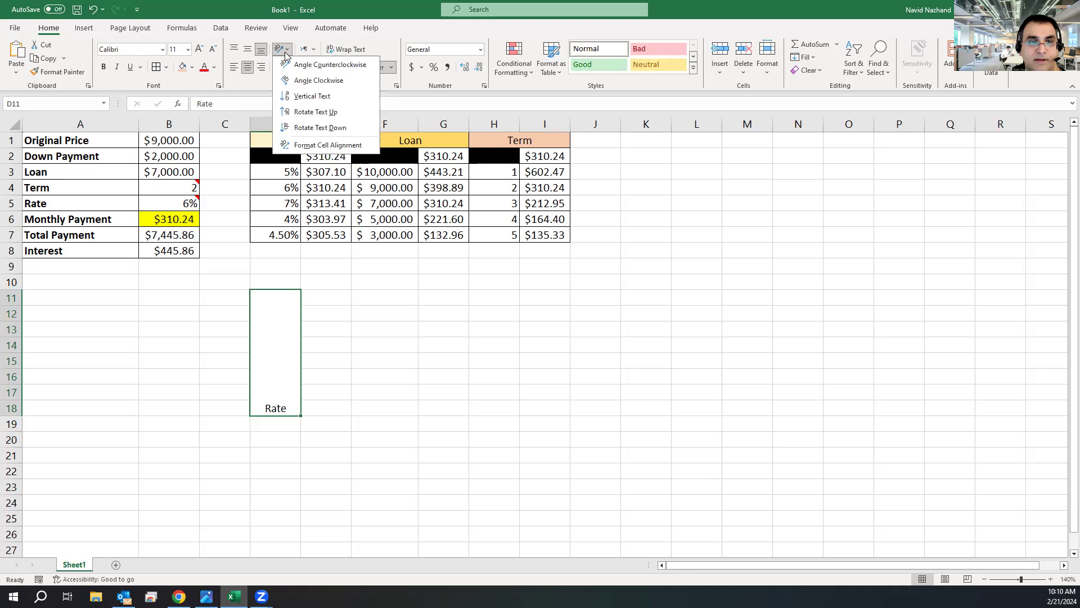
{"action": "left_click", "coordinate": [294, 111]}
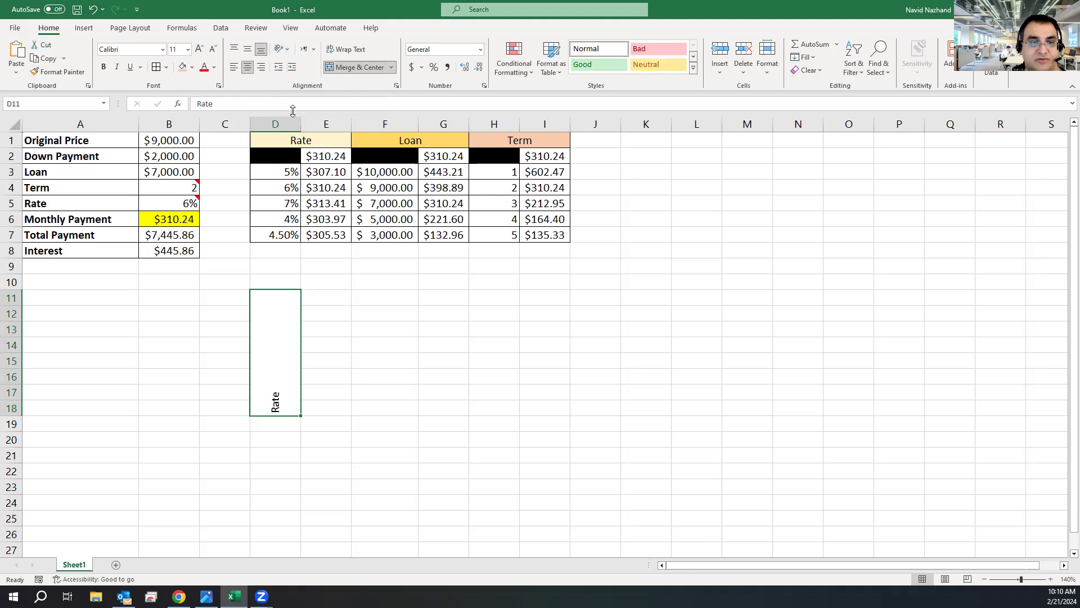
{"action": "left_click", "coordinate": [248, 49]}
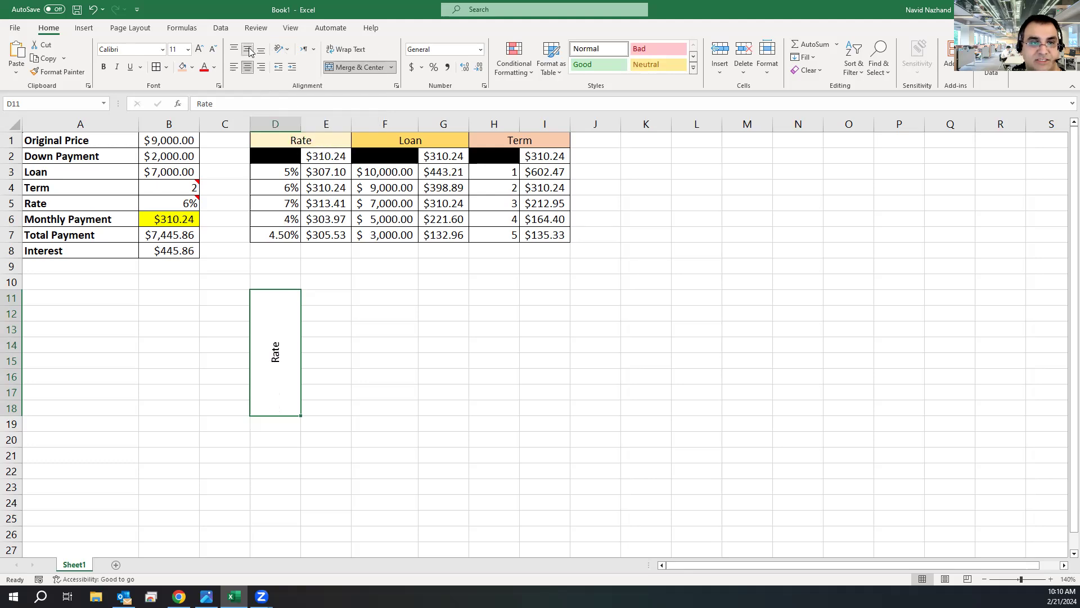
Set the vertical Rate heading's font size to 18 and fill its cell with light orange
{"action": "left_click", "coordinate": [199, 49]}
{"action": "left_click", "coordinate": [199, 50]}
{"action": "left_click", "coordinate": [199, 50]}
{"action": "left_click", "coordinate": [199, 49]}
{"action": "left_click", "coordinate": [199, 50]}
{"action": "left_click", "coordinate": [200, 49]}
{"action": "left_click", "coordinate": [199, 50]}
{"action": "left_click", "coordinate": [213, 50]}
{"action": "left_click", "coordinate": [213, 50]}
{"action": "left_click", "coordinate": [212, 50]}
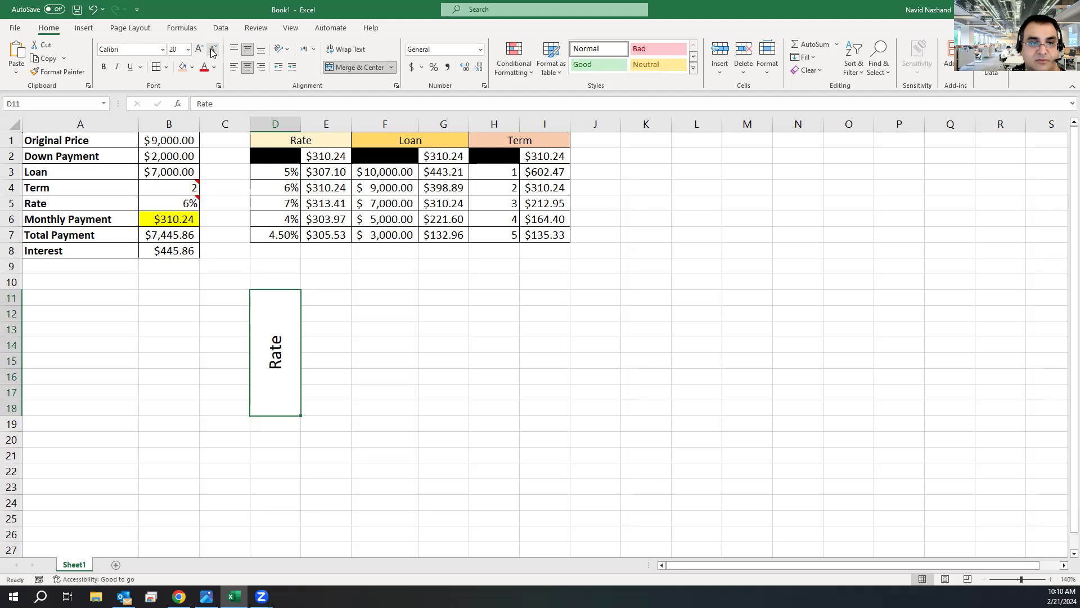
{"action": "left_click", "coordinate": [181, 66]}
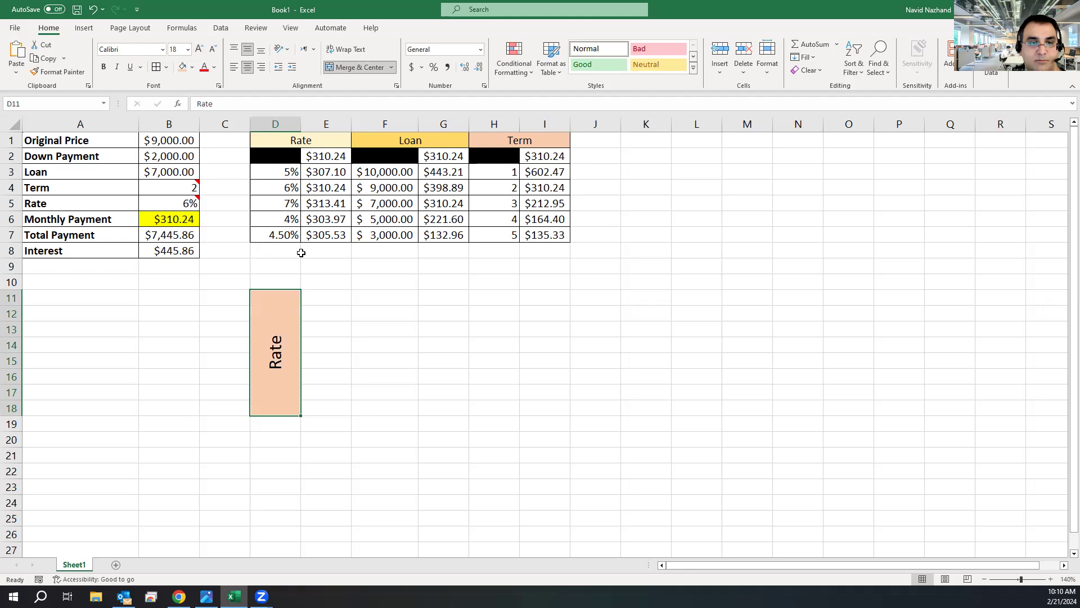
Merge and center cells E9:I9 and enter the heading Term
{"action": "left_click", "coordinate": [322, 282]}
{"action": "left_click_drag", "start_coordinate": [328, 265], "coordinate": [547, 265]}
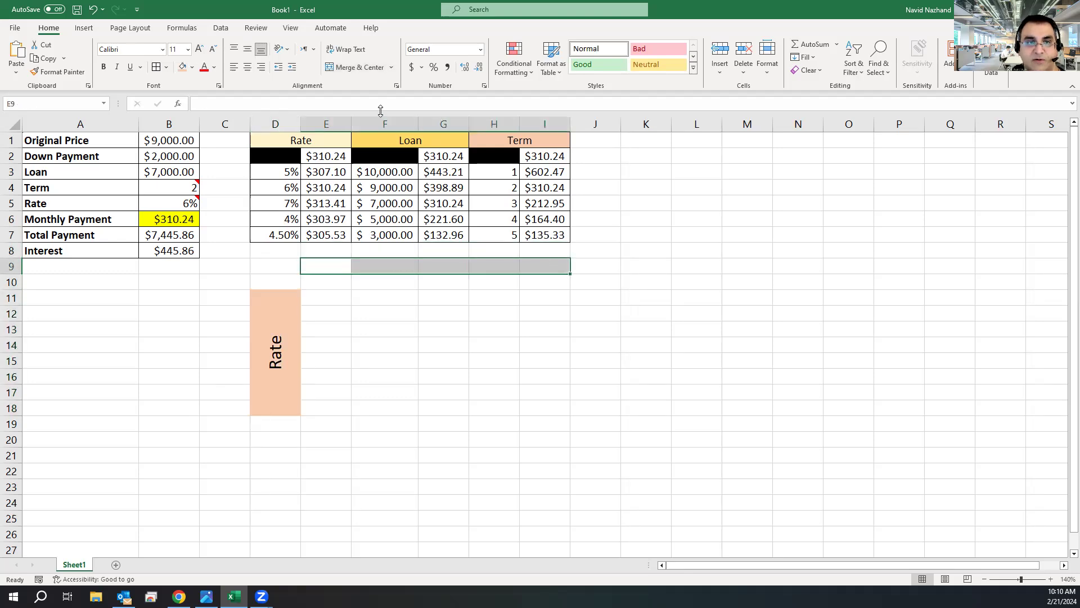
{"action": "left_click", "coordinate": [351, 68]}
{"action": "double_click", "coordinate": [368, 265]}
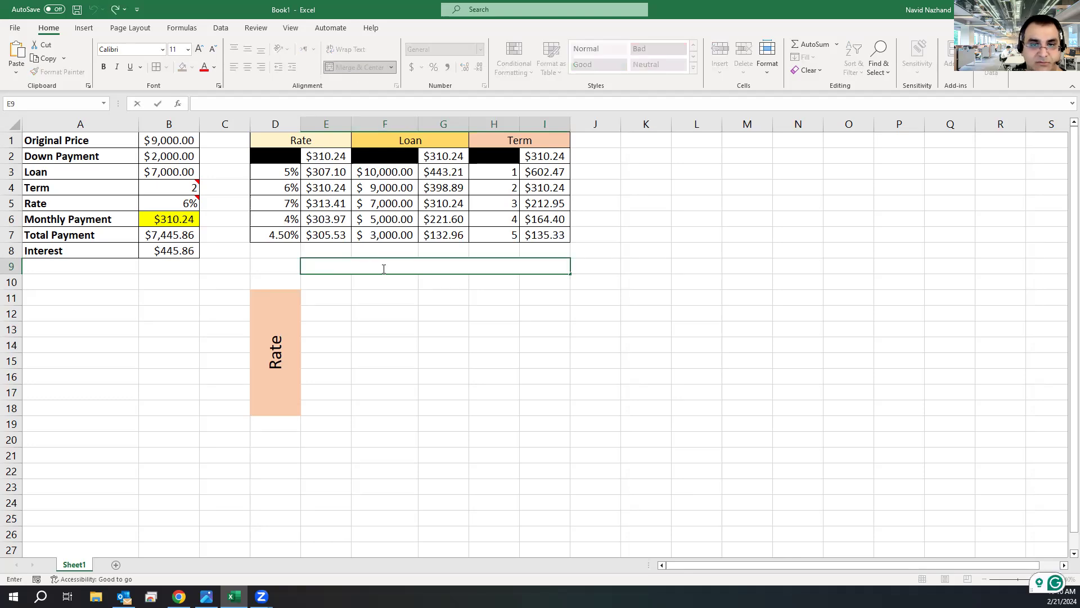
{"action": "type", "text": "TY"}
{"action": "key", "text": "BackSpace"}
{"action": "type", "text": "erm"}
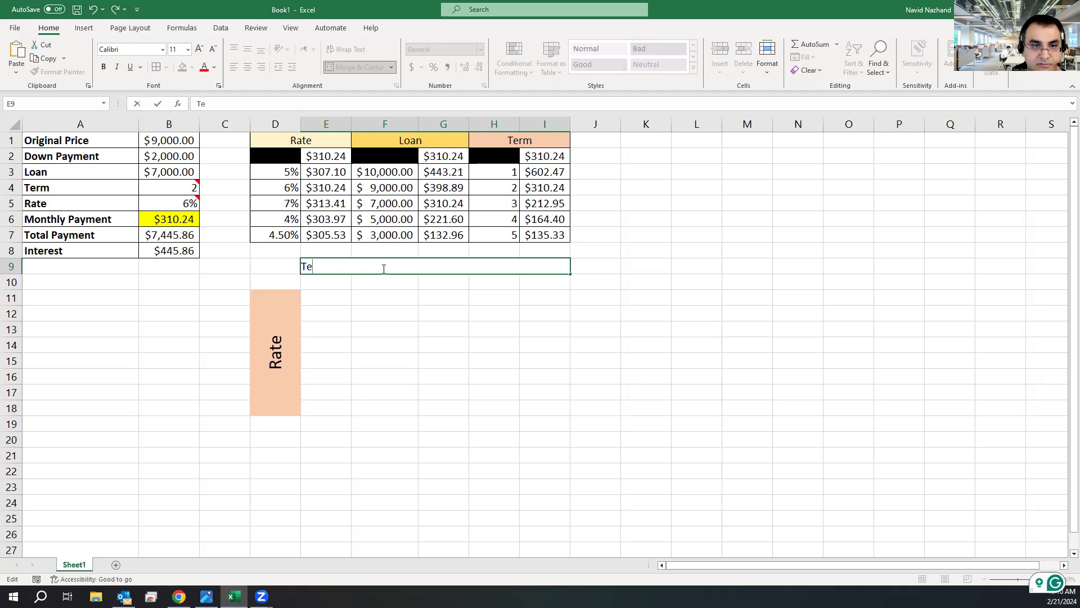
{"action": "key", "text": "Return"}
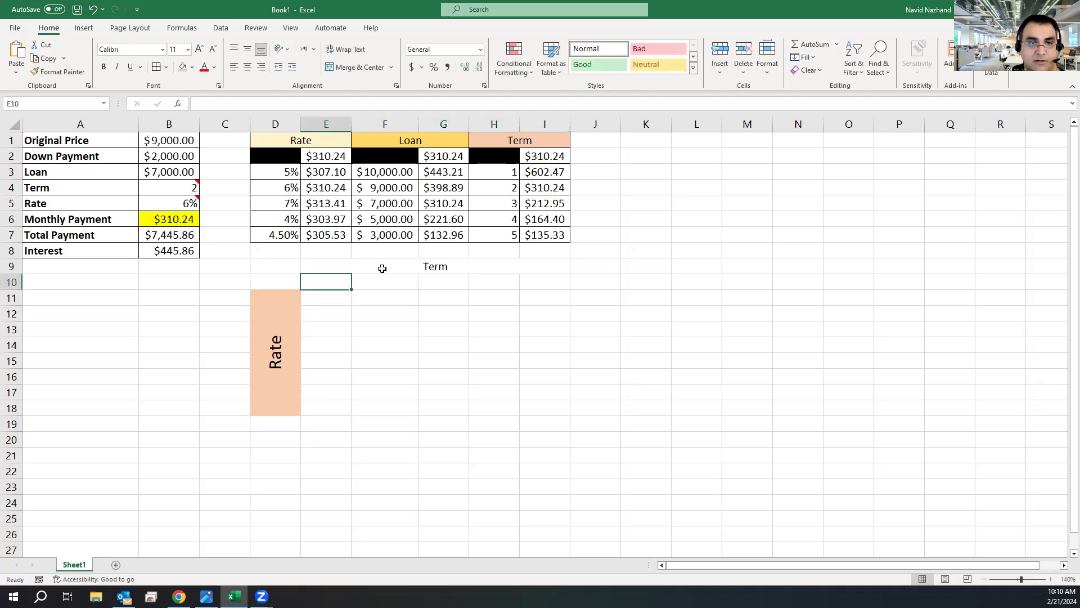
Fill the Term heading in E9:I9 with light orange and increase its font size to 14
{"action": "left_click", "coordinate": [382, 268]}
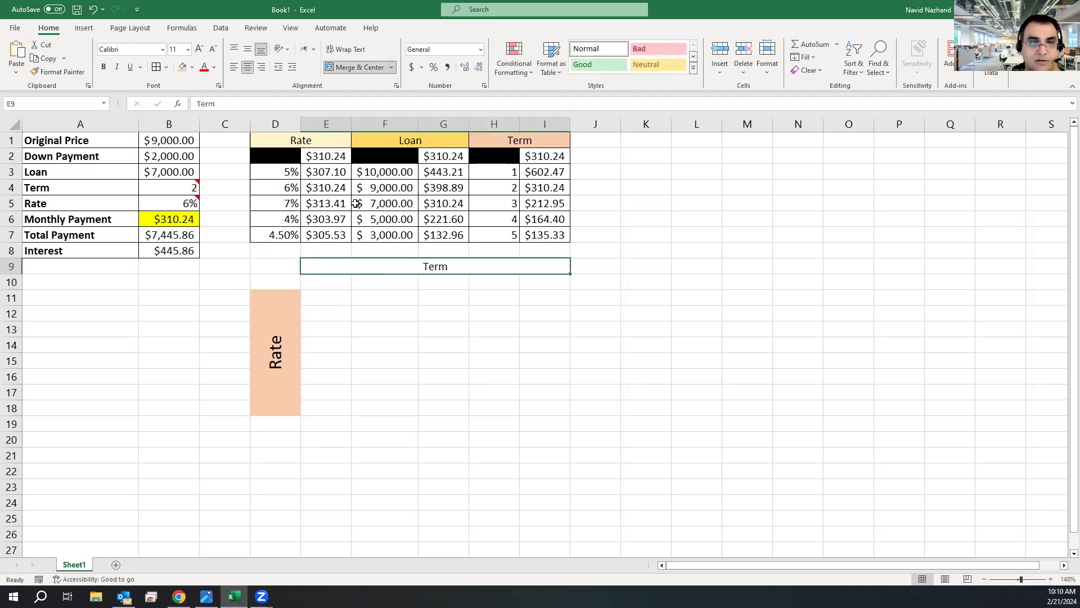
{"action": "left_click", "coordinate": [182, 67]}
{"action": "left_click", "coordinate": [200, 50]}
{"action": "left_click", "coordinate": [200, 51]}
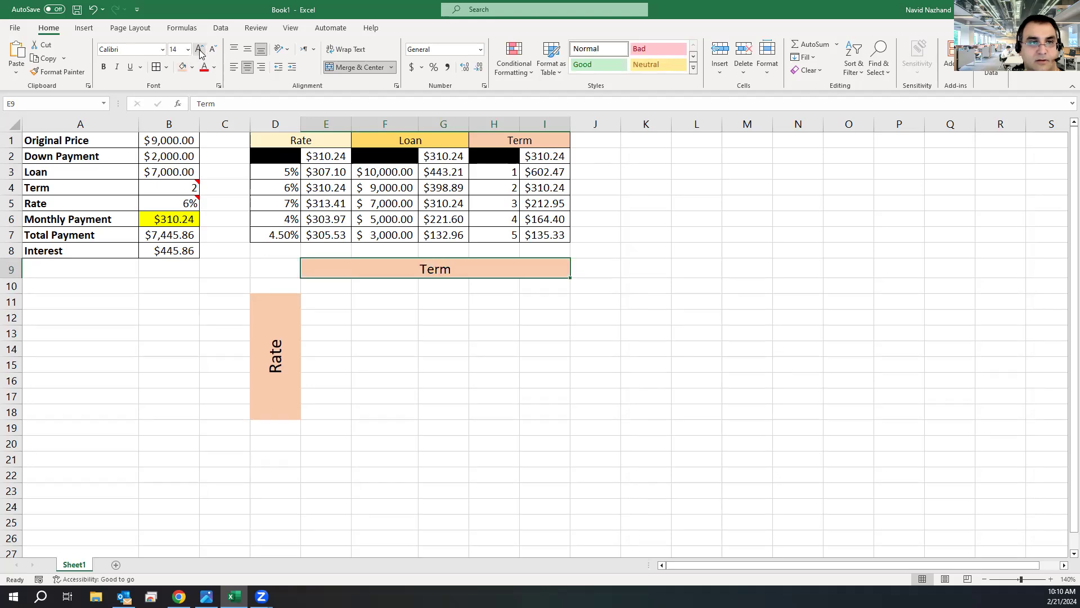
Reduce the vertical Rate heading's font size to 14 and make both the Rate and Term headings bold
{"action": "left_click", "coordinate": [261, 330]}
{"action": "left_click", "coordinate": [216, 51]}
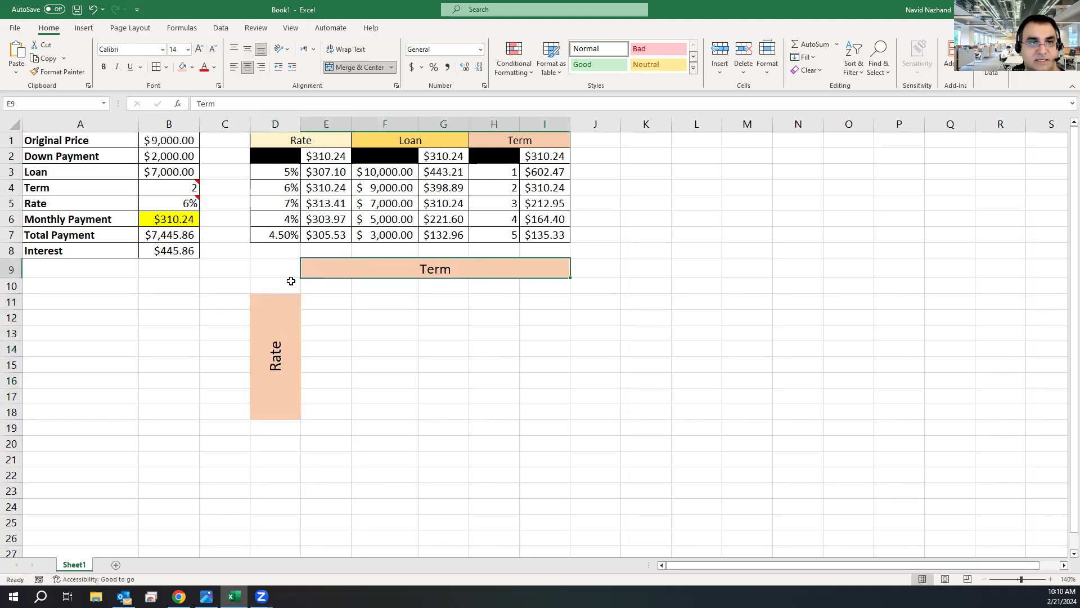
{"action": "left_click", "coordinate": [213, 49]}
{"action": "left_click", "coordinate": [356, 270], "text": "ctrl"}
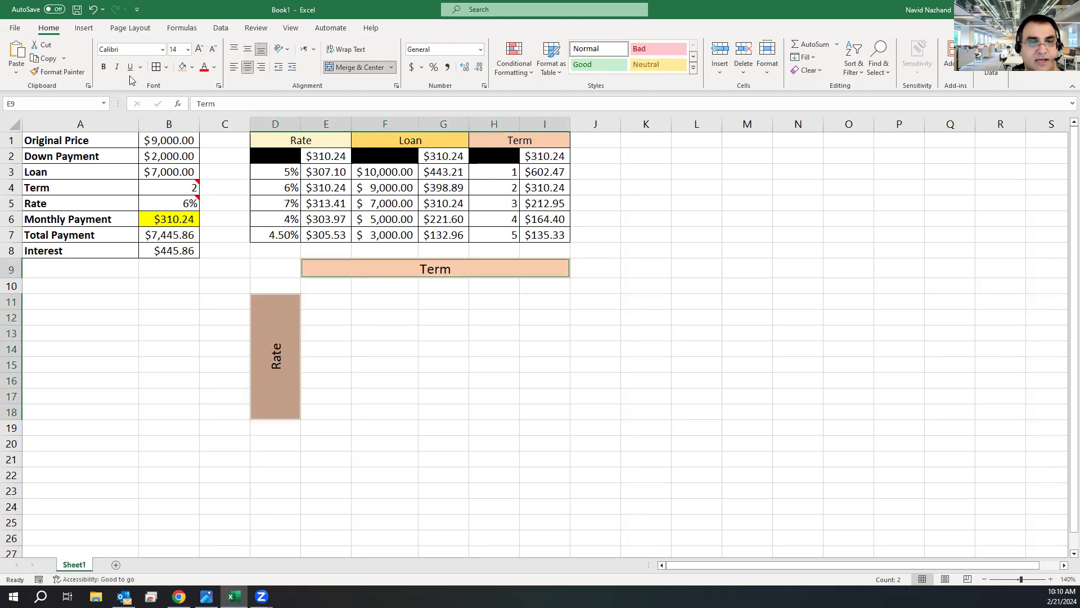
{"action": "left_click", "coordinate": [103, 67]}
{"action": "left_click", "coordinate": [344, 329]}
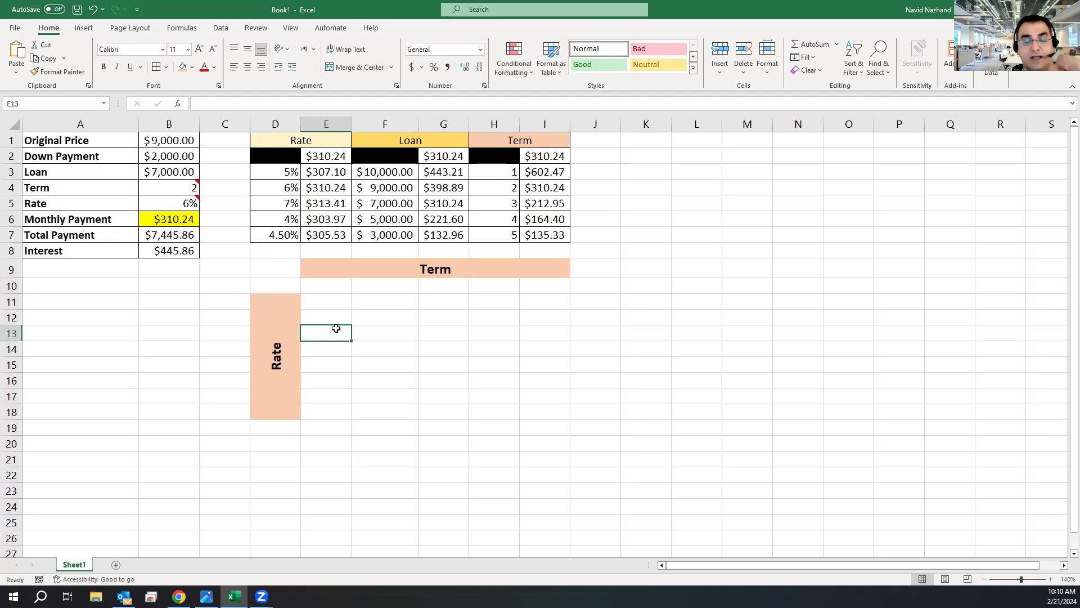
Copy the rates from D3:D7 and paste them into E11:E15 beside the vertical Rate heading
{"action": "left_click", "coordinate": [319, 304]}
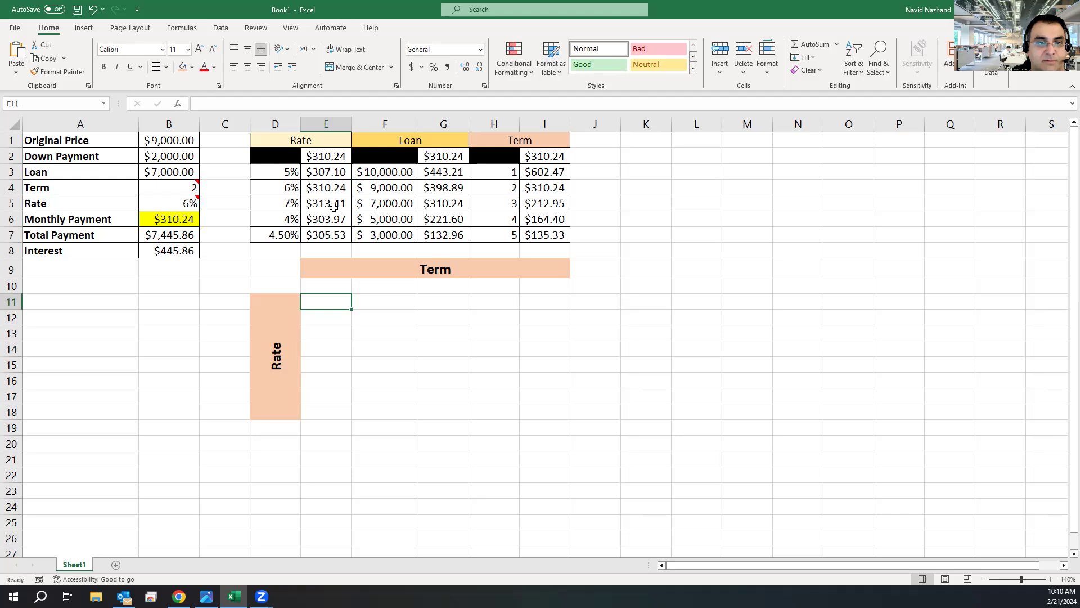
{"action": "left_click_drag", "start_coordinate": [274, 172], "coordinate": [275, 235]}
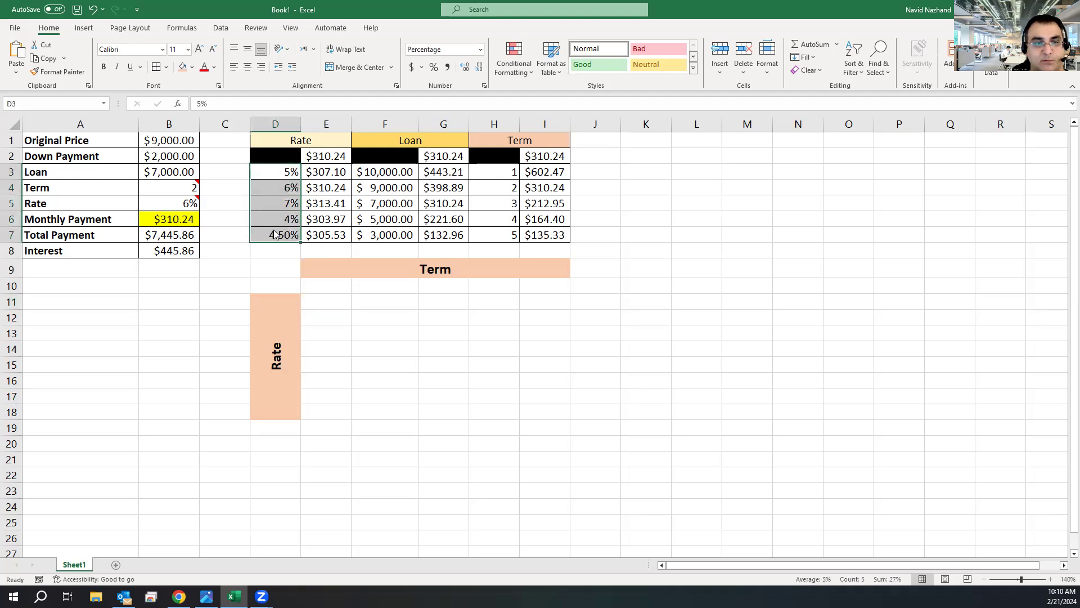
{"action": "right_click", "coordinate": [275, 217]}
{"action": "left_click", "coordinate": [288, 260]}
{"action": "left_click", "coordinate": [331, 304]}
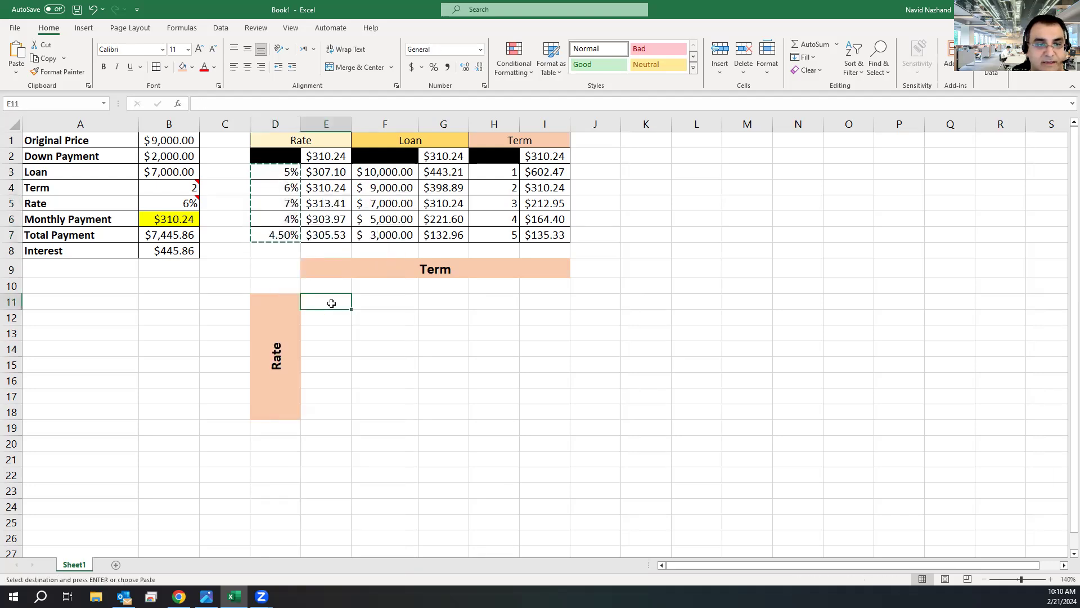
{"action": "key", "text": "ctrl+v"}
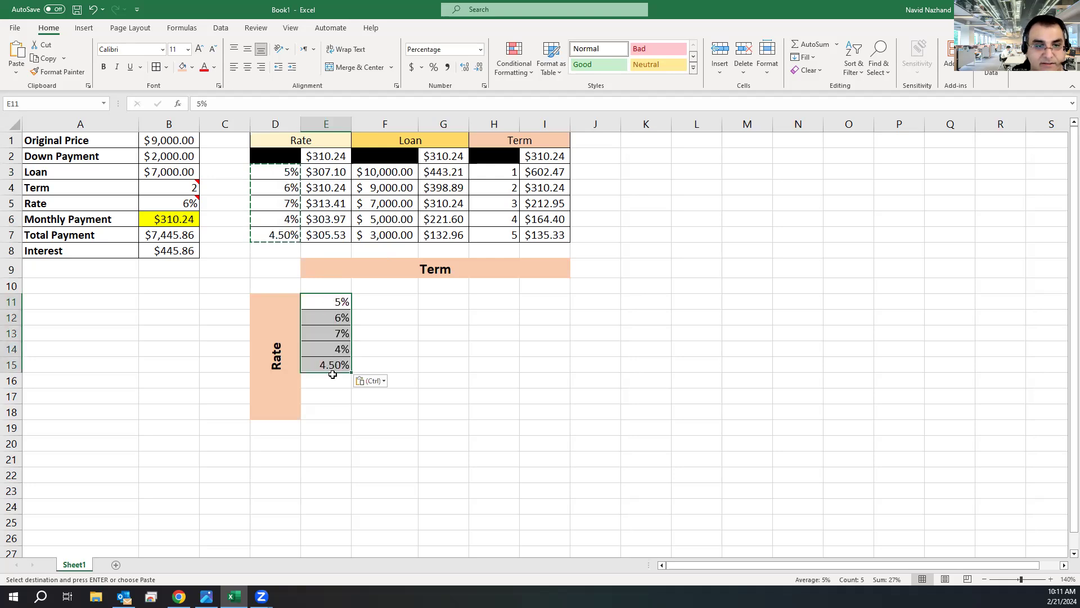
{"action": "left_click", "coordinate": [323, 298]}
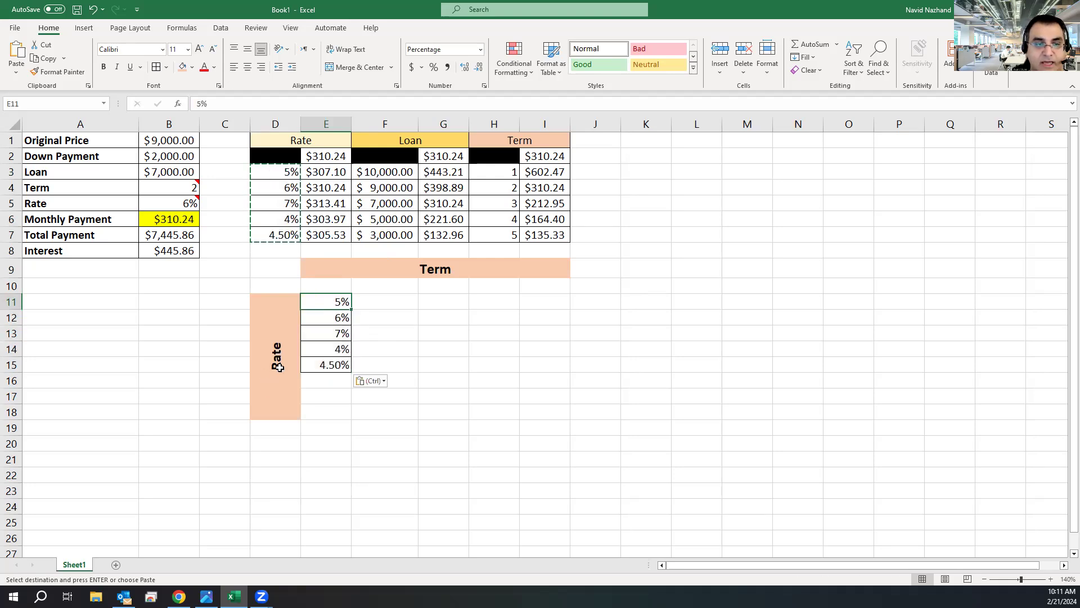
Unmerge the vertical Rate heading and merge and center it again across only D11:D15
{"action": "left_click", "coordinate": [282, 354]}
{"action": "left_click", "coordinate": [354, 66]}
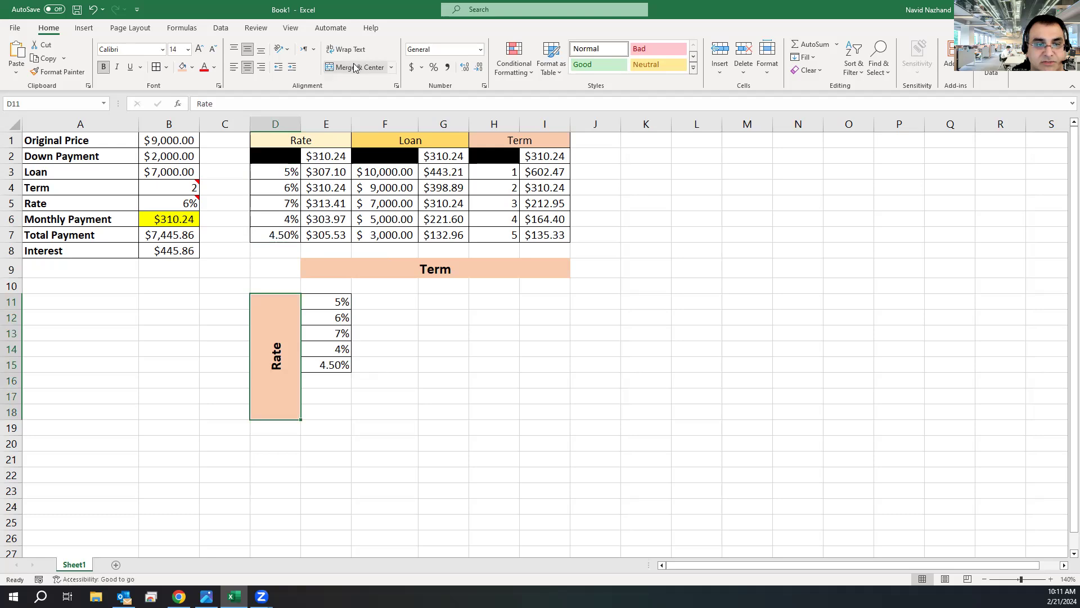
{"action": "left_click", "coordinate": [273, 318]}
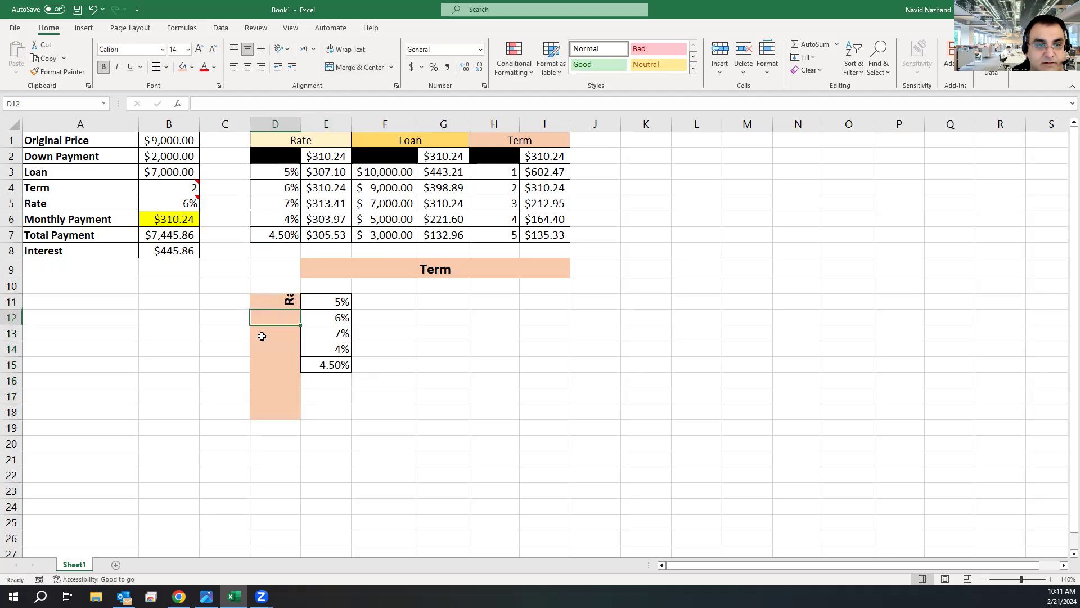
{"action": "left_click_drag", "start_coordinate": [295, 368], "coordinate": [265, 305]}
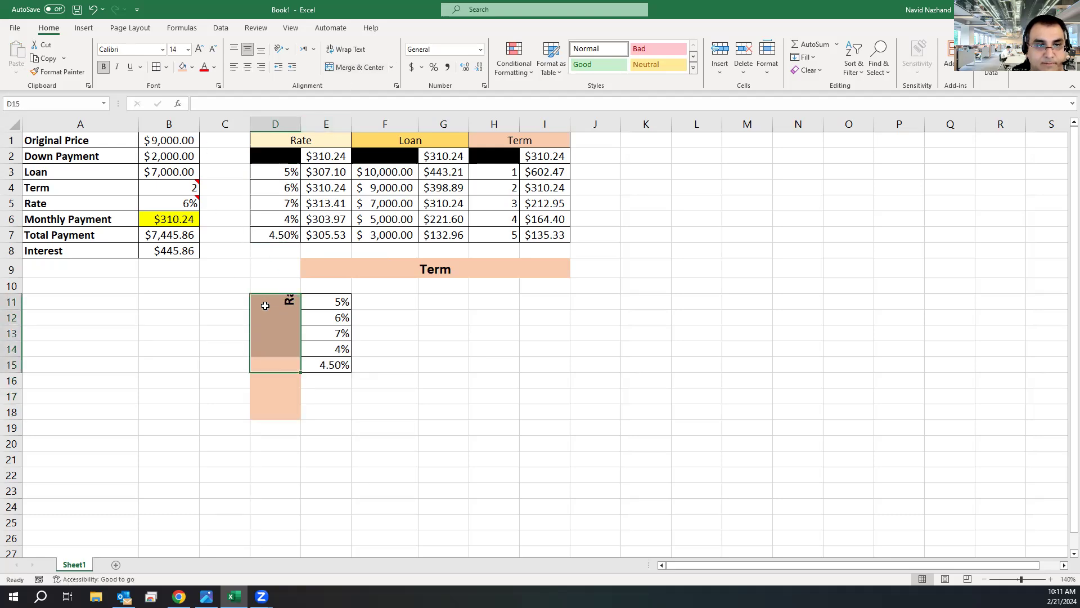
{"action": "left_click", "coordinate": [337, 68]}
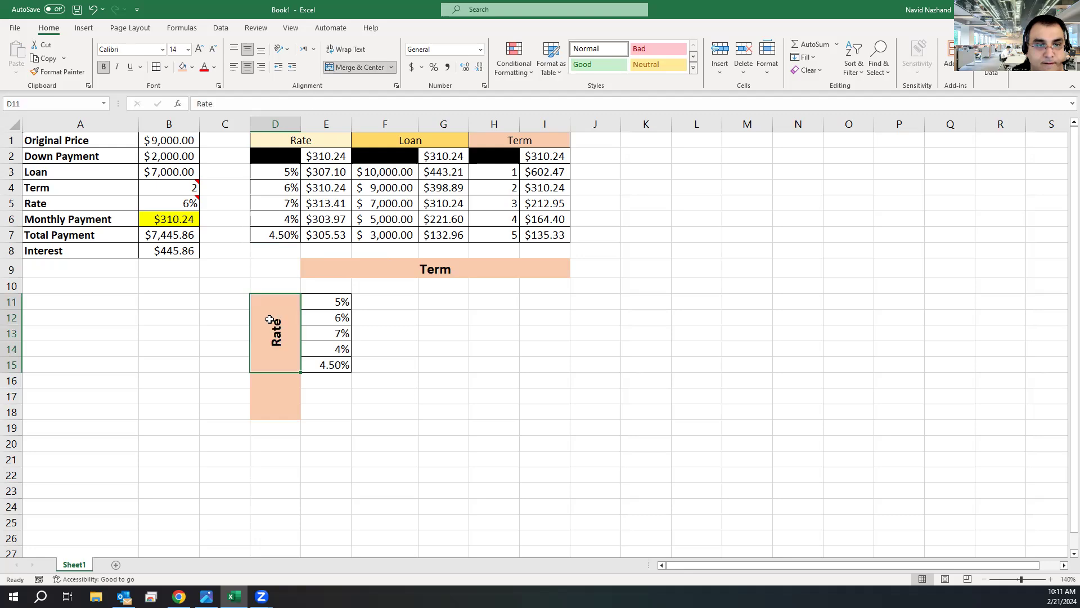
Remove the fill color from the leftover cells D16:D18 below the Rate heading
{"action": "left_click", "coordinate": [272, 381]}
{"action": "left_click", "coordinate": [260, 408], "text": "shift"}
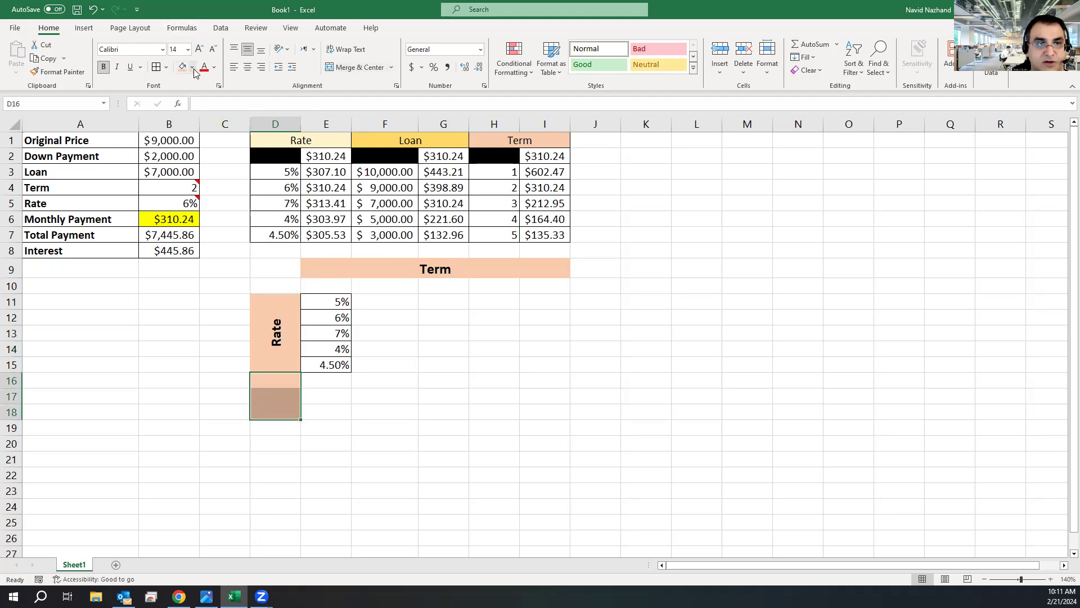
{"action": "left_click", "coordinate": [192, 67]}
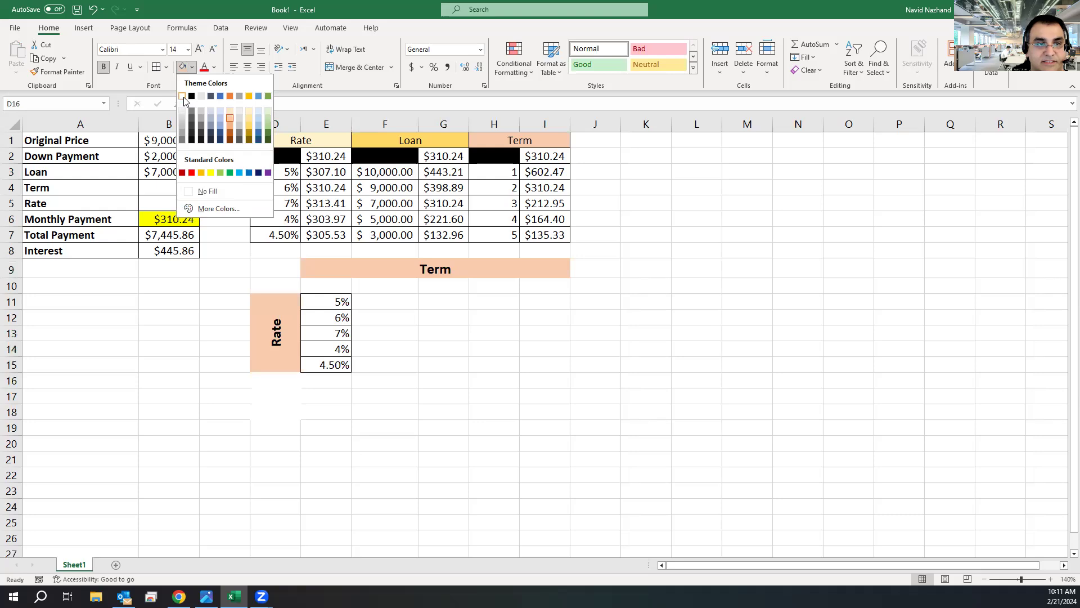
{"action": "left_click", "coordinate": [201, 191]}
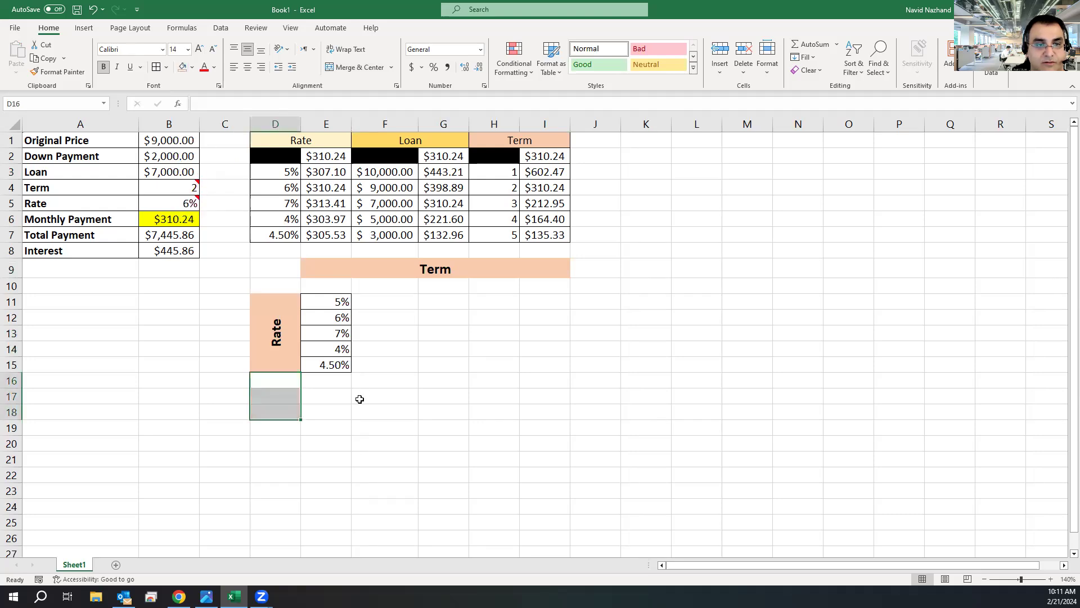
{"action": "left_click", "coordinate": [360, 399]}
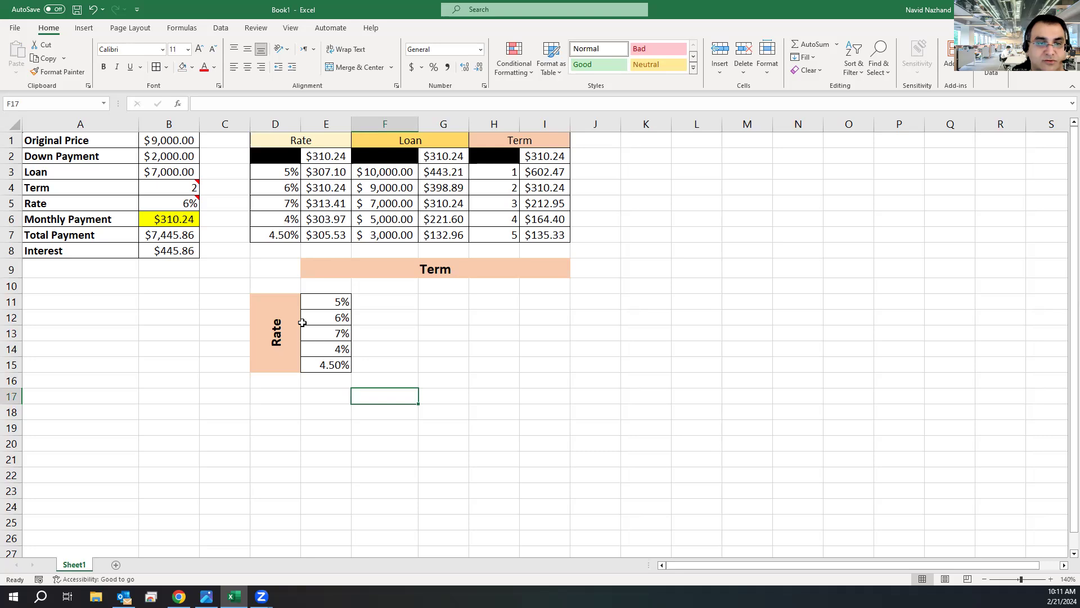
{"action": "left_click", "coordinate": [321, 300]}
{"action": "left_click", "coordinate": [341, 317]}
{"action": "left_click", "coordinate": [332, 333]}
{"action": "left_click", "coordinate": [324, 349]}
{"action": "left_click", "coordinate": [315, 376]}
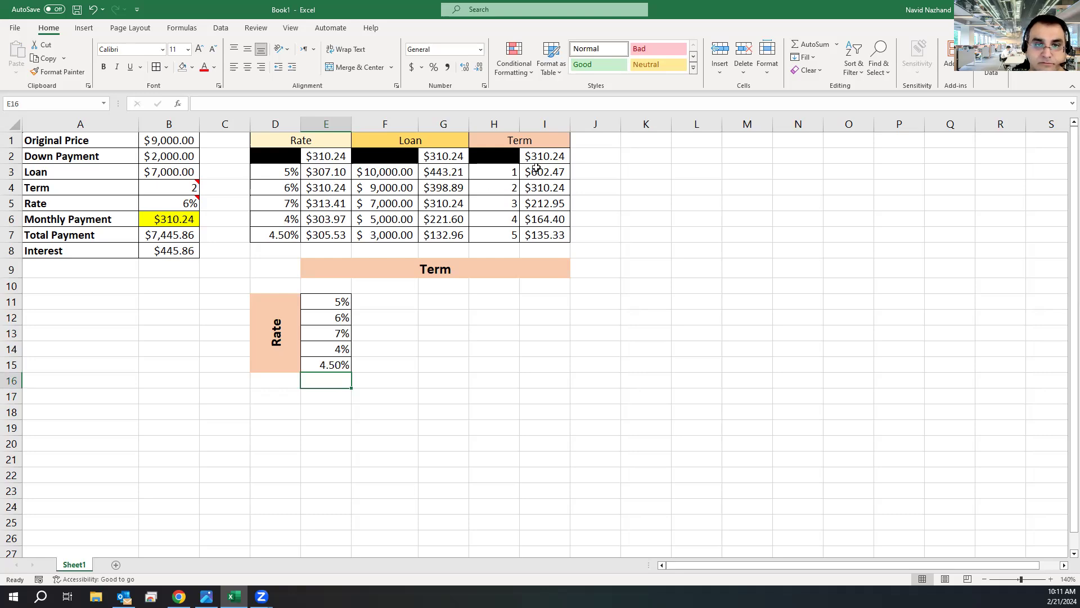
{"action": "left_click_drag", "start_coordinate": [493, 175], "coordinate": [491, 230]}
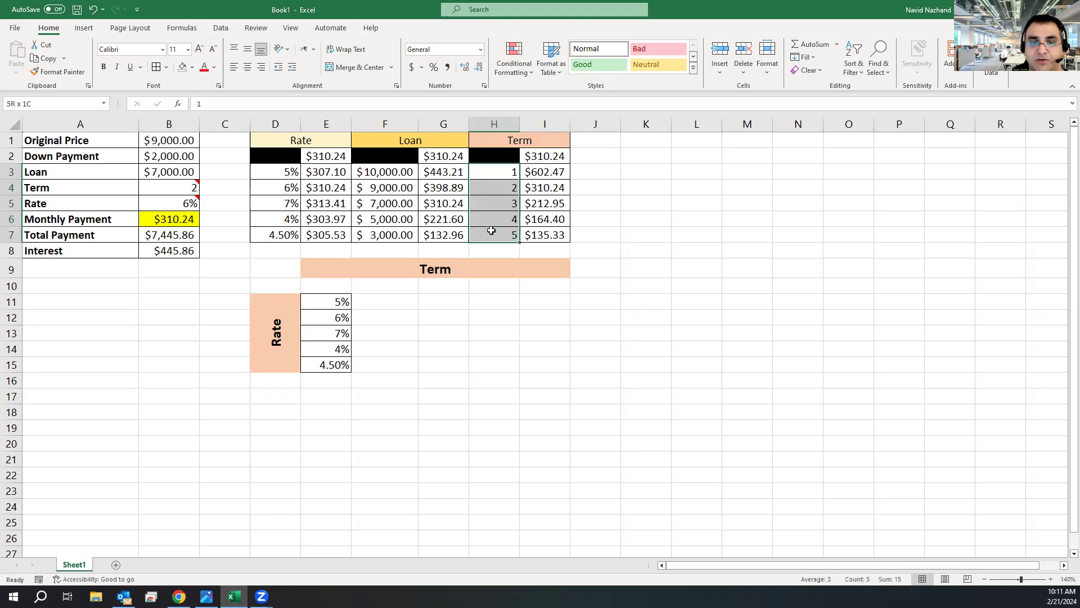
{"action": "left_click_drag", "start_coordinate": [371, 286], "coordinate": [558, 285]}
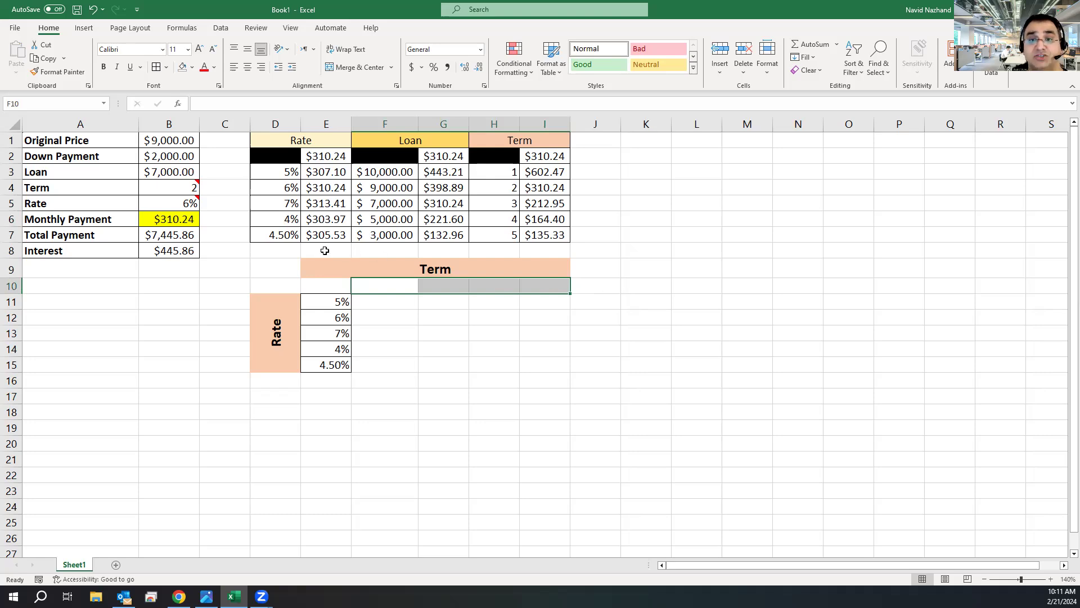
{"action": "left_click_drag", "start_coordinate": [494, 173], "coordinate": [491, 236]}
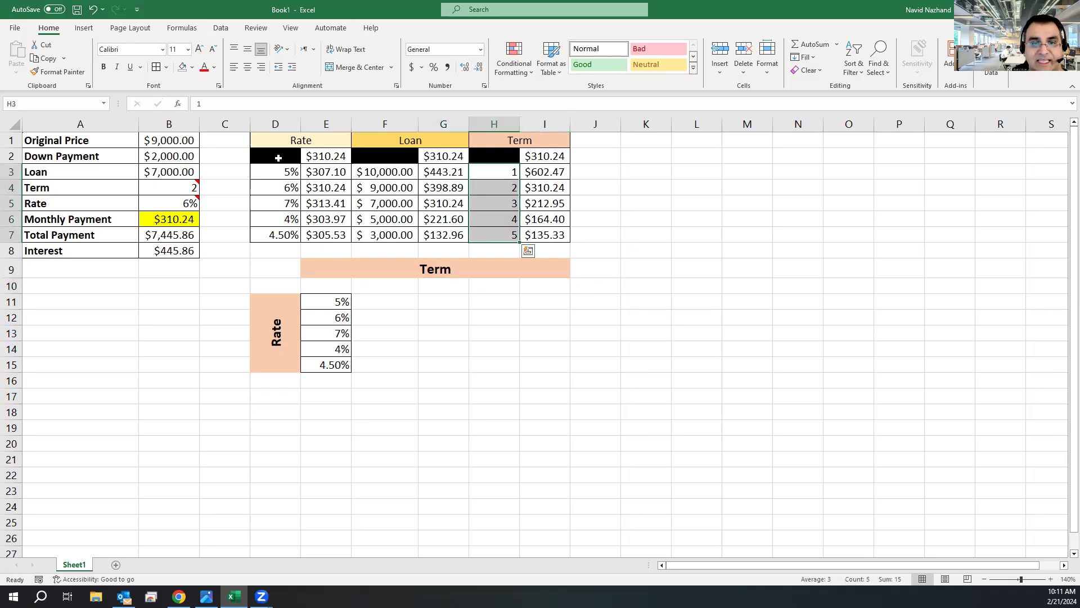
{"action": "left_click", "coordinate": [48, 59]}
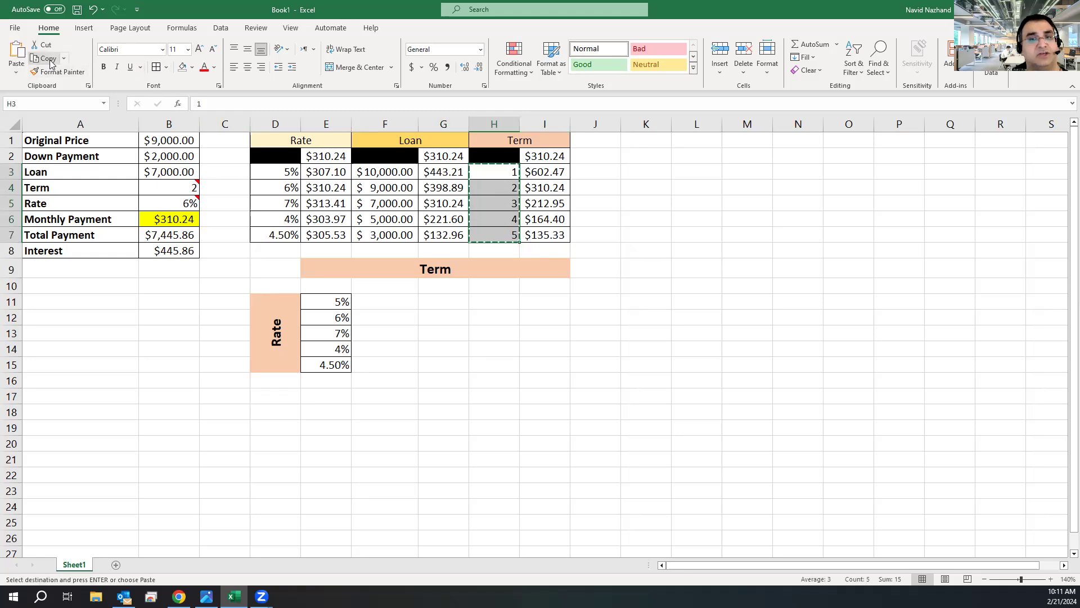
{"action": "left_click", "coordinate": [376, 287]}
{"action": "left_click", "coordinate": [21, 74]}
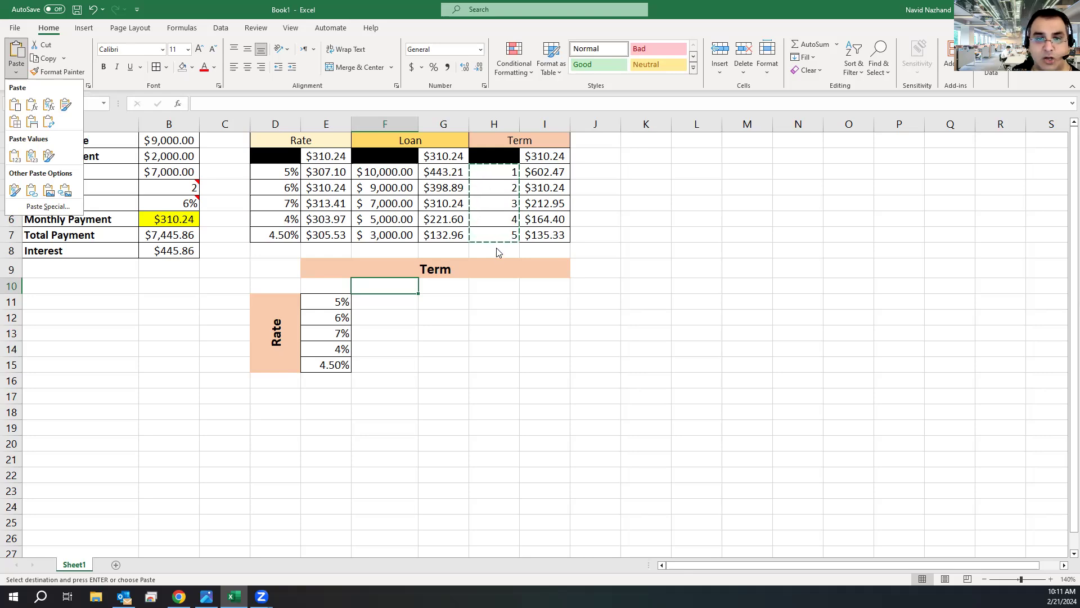
{"action": "left_click", "coordinate": [394, 285]}
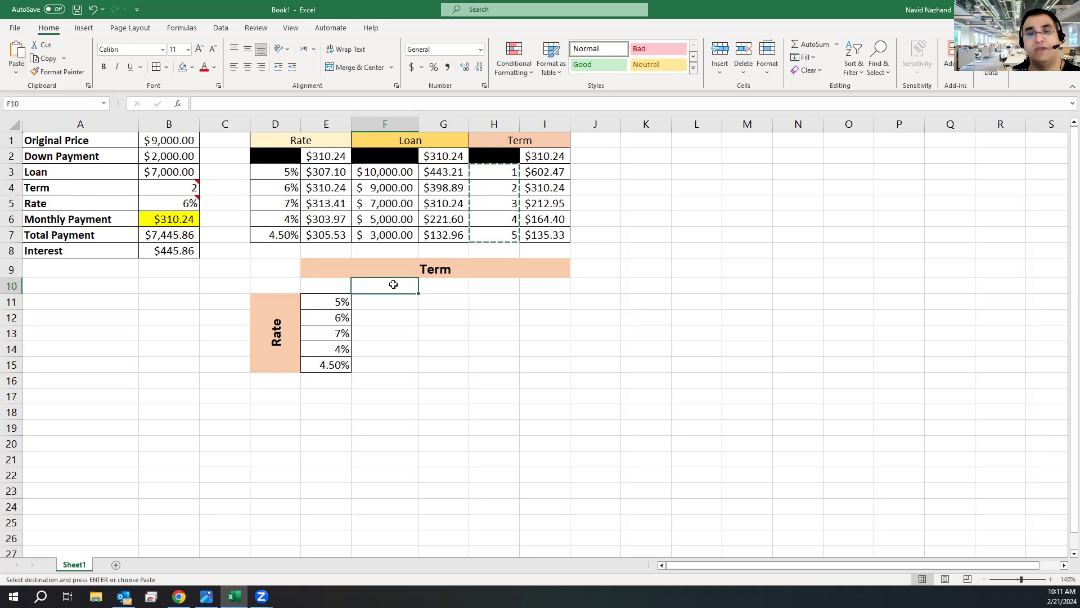
{"action": "left_click", "coordinate": [18, 74]}
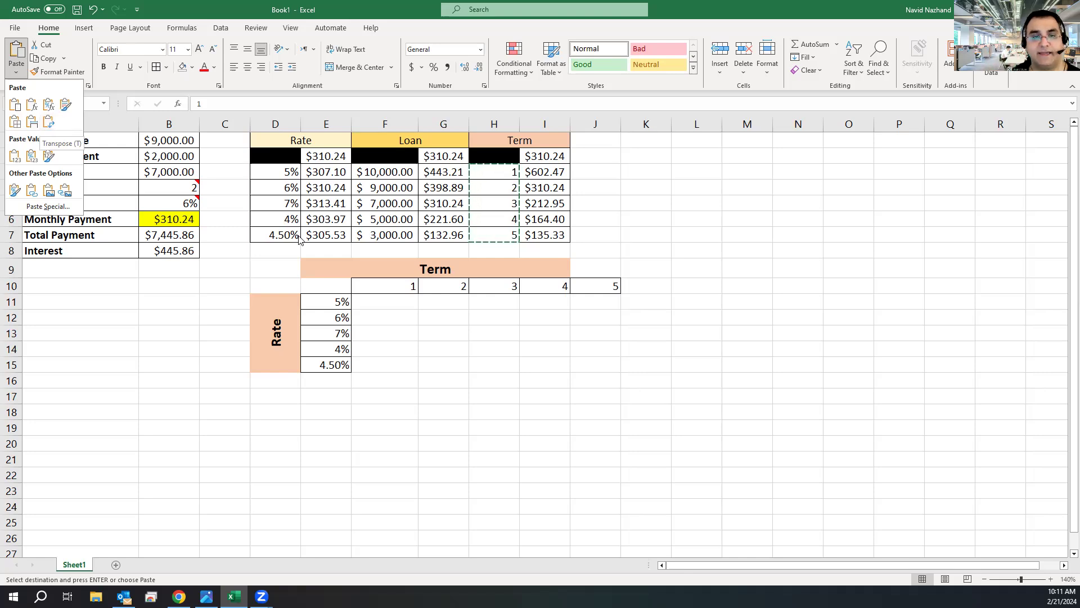
{"action": "key", "text": "Escape"}
Copy the terms 1 to 5 from H3:H7 and paste them transposed into row 10 starting at F10
{"action": "left_click_drag", "start_coordinate": [490, 169], "coordinate": [494, 235]}
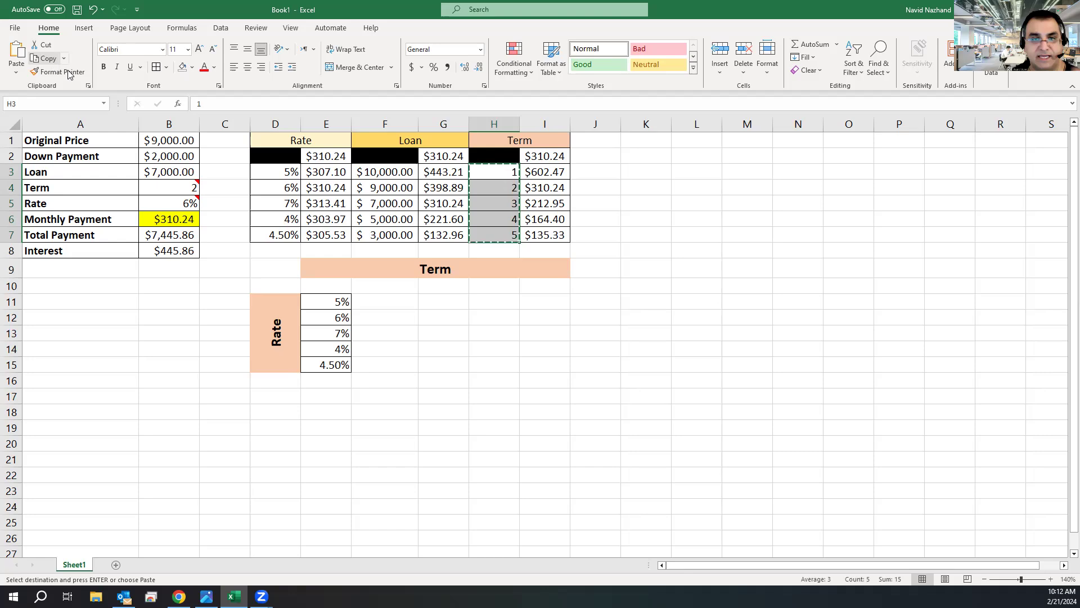
{"action": "left_click", "coordinate": [374, 290]}
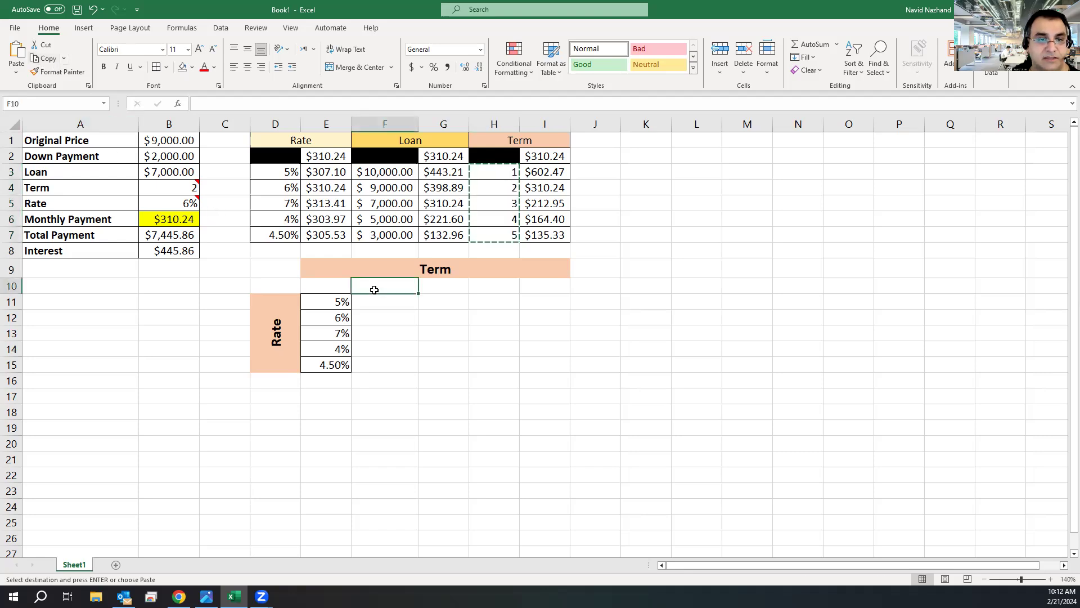
{"action": "left_click", "coordinate": [15, 78]}
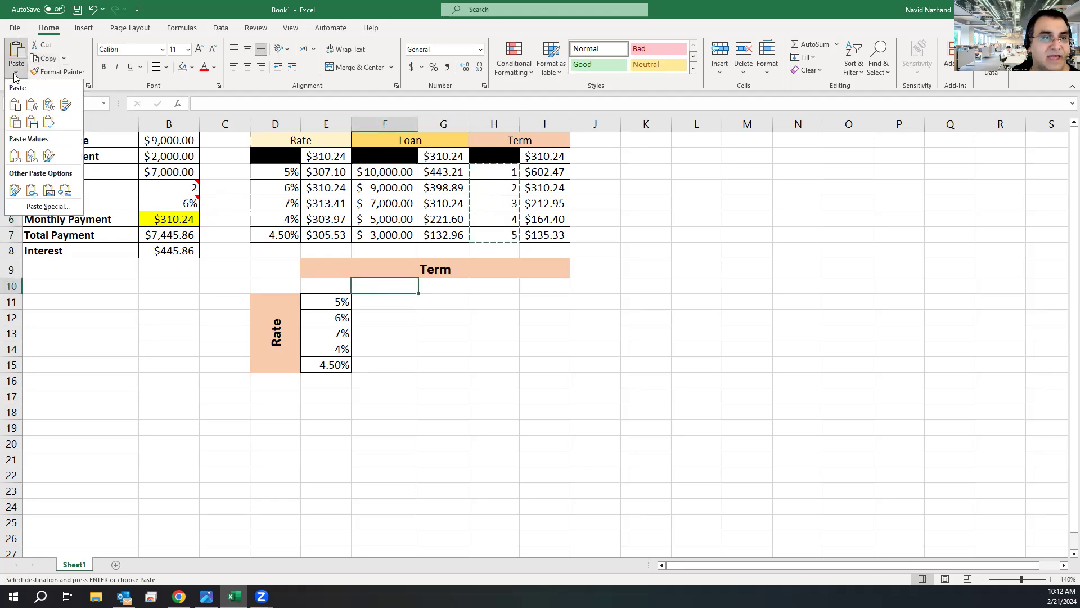
{"action": "left_click", "coordinate": [45, 125]}
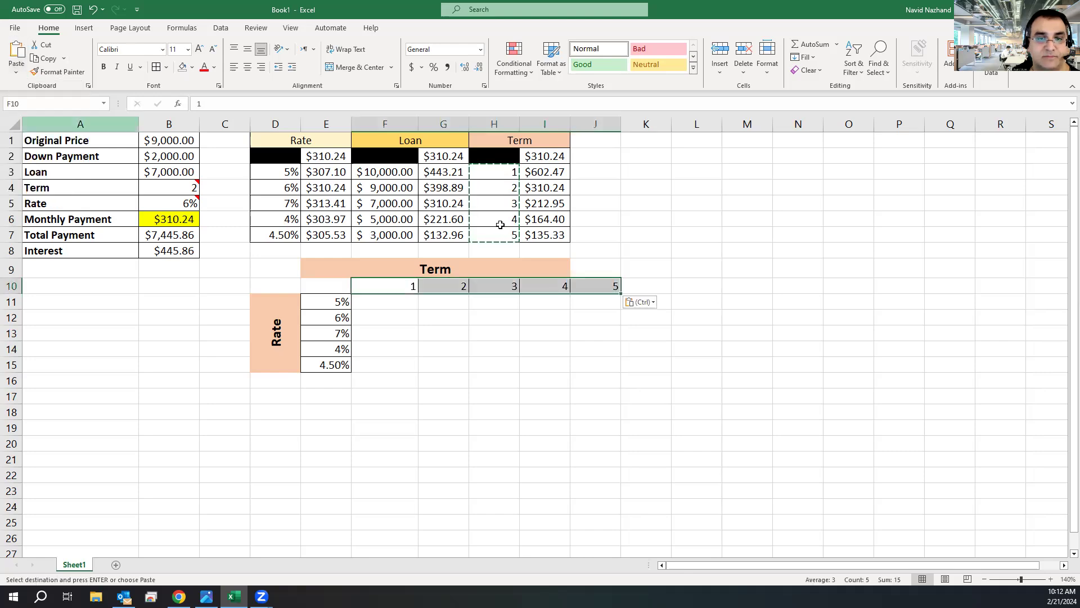
Unmerge the Term heading and merge and center it again across E9:J9
{"action": "left_click_drag", "start_coordinate": [599, 265], "coordinate": [508, 261]}
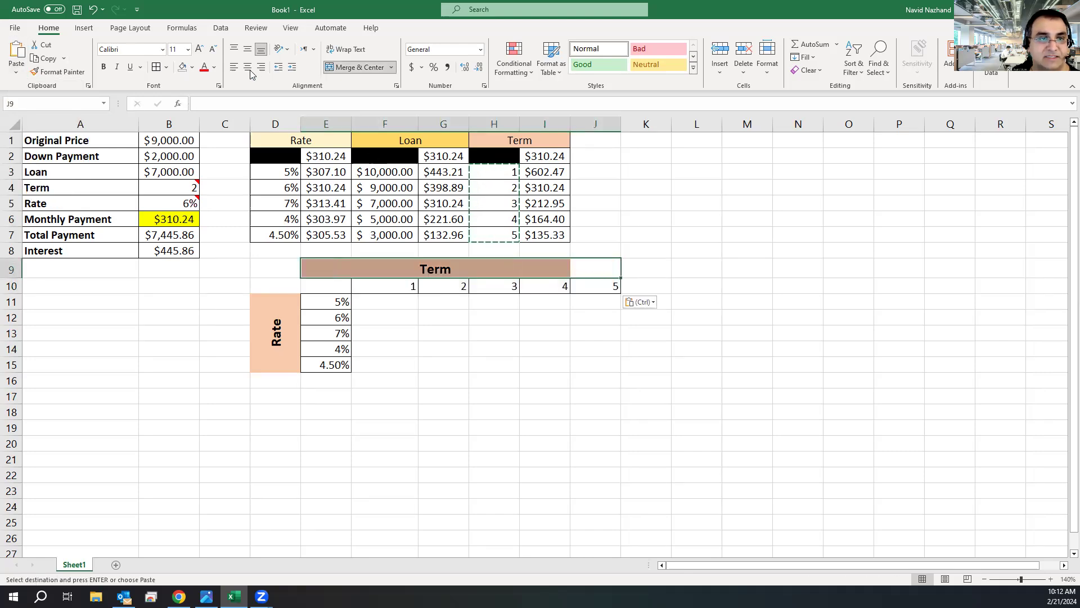
{"action": "left_click", "coordinate": [342, 69]}
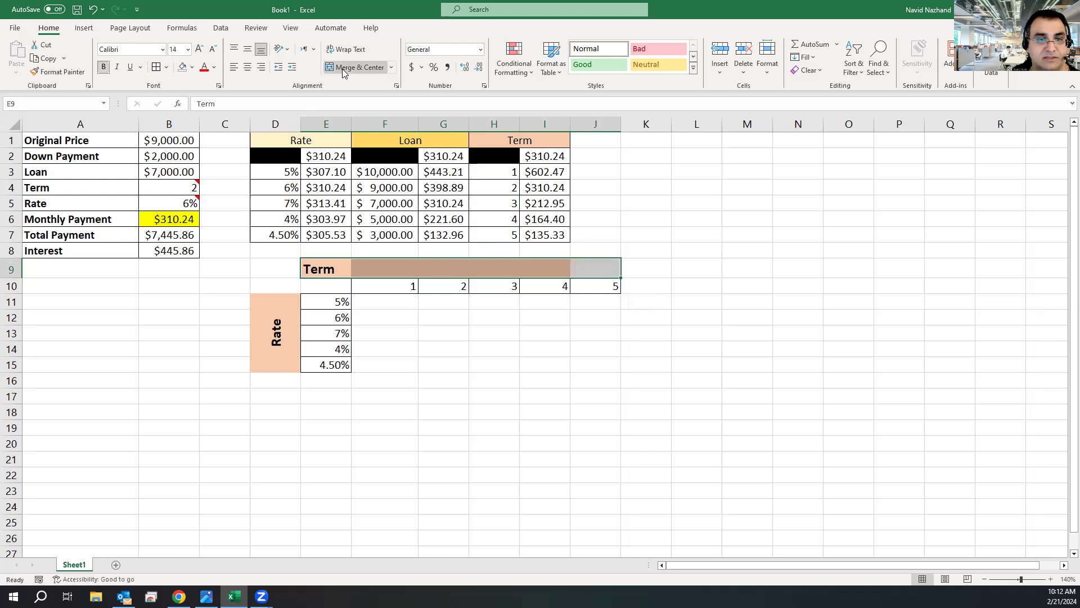
{"action": "left_click", "coordinate": [342, 69]}
Fill the corner cell E10 of the combined rate-and-term table with light blue
{"action": "left_click", "coordinate": [336, 287]}
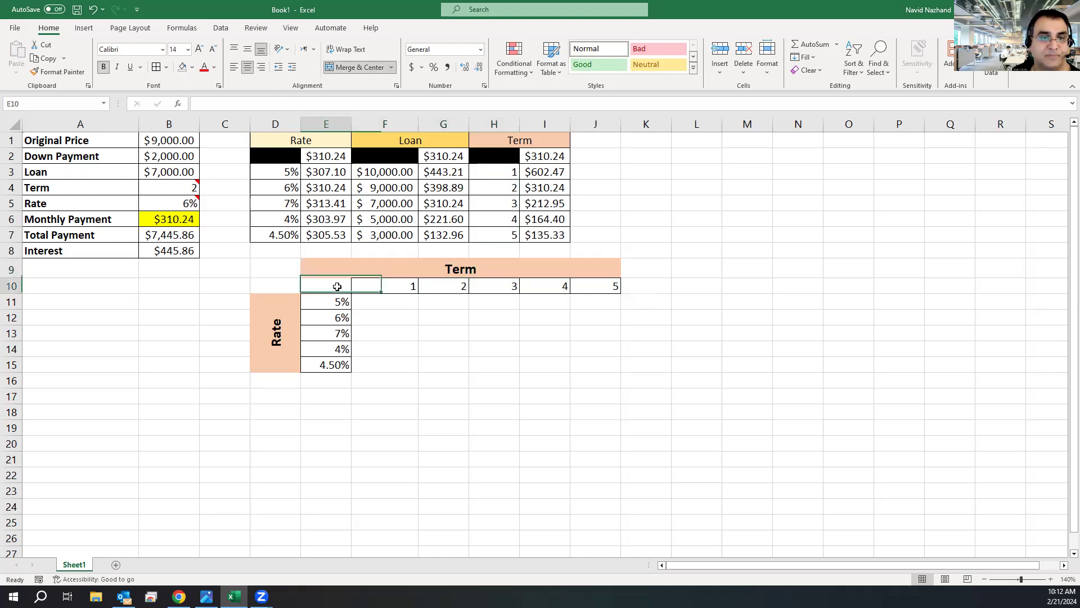
{"action": "left_click", "coordinate": [283, 286]}
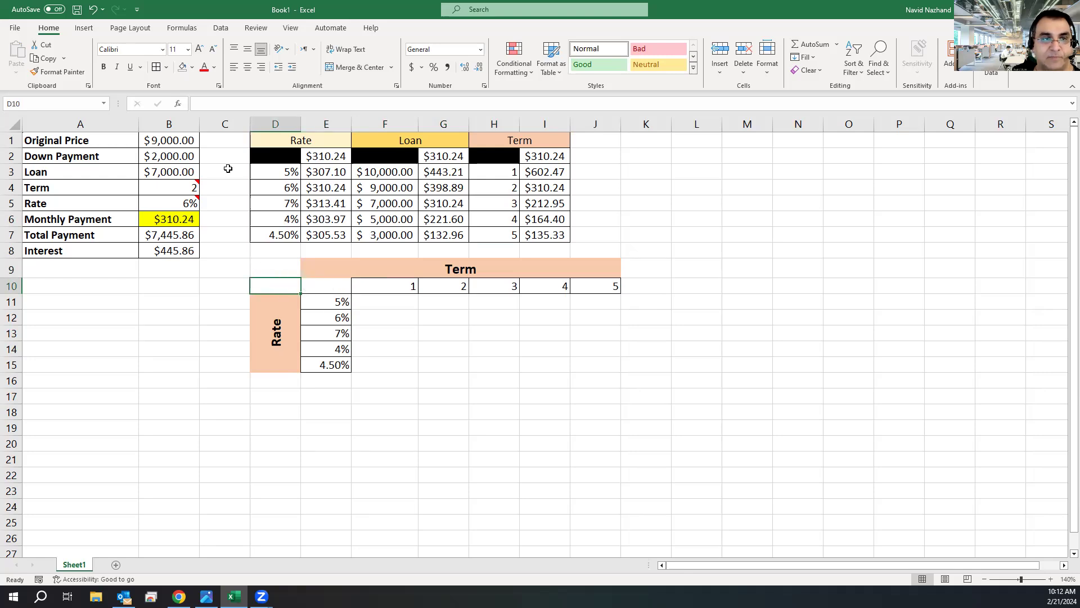
{"action": "left_click", "coordinate": [329, 285]}
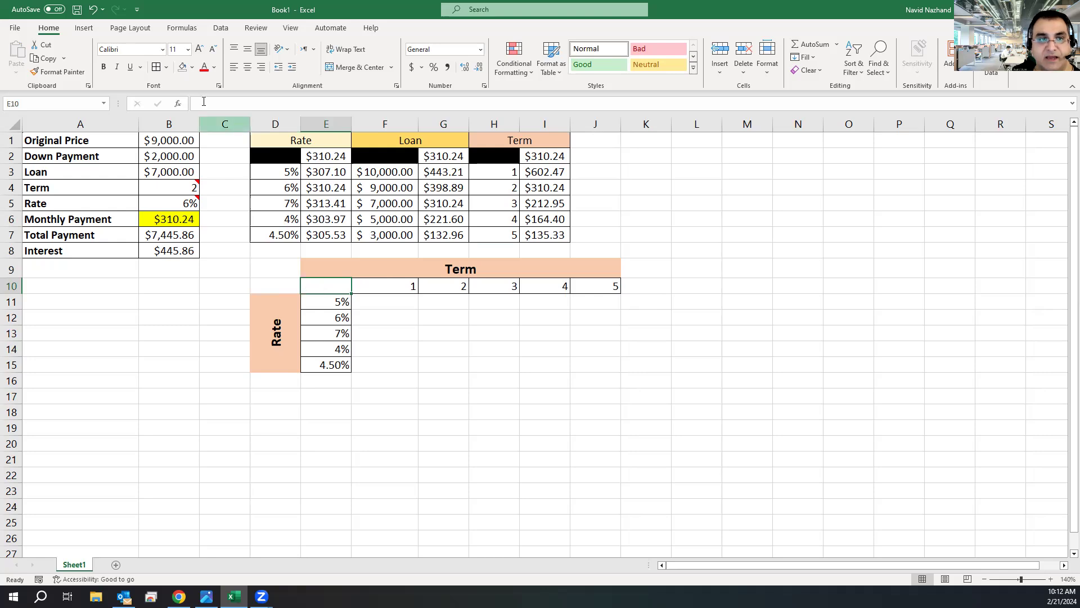
{"action": "left_click", "coordinate": [191, 67]}
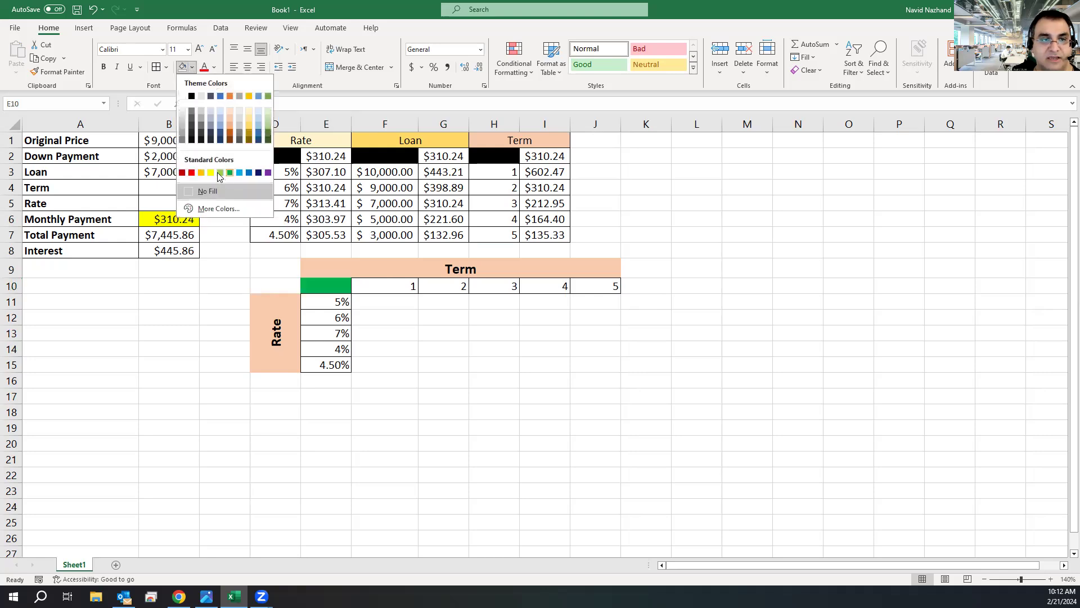
{"action": "left_click", "coordinate": [257, 116]}
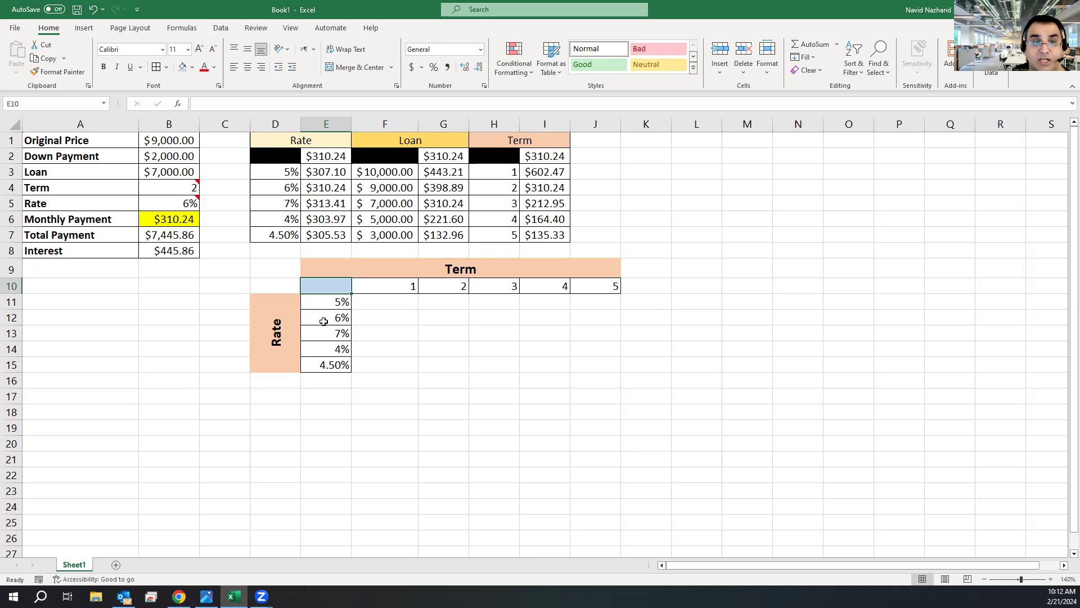
{"action": "left_click_drag", "start_coordinate": [290, 140], "coordinate": [322, 229]}
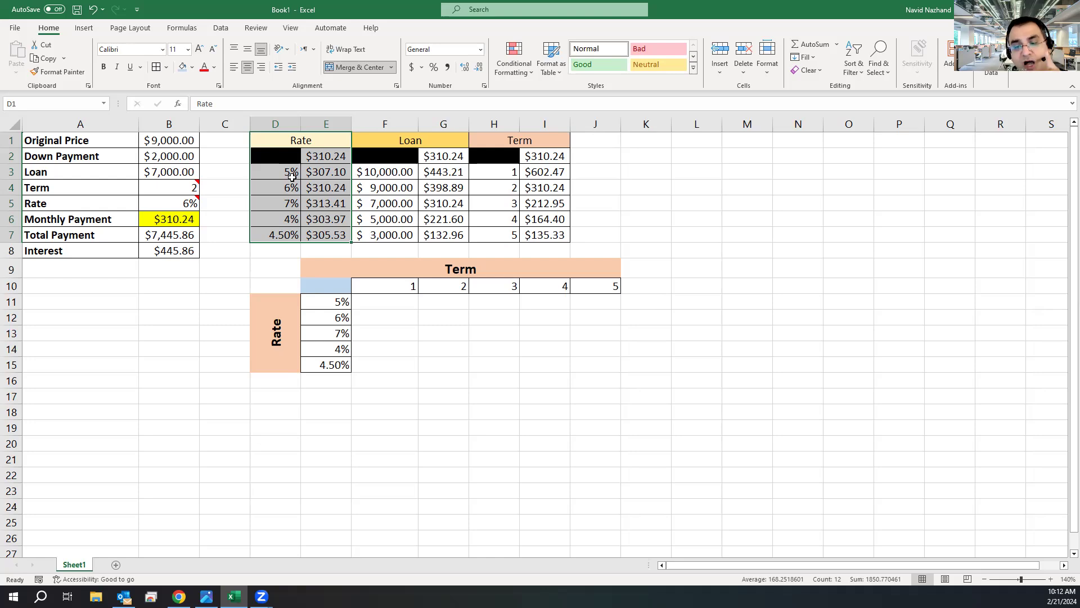
{"action": "left_click_drag", "start_coordinate": [270, 169], "coordinate": [274, 233]}
{"action": "left_click", "coordinate": [276, 154]}
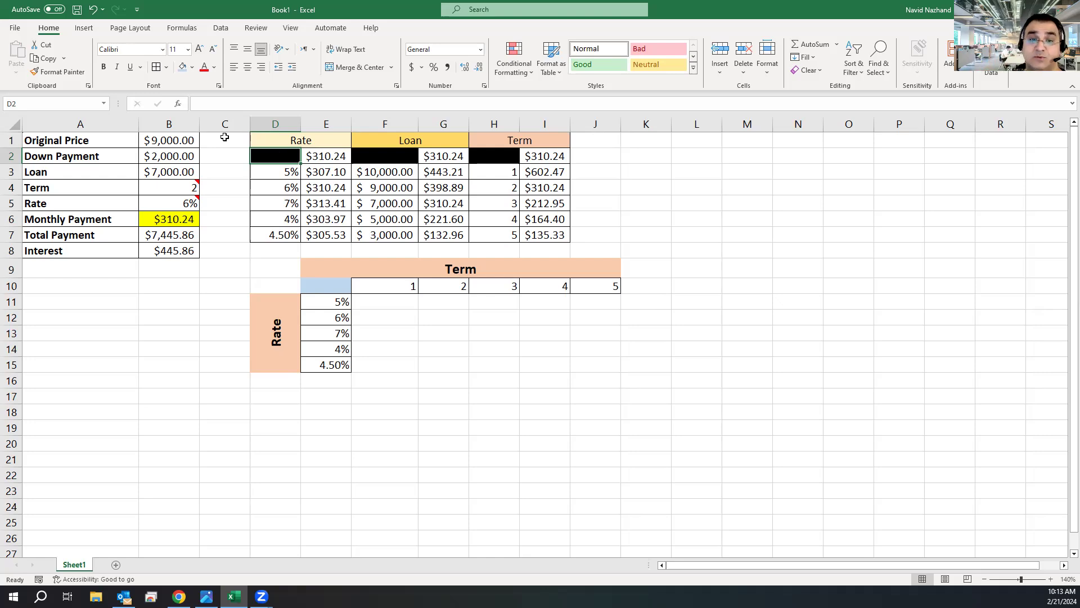
Link the corner cell E10 of the combined table to the monthly payment with the formula =B6
{"action": "left_click", "coordinate": [326, 288]}
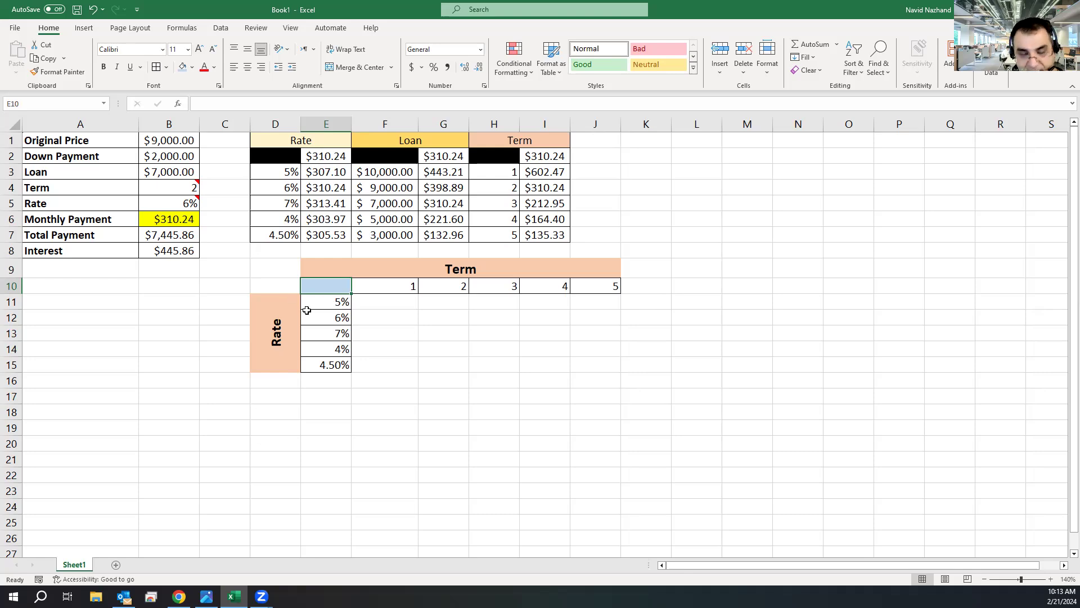
{"action": "type", "text": "="}
{"action": "left_click", "coordinate": [180, 219]}
{"action": "key", "text": "Return"}
Create a two-variable What-If data table over E10:J15 with row input cell $B$4 and column input cell $B$5
{"action": "left_click_drag", "start_coordinate": [313, 285], "coordinate": [593, 370]}
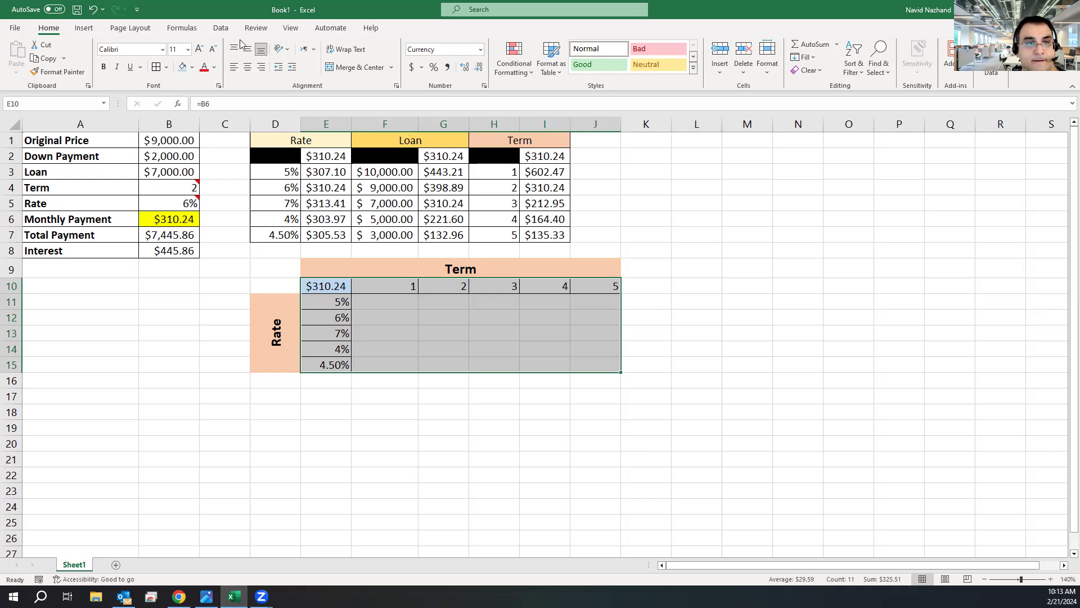
{"action": "left_click", "coordinate": [224, 29]}
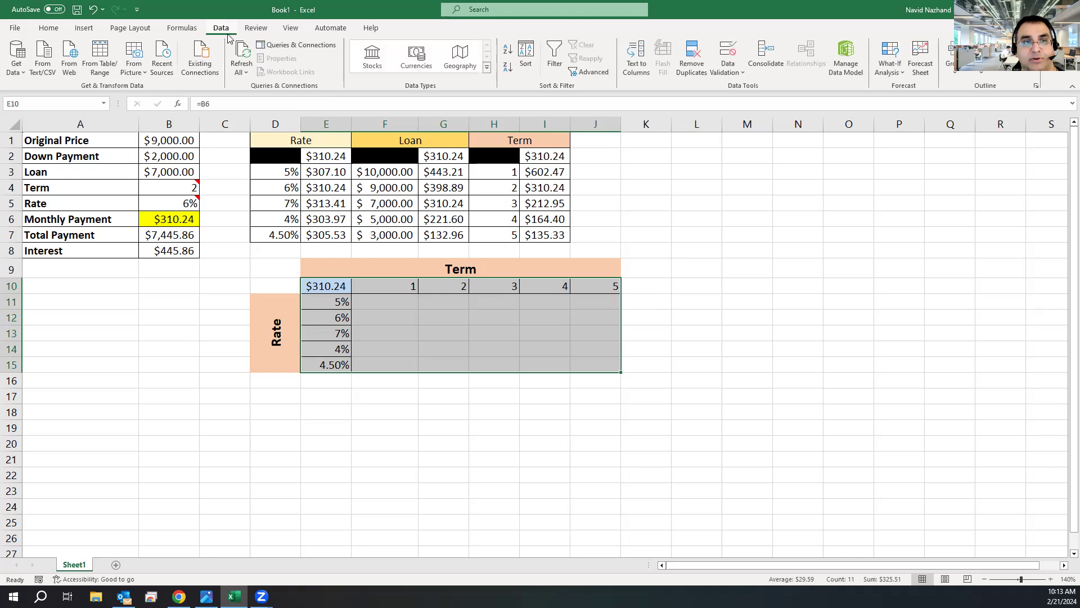
{"action": "left_click", "coordinate": [889, 67]}
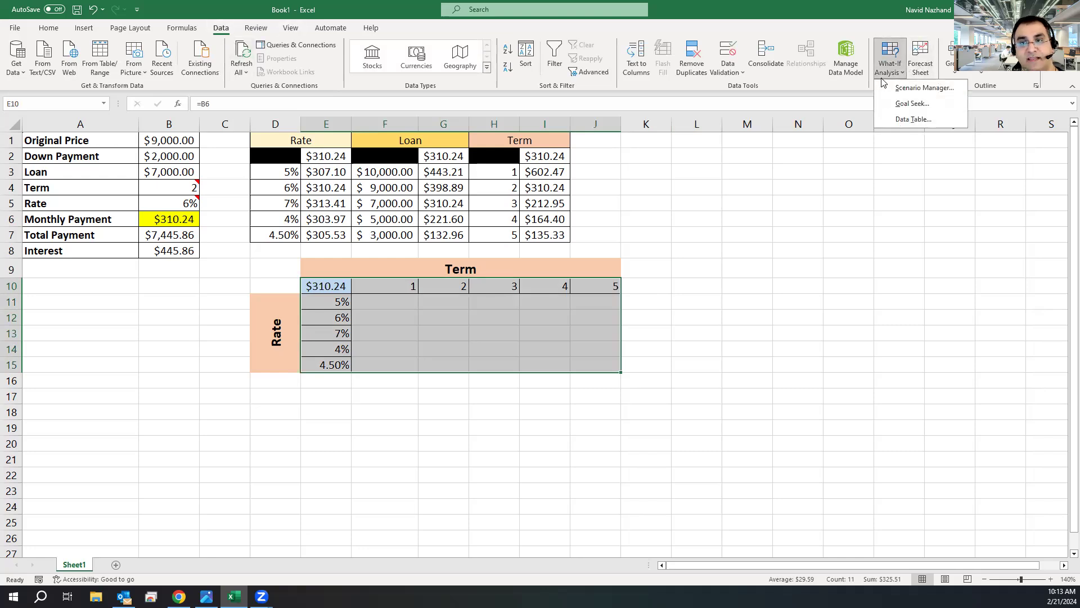
{"action": "left_click", "coordinate": [912, 119]}
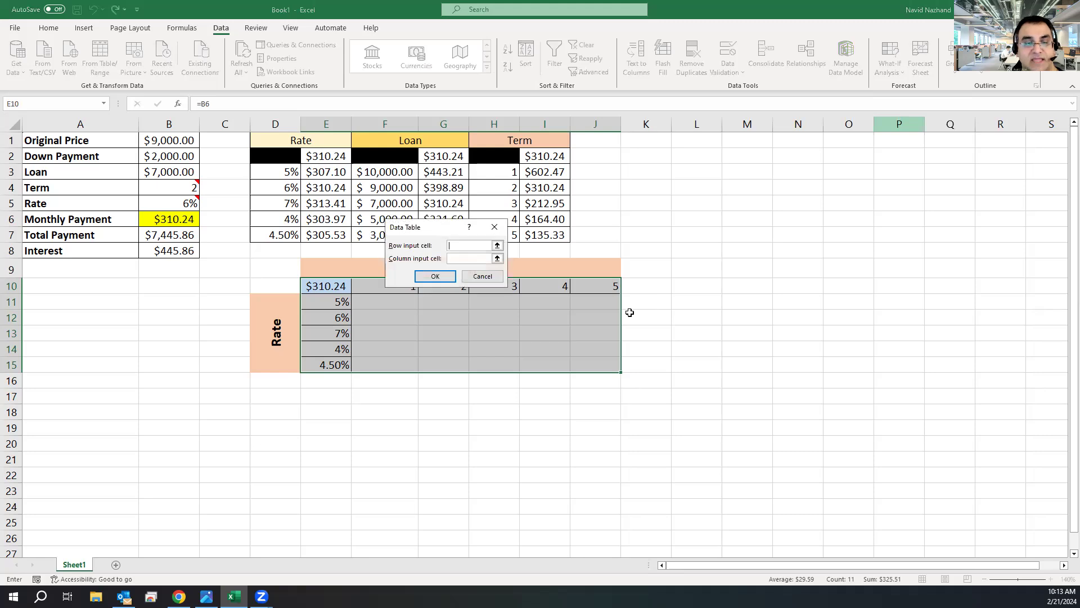
{"action": "left_click_drag", "start_coordinate": [453, 233], "coordinate": [732, 293]}
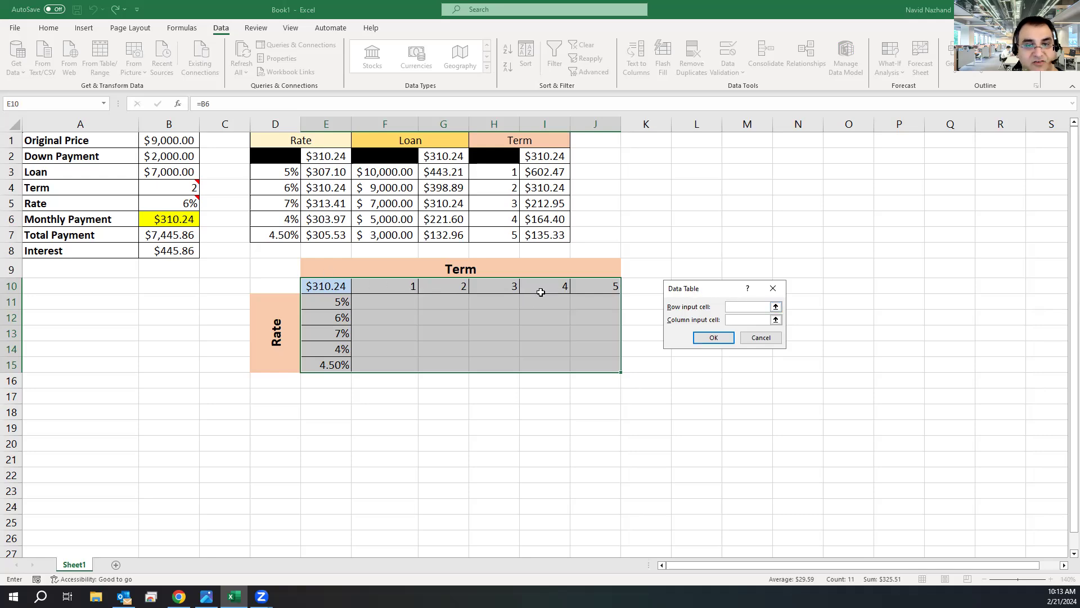
{"action": "left_click", "coordinate": [162, 188]}
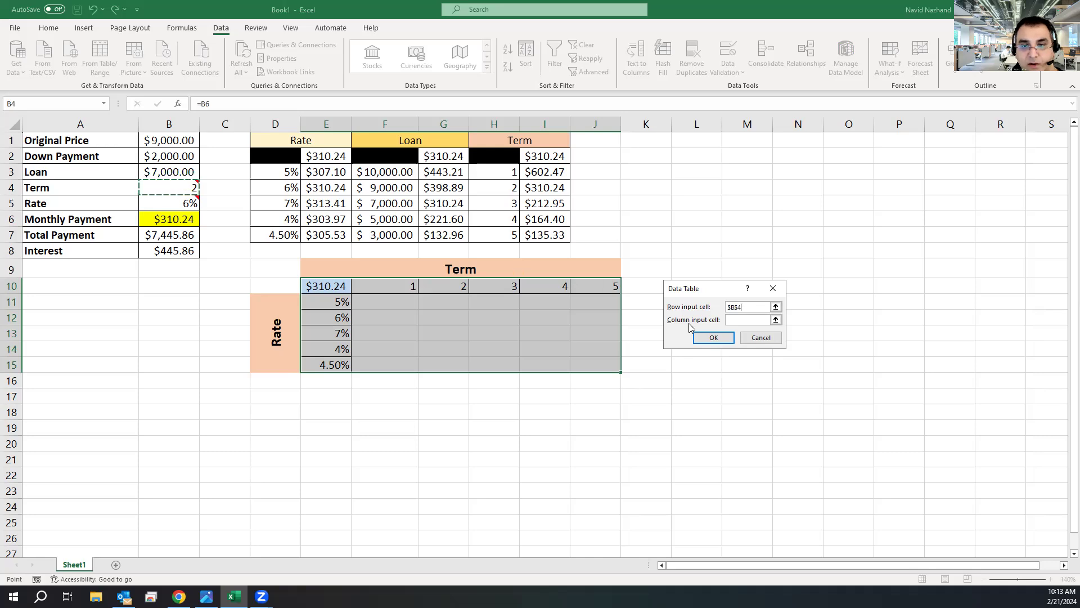
{"action": "left_click", "coordinate": [730, 320]}
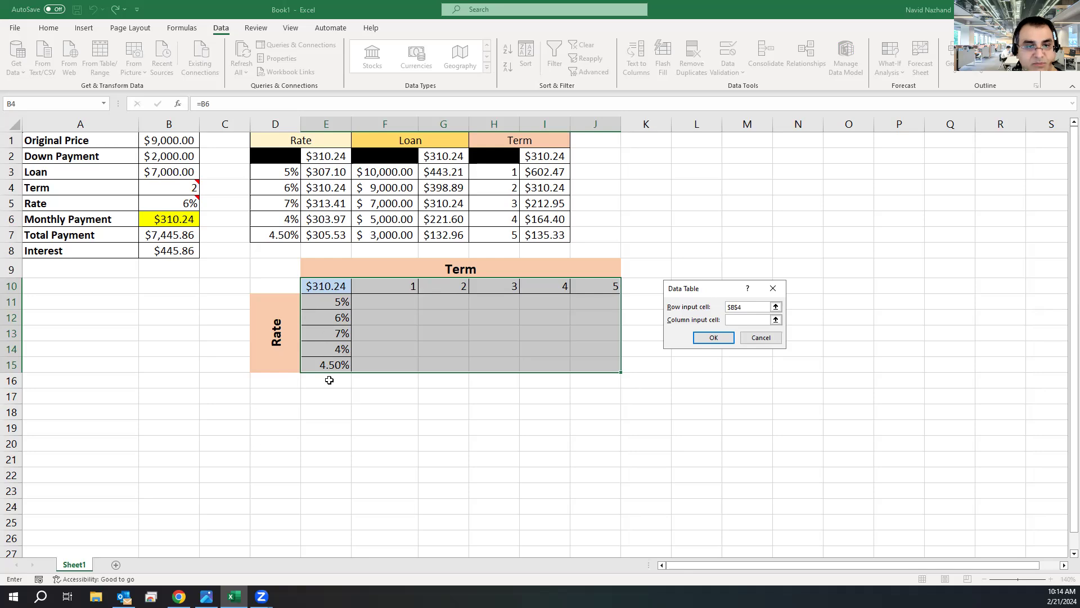
{"action": "left_click", "coordinate": [152, 203]}
{"action": "left_click", "coordinate": [713, 337]}
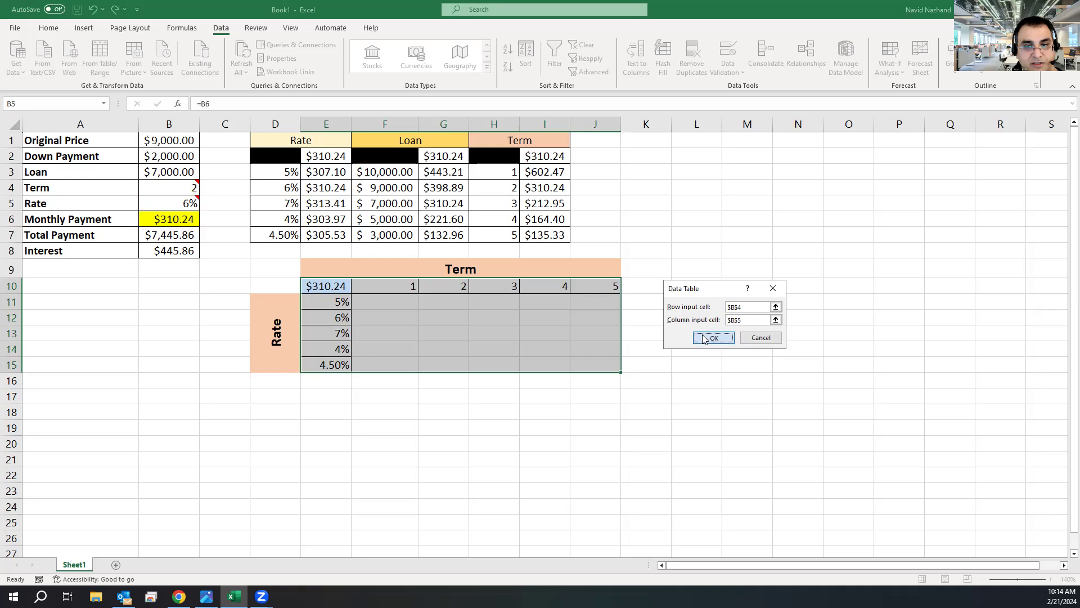
Format the calculated payments in F11:J15 as Currency
{"action": "left_click_drag", "start_coordinate": [376, 305], "coordinate": [599, 372]}
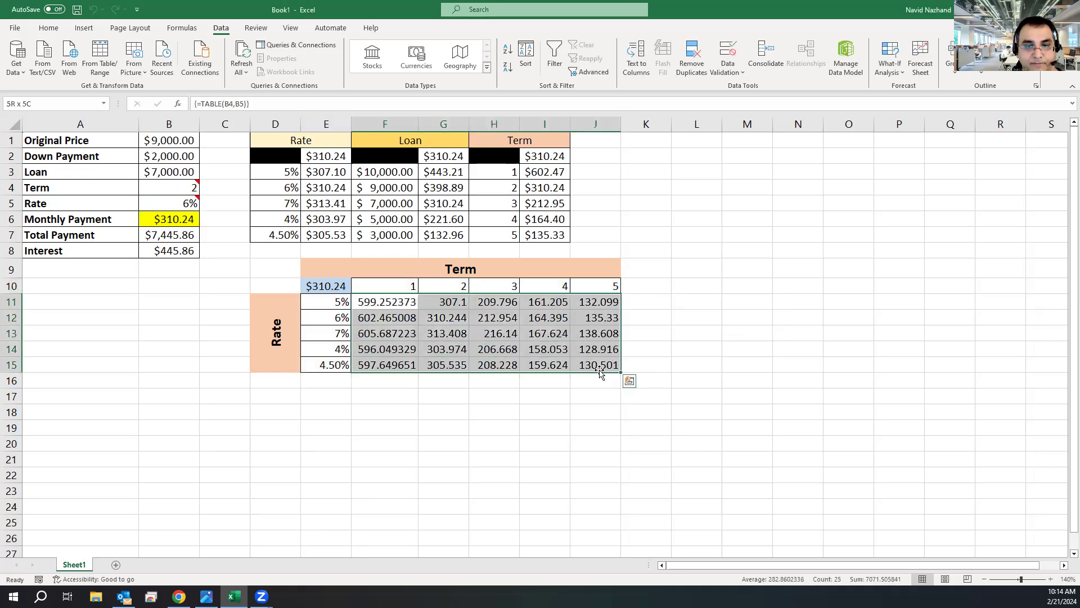
{"action": "left_click", "coordinate": [49, 28]}
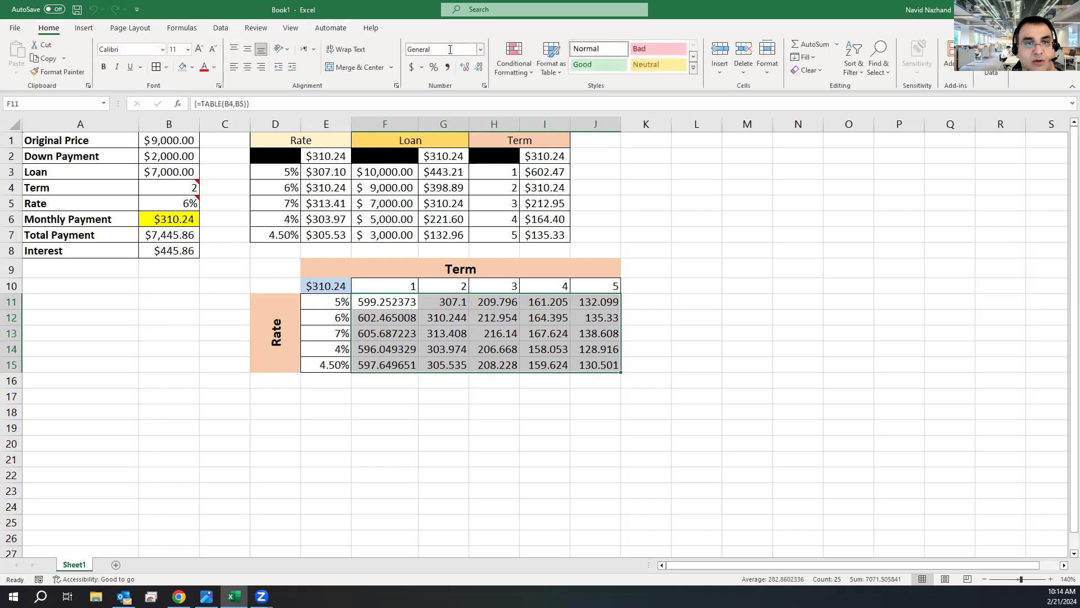
{"action": "left_click", "coordinate": [475, 48]}
{"action": "left_click", "coordinate": [481, 50]}
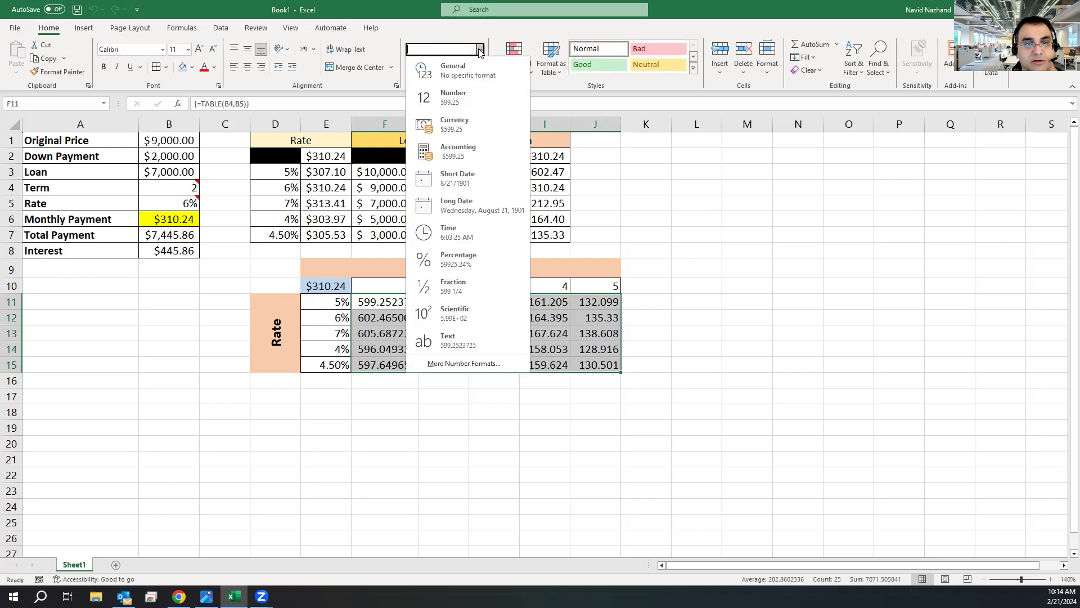
{"action": "left_click", "coordinate": [453, 130]}
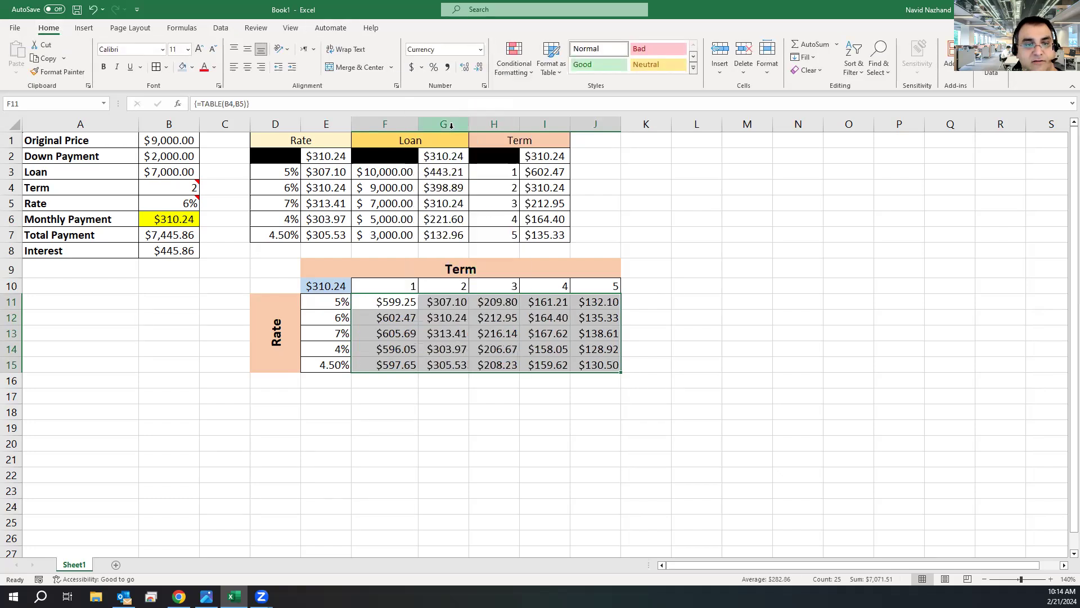
{"action": "left_click", "coordinate": [435, 329]}
Apply the Accounting number format to the calculated payments in F11:J15
{"action": "left_click_drag", "start_coordinate": [401, 308], "coordinate": [598, 363]}
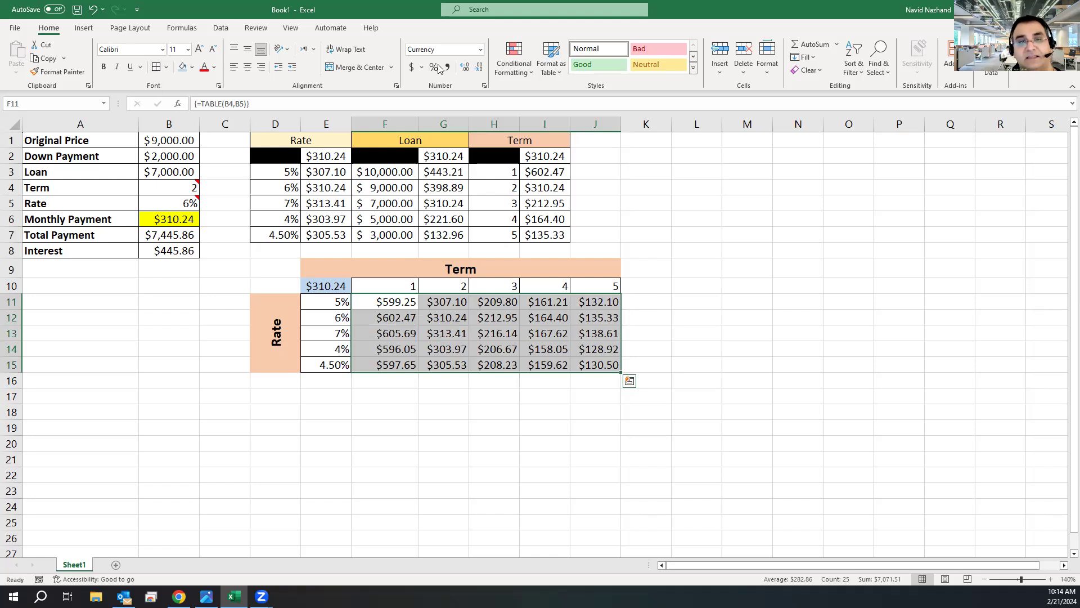
{"action": "left_click", "coordinate": [412, 67]}
{"action": "left_click", "coordinate": [437, 336]}
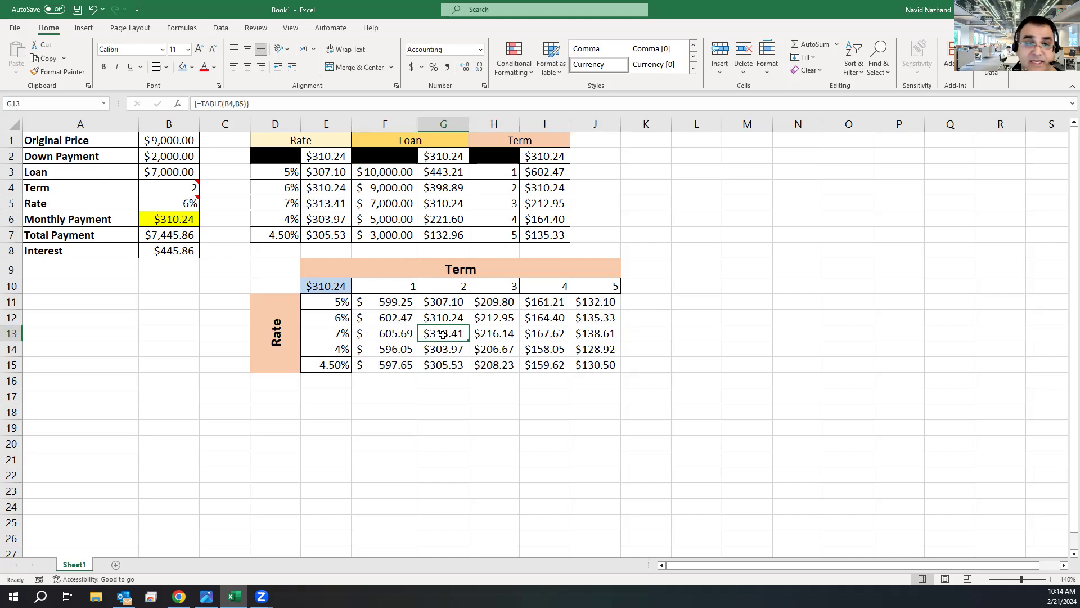
{"action": "left_click", "coordinate": [338, 335]}
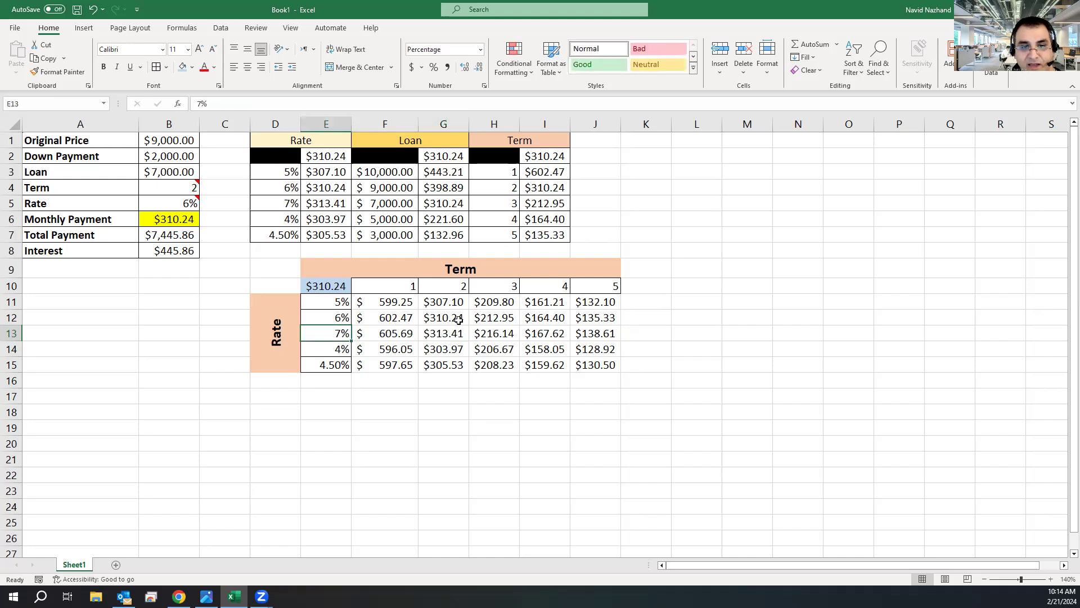
{"action": "left_click", "coordinate": [442, 319]}
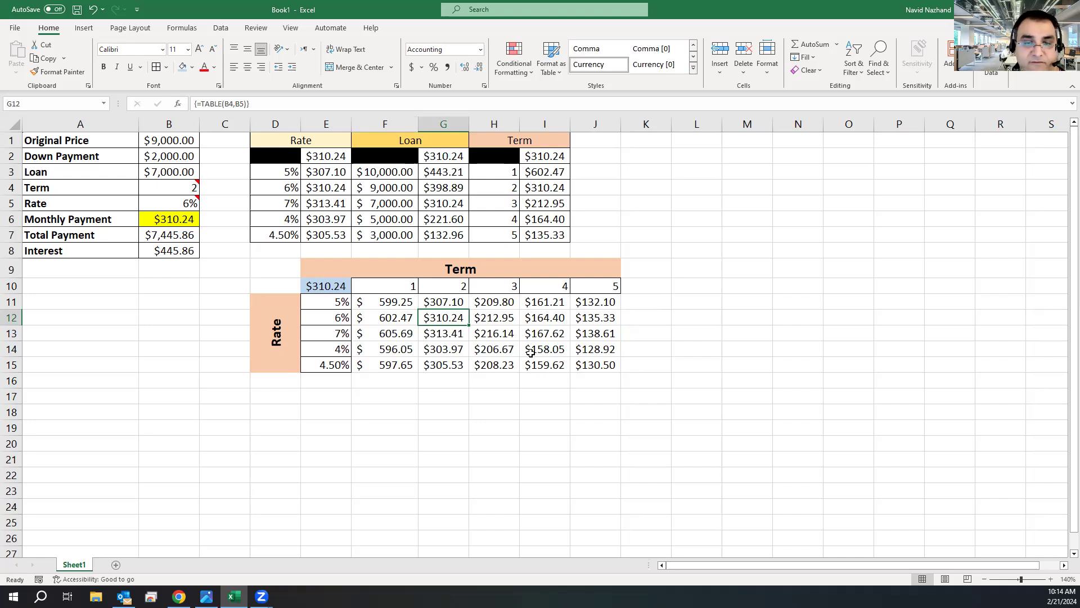
{"action": "left_click", "coordinate": [444, 349]}
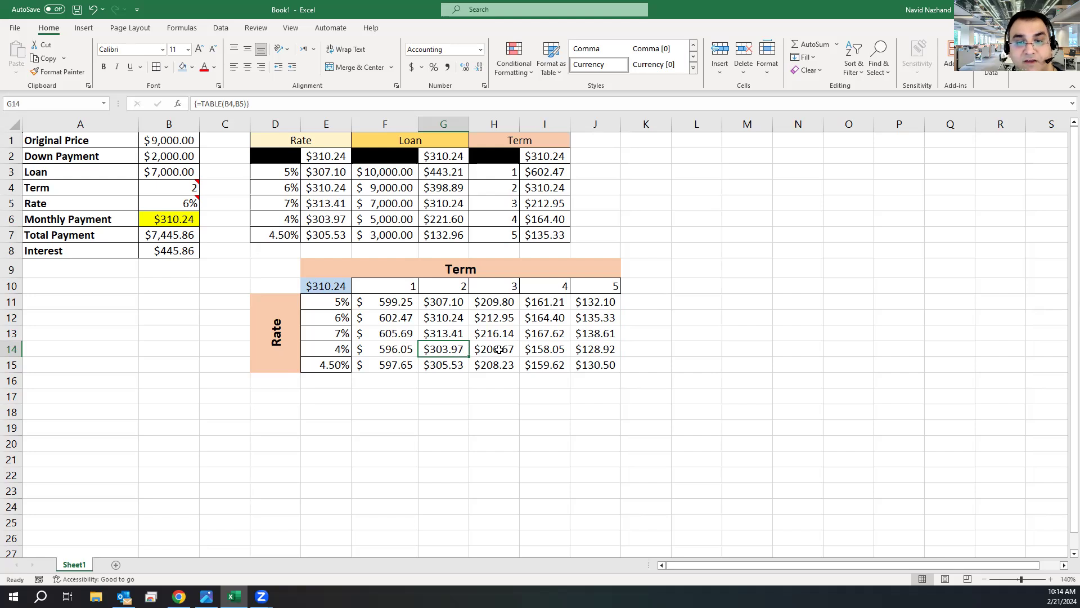
{"action": "left_click", "coordinate": [596, 352]}
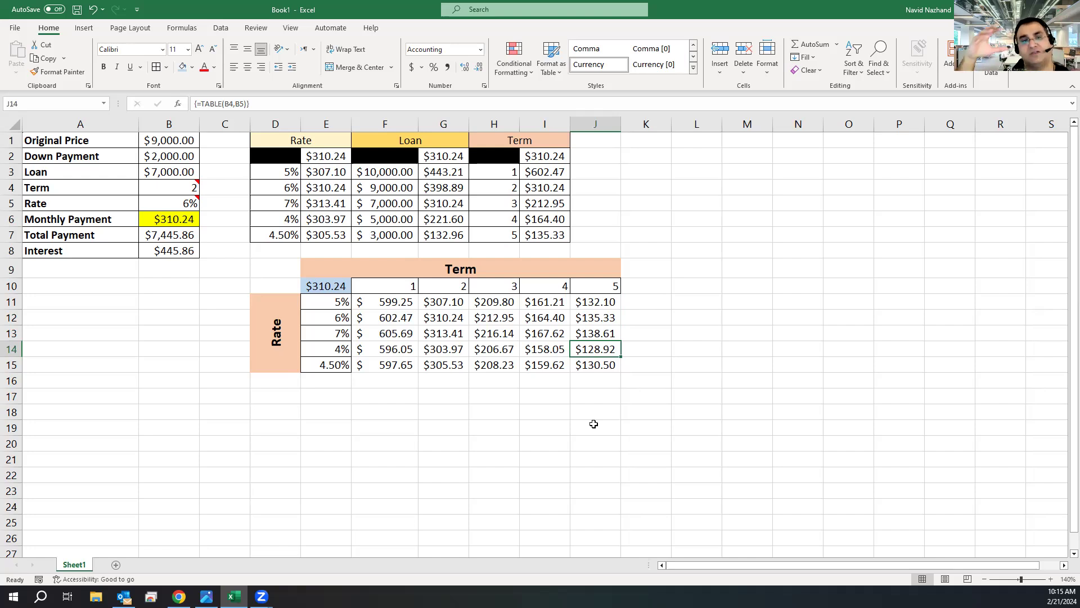
Fill the loan summary cells A1:B8 with light green
{"action": "left_click_drag", "start_coordinate": [180, 253], "coordinate": [77, 138]}
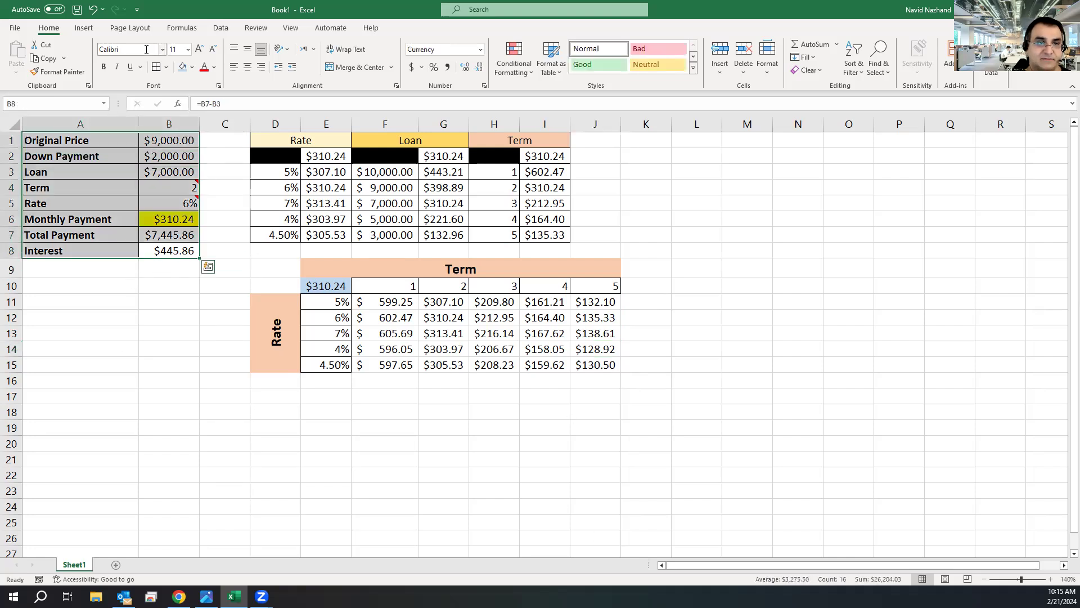
{"action": "left_click", "coordinate": [192, 67]}
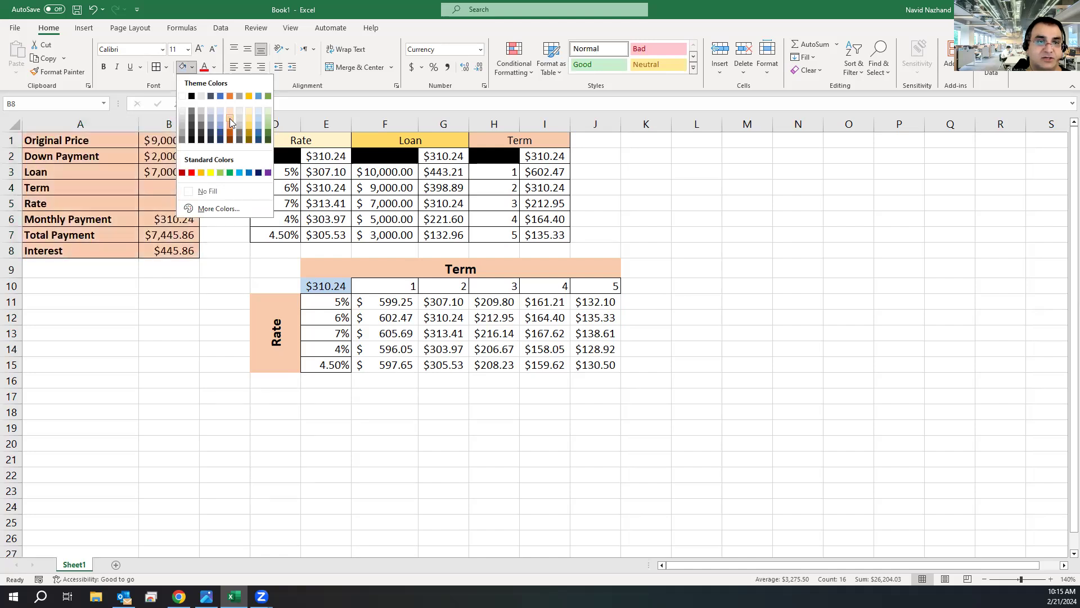
{"action": "left_click", "coordinate": [268, 120]}
{"action": "left_click", "coordinate": [123, 346]}
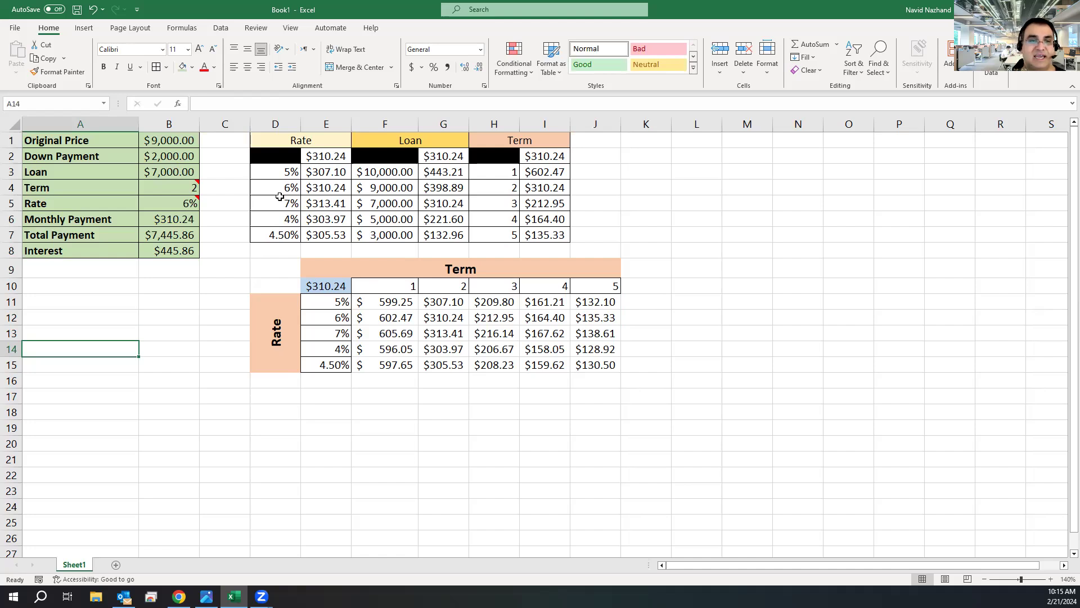
{"action": "left_click_drag", "start_coordinate": [290, 139], "coordinate": [327, 235]}
{"action": "left_click_drag", "start_coordinate": [393, 140], "coordinate": [391, 232]}
{"action": "left_click_drag", "start_coordinate": [515, 143], "coordinate": [510, 174]}
{"action": "left_click_drag", "start_coordinate": [290, 266], "coordinate": [599, 365]}
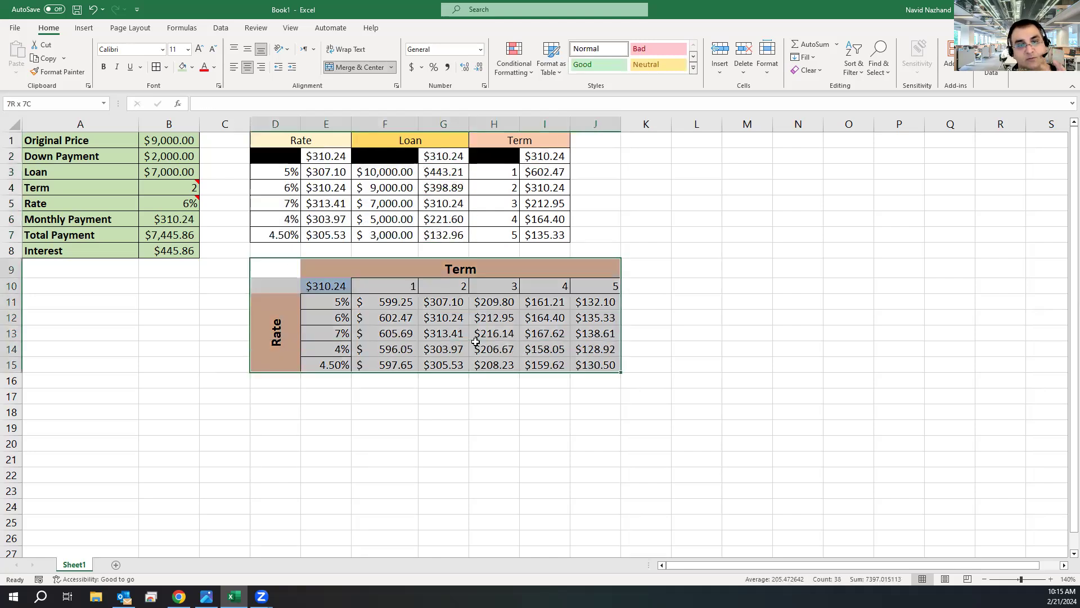